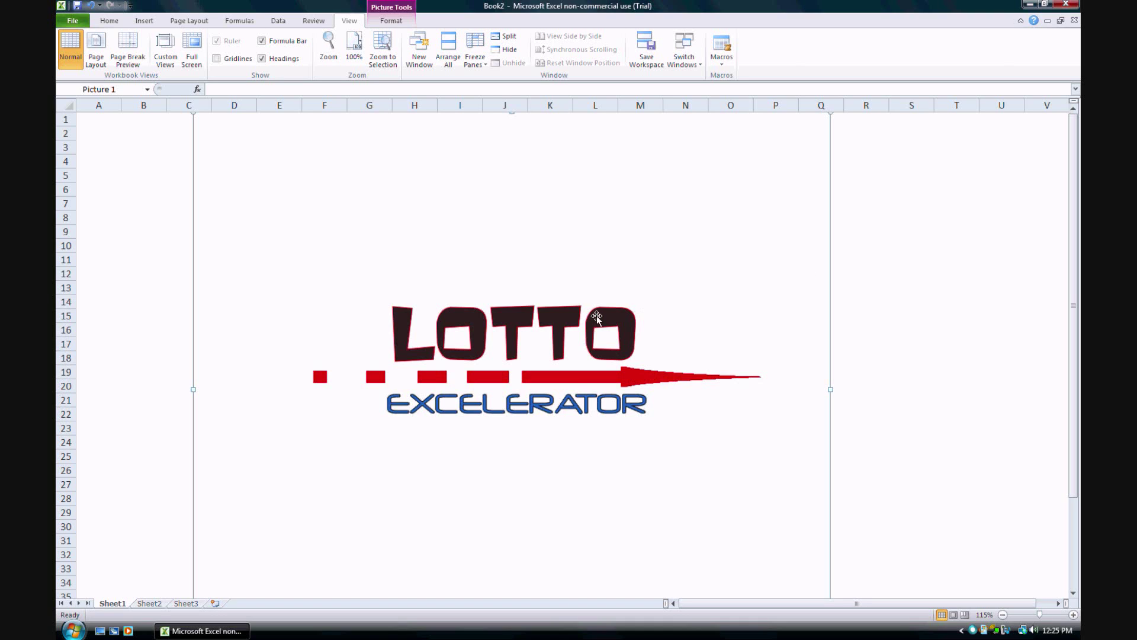
Step: Deselect the logo picture and look through Sheet2 and Sheet3 of the workbook, returning to Sheet1
click(1037, 306)
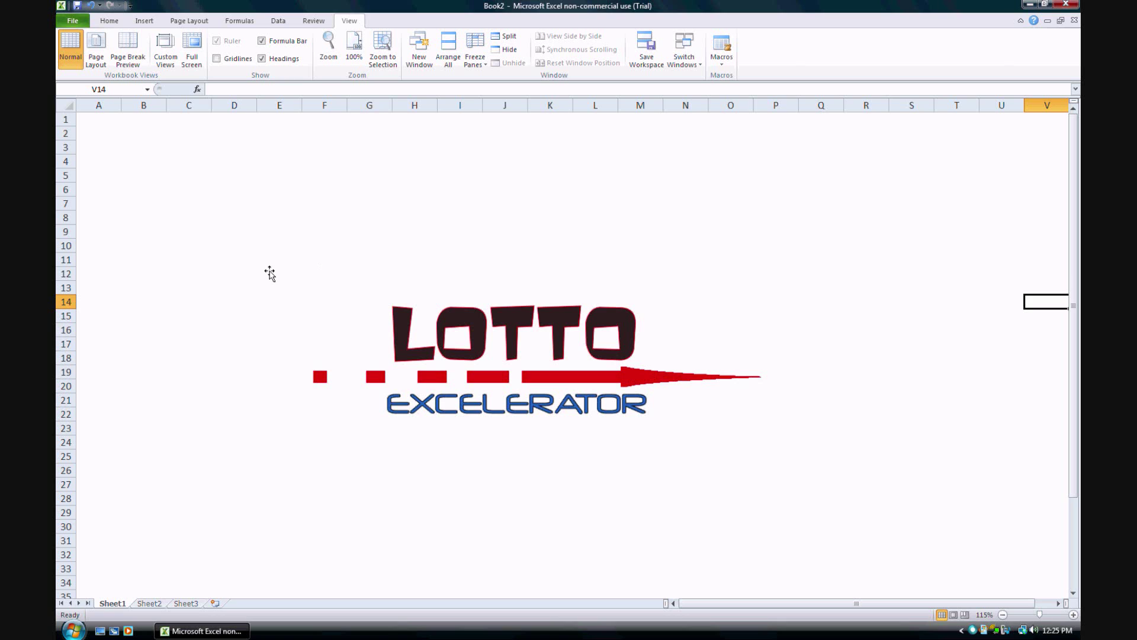
click(160, 602)
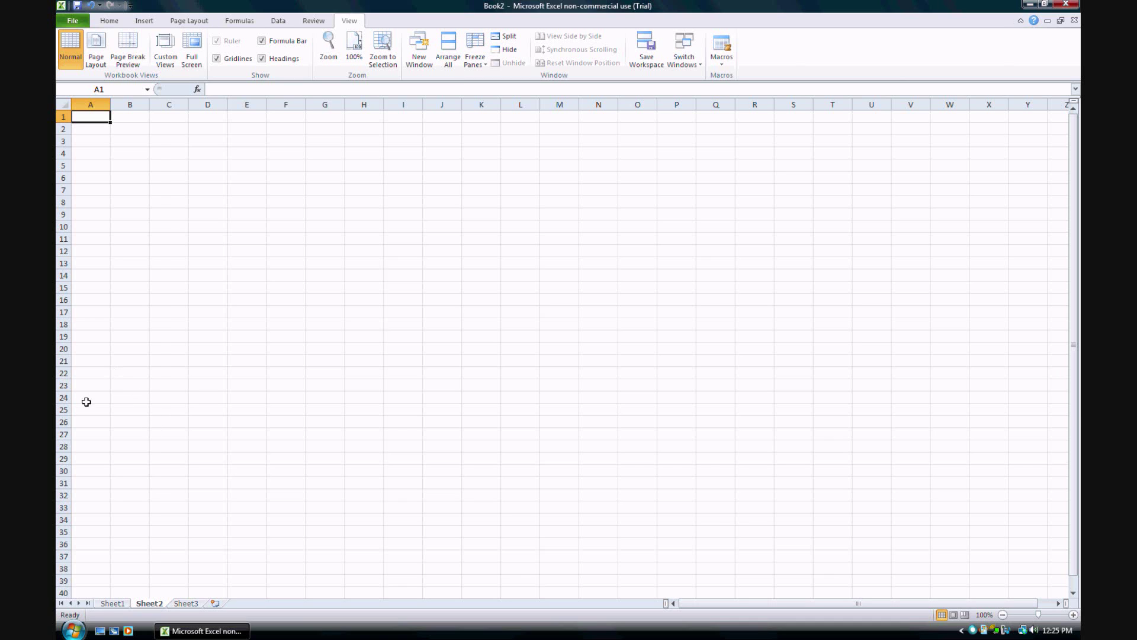
click(114, 603)
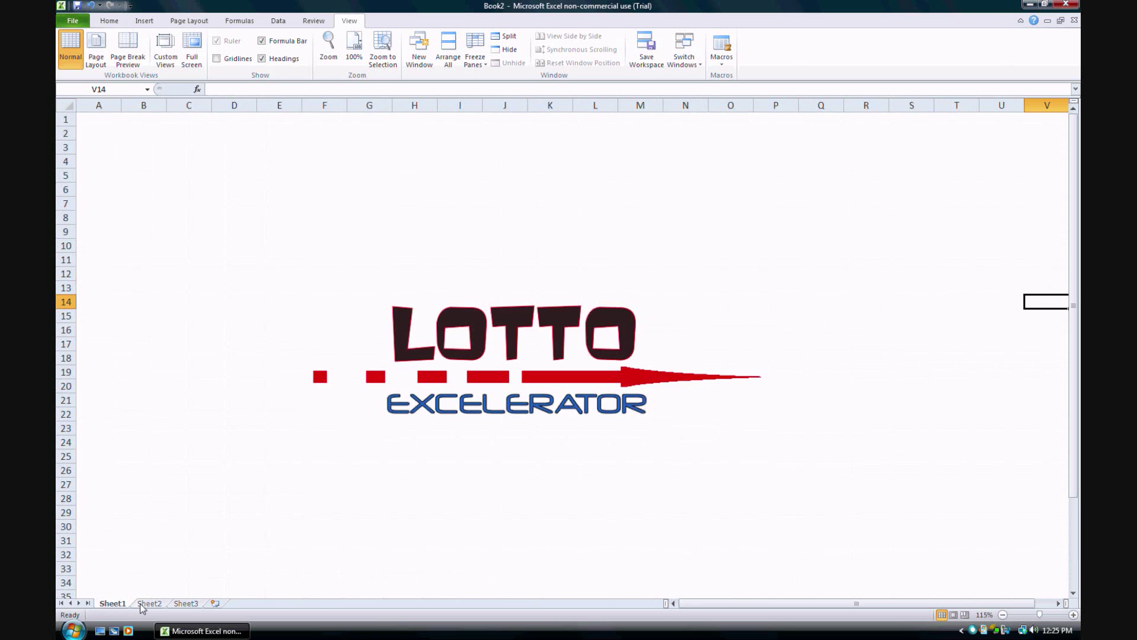
click(140, 604)
click(187, 604)
click(125, 604)
click(155, 604)
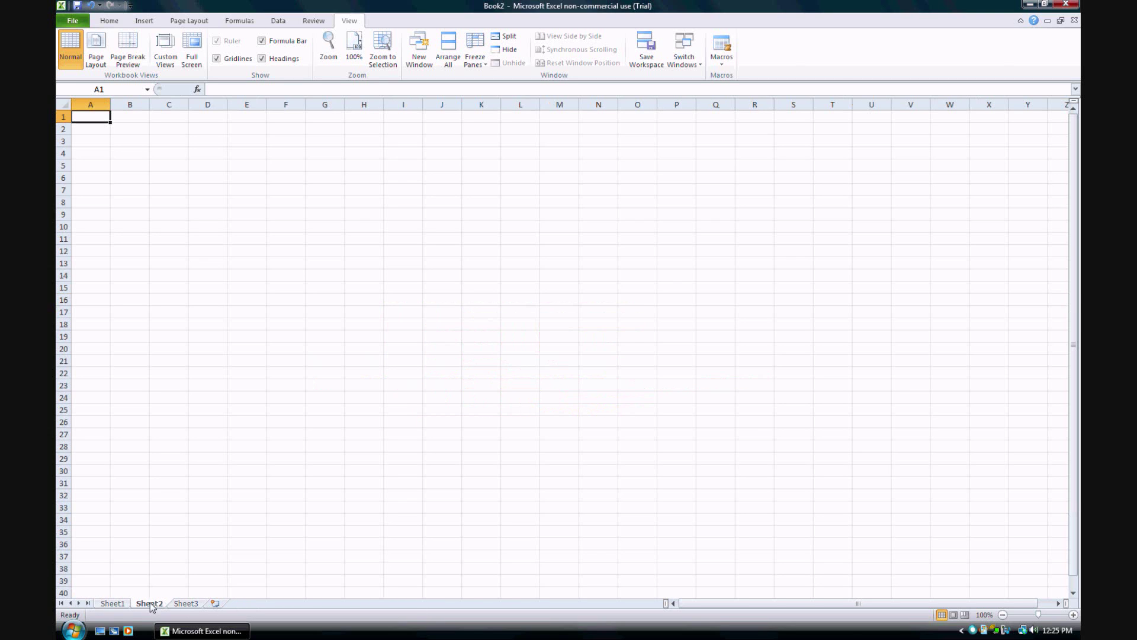
click(110, 606)
click(147, 605)
click(181, 606)
click(121, 604)
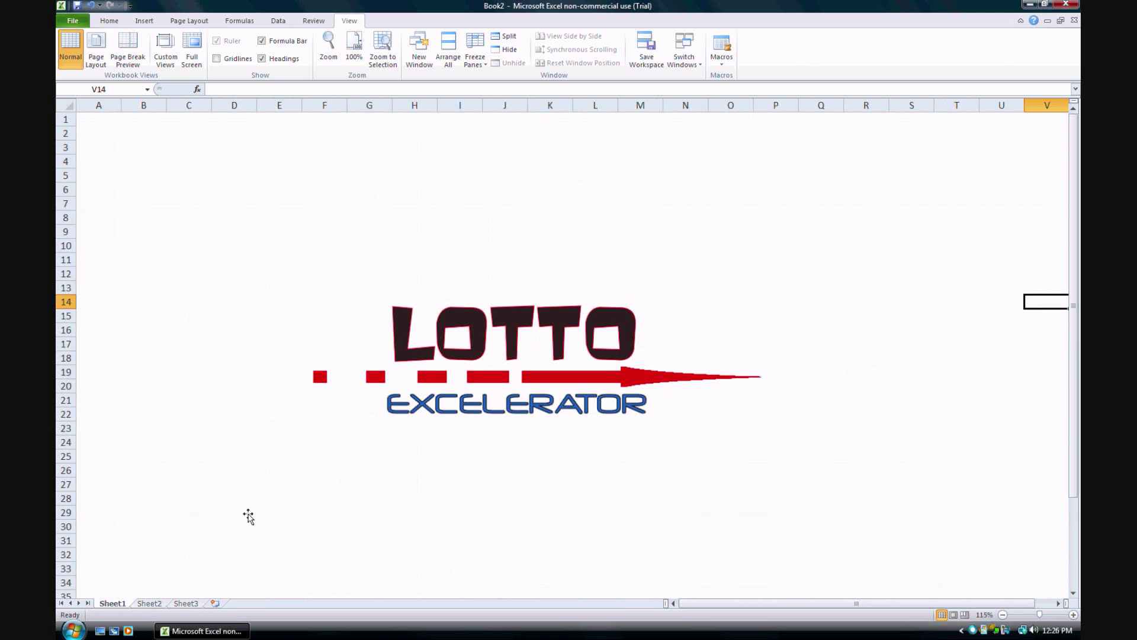
Step: Open Sheet2, enlarge its view to 130%, and look over its column letters and row numbers
click(149, 603)
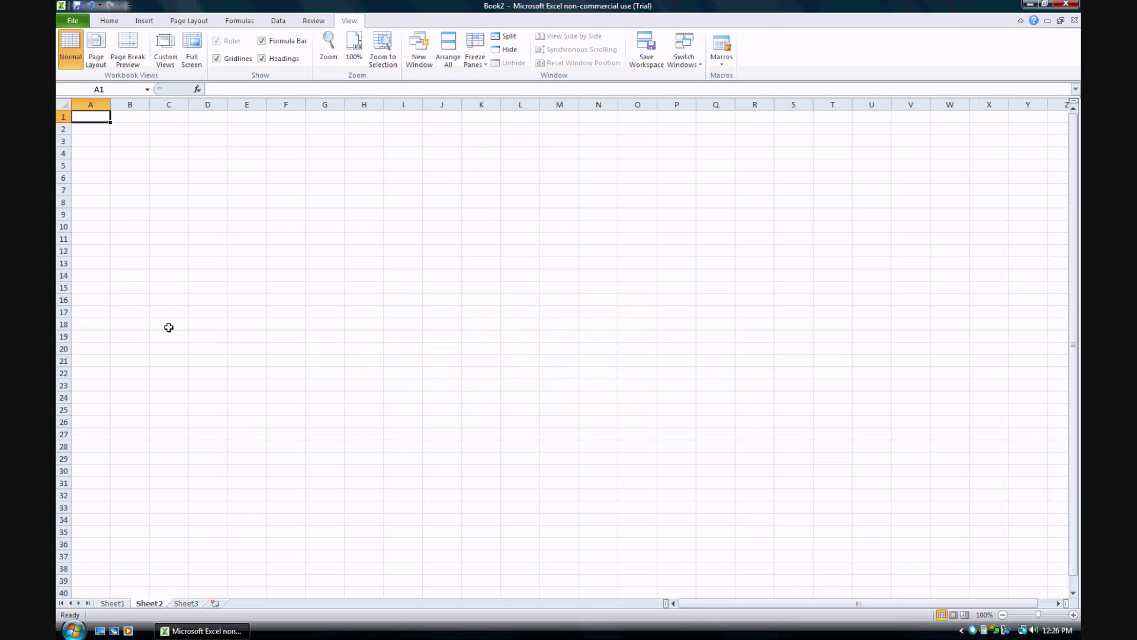
scroll(287, 312, up, 2)
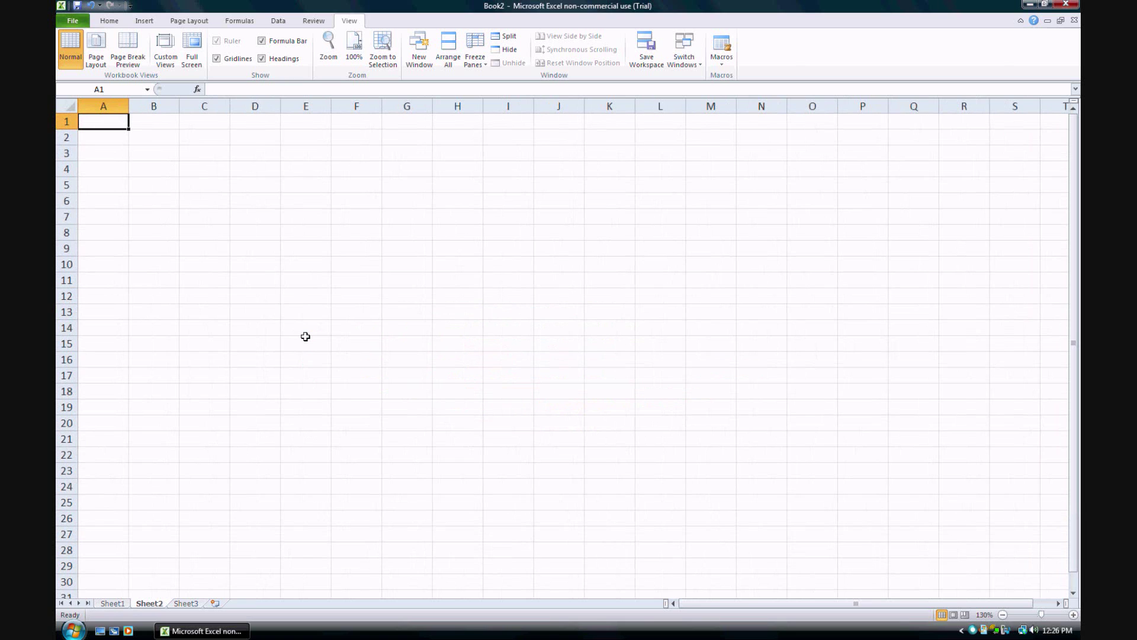
drag(107, 110, 686, 109)
click(113, 186)
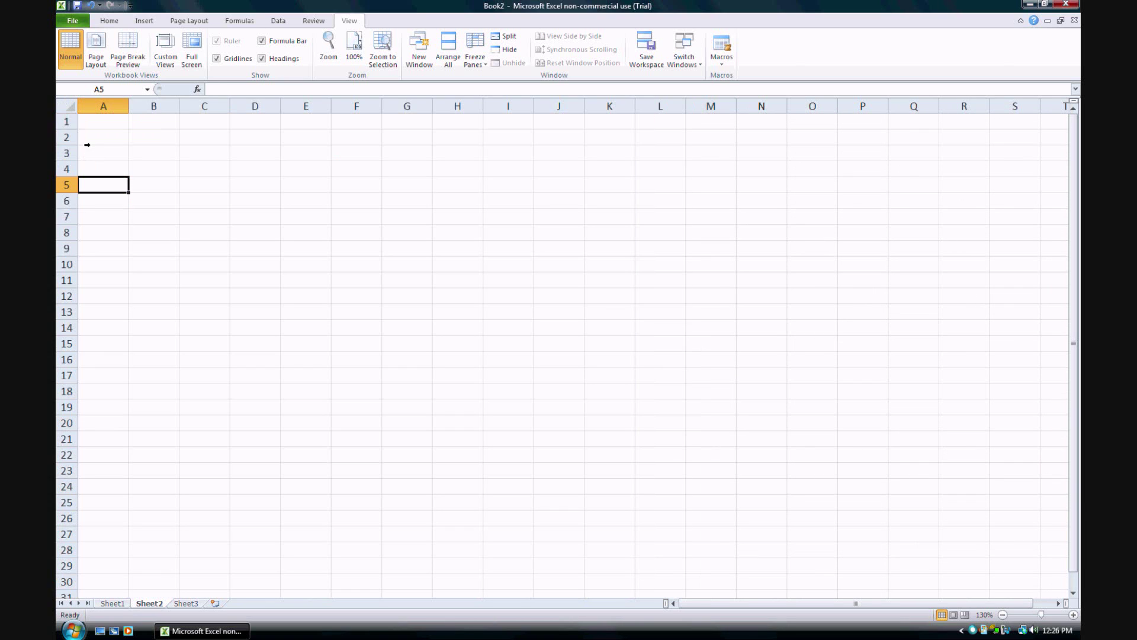
drag(74, 122, 80, 293)
click(208, 372)
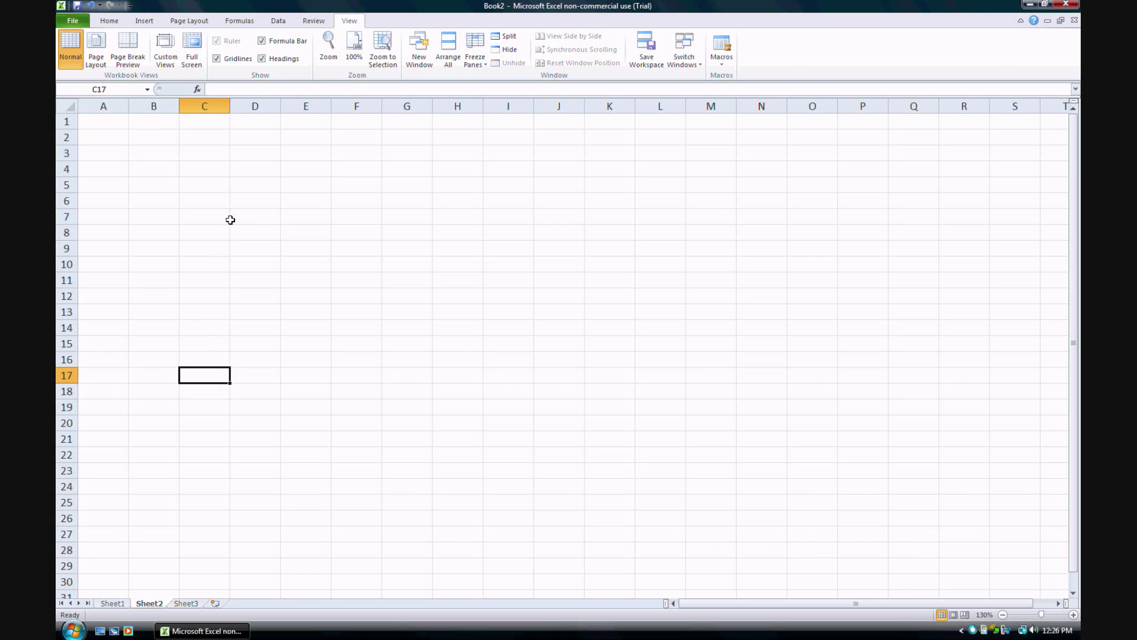
Step: Select single cells around Sheet2 one after another, including G15, I5 and finally C2
click(242, 203)
click(338, 171)
click(388, 249)
click(428, 349)
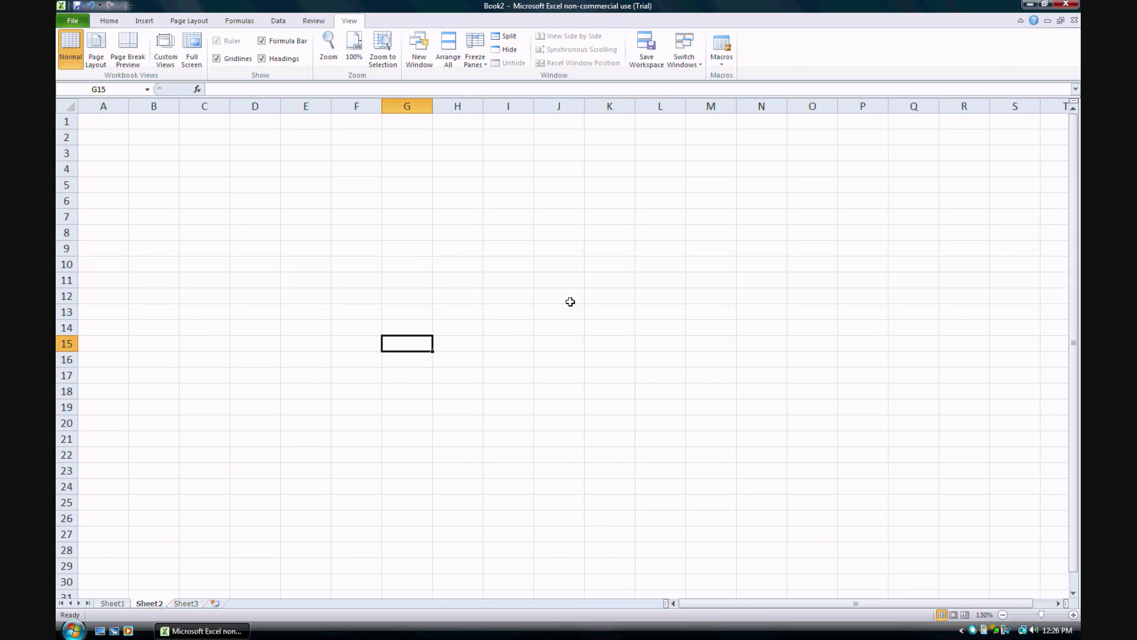
click(571, 300)
click(510, 182)
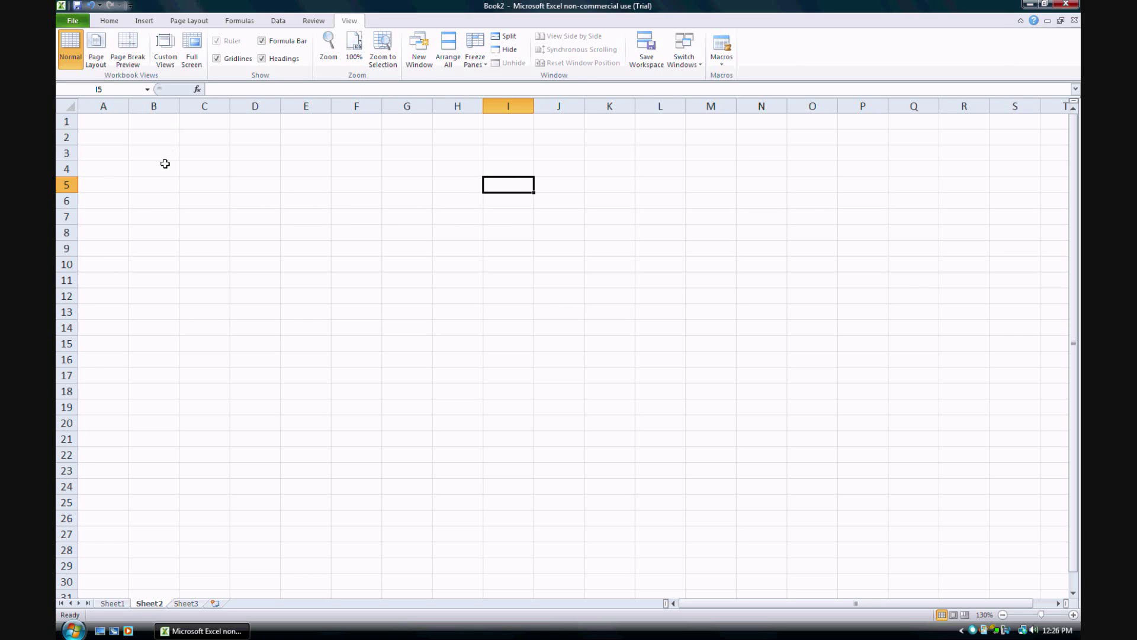
click(200, 140)
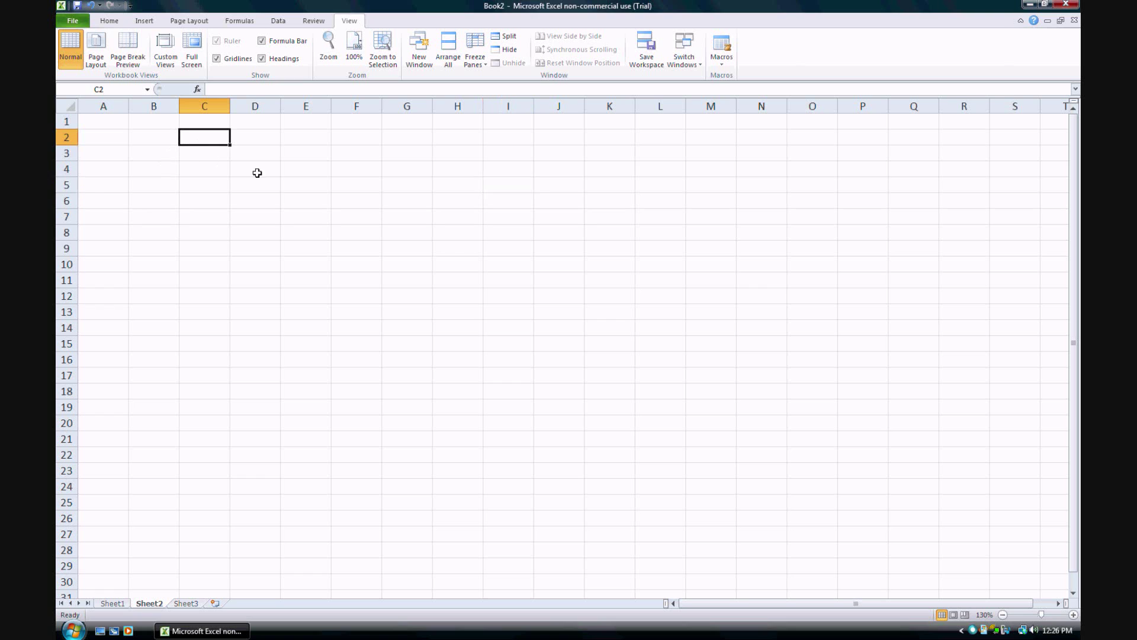
Step: Select the cell range C2:E11 and the larger range C2:P27, and clear the selection by choosing cell B6
click(215, 115)
click(206, 140)
drag(219, 144, 312, 274)
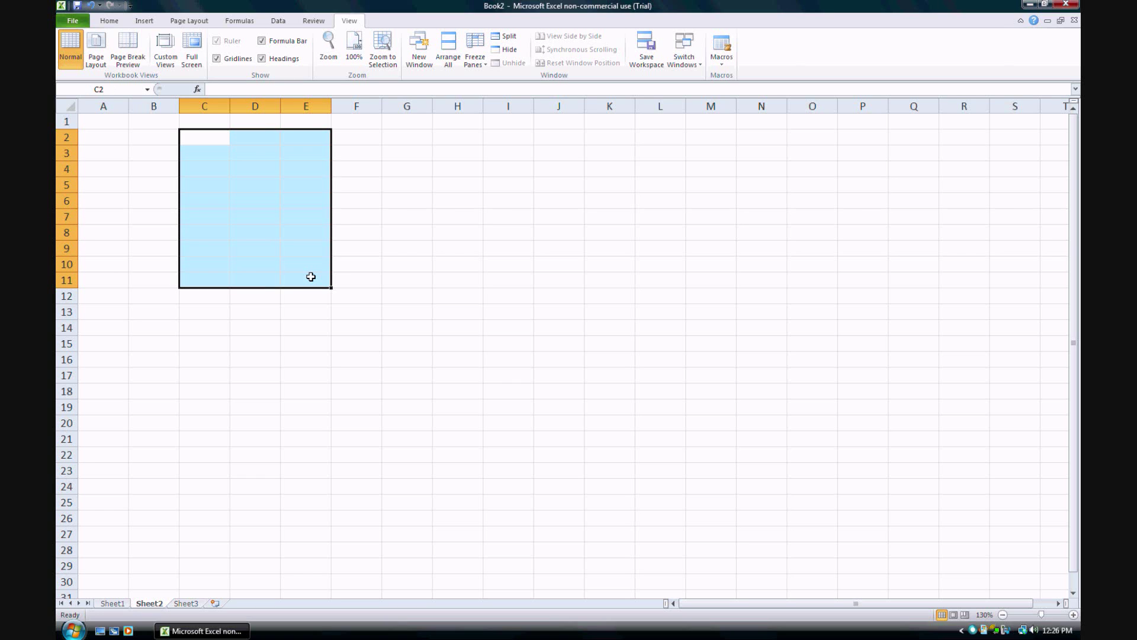
click(405, 239)
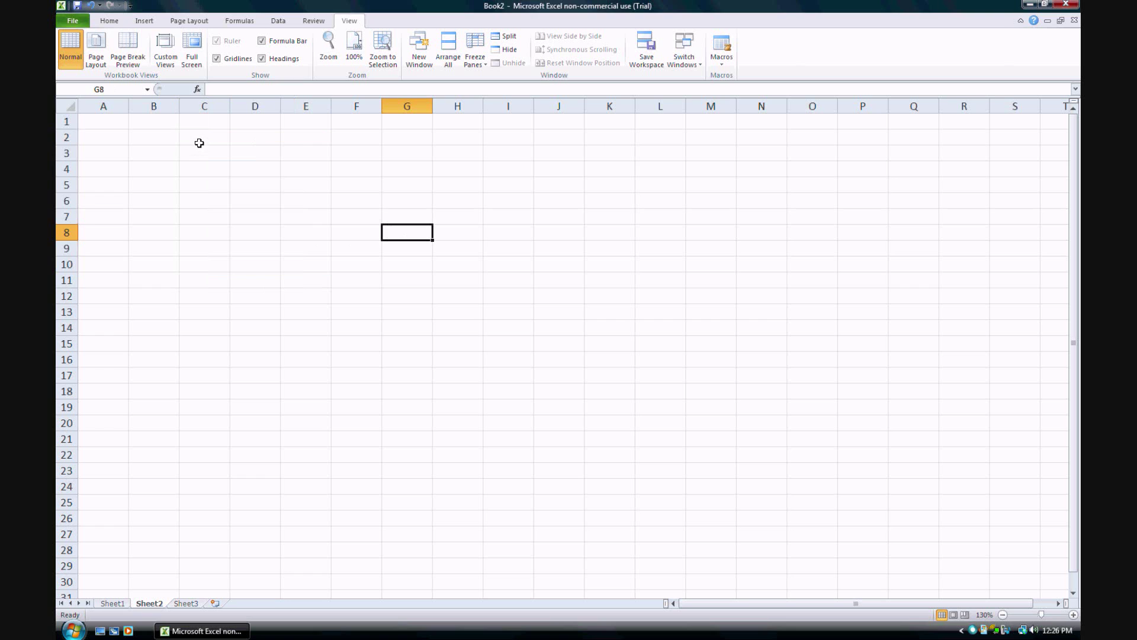
drag(198, 141, 859, 540)
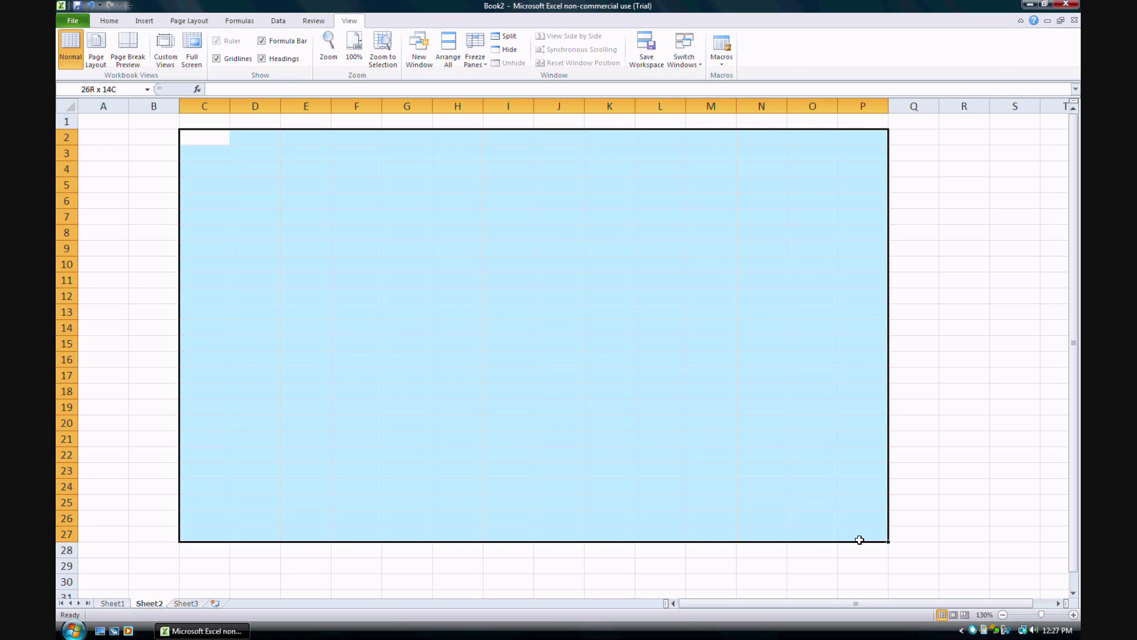
drag(859, 540, 631, 413)
click(134, 202)
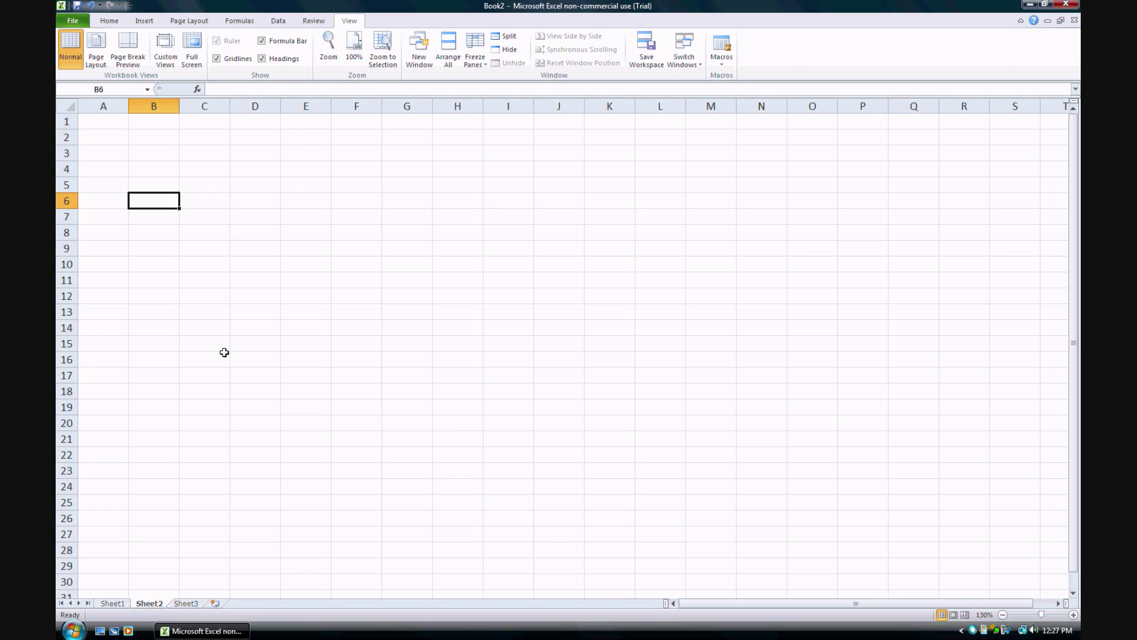
Step: Select a vertical run of cells, whole columns D to G and a block of whole rows, finishing on cell F23
drag(261, 204, 262, 303)
click(350, 256)
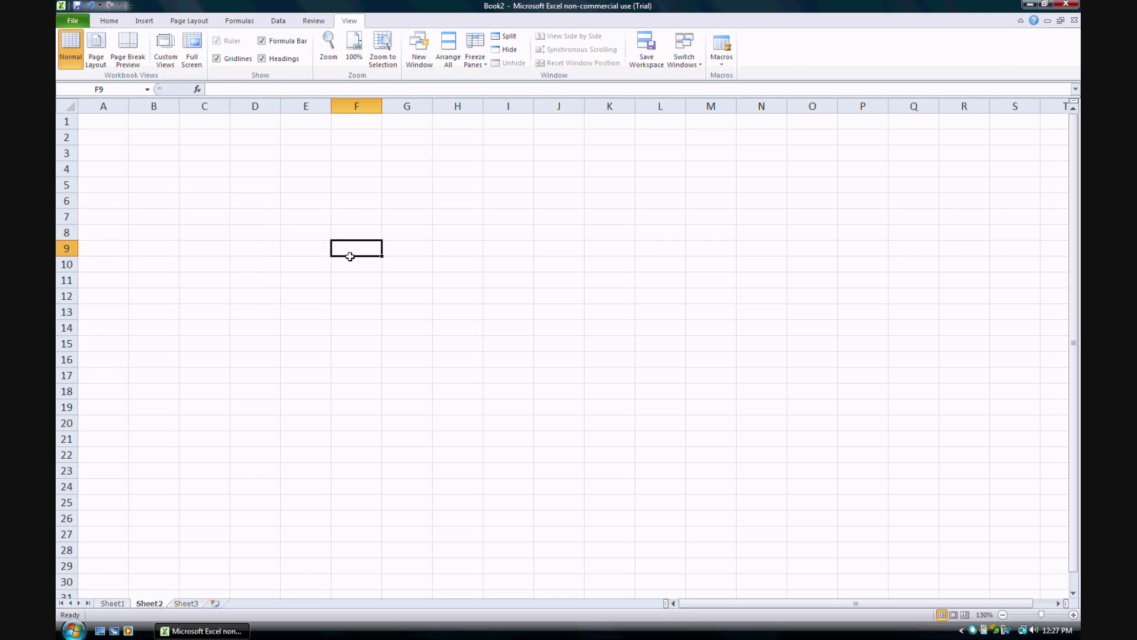
drag(255, 106, 407, 106)
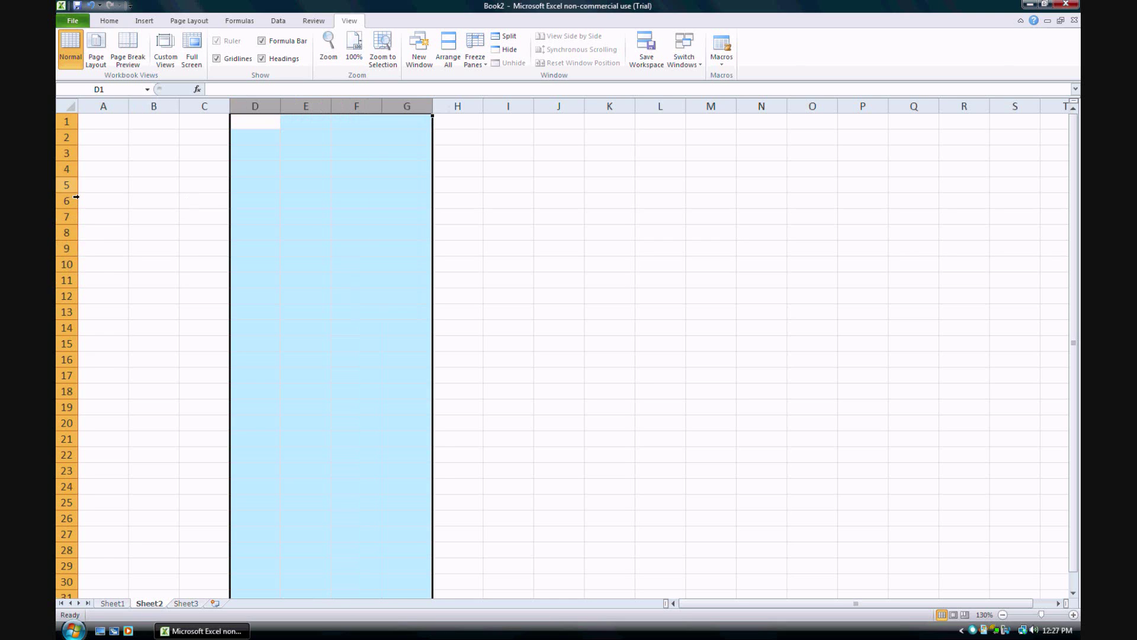
drag(71, 188, 83, 357)
click(356, 477)
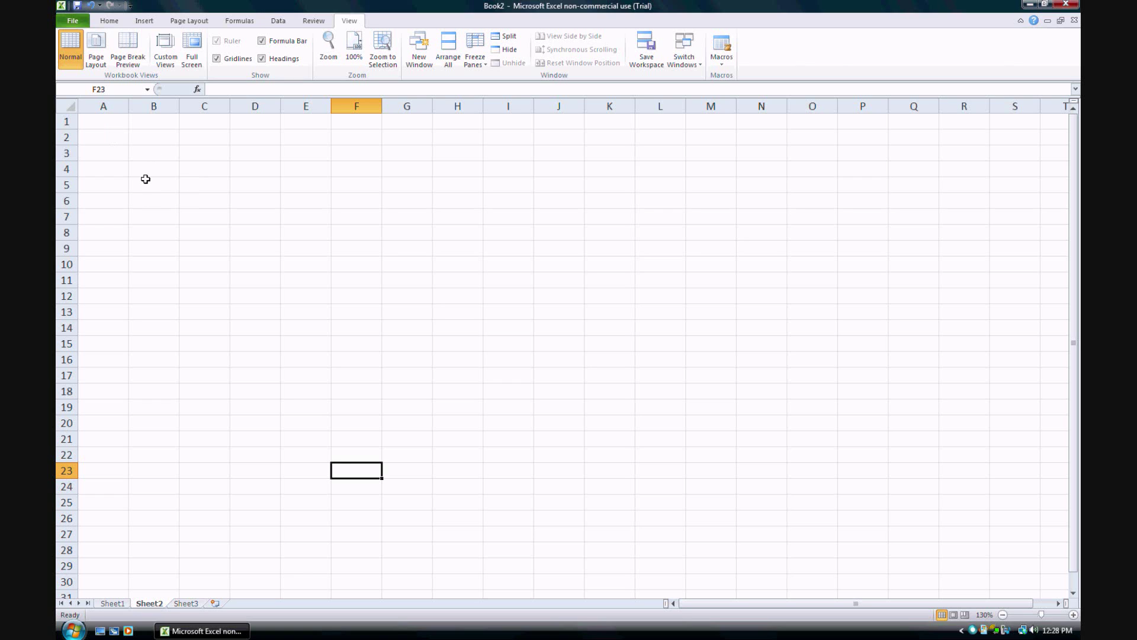
Step: Enter Monday in cell A1 and Tuesday in cell A2
click(116, 119)
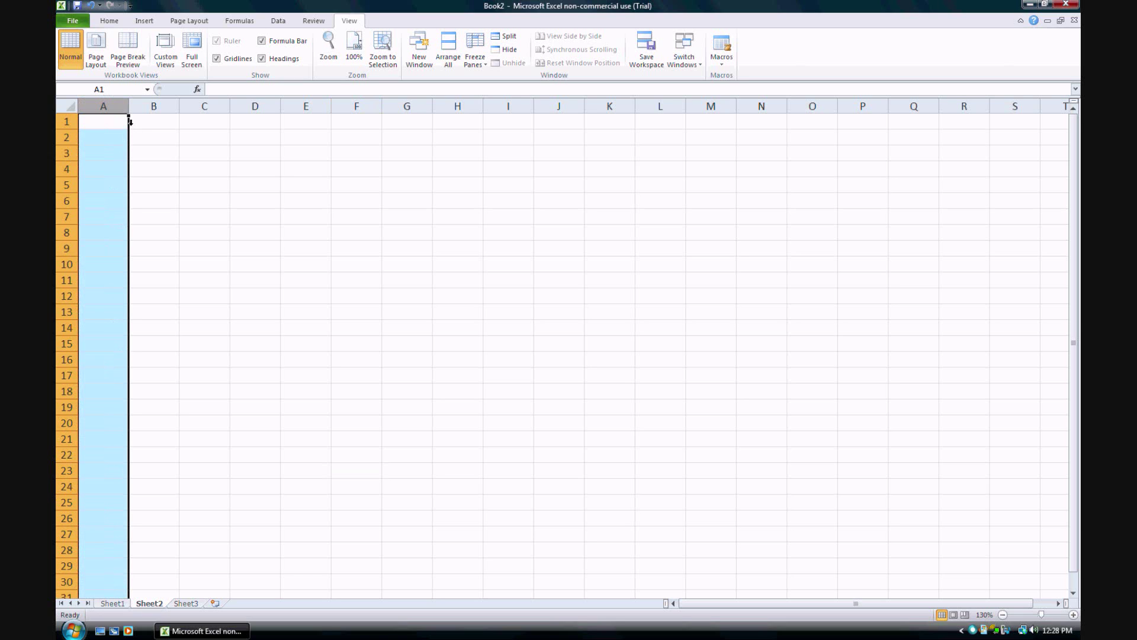
key(ctrl+Home)
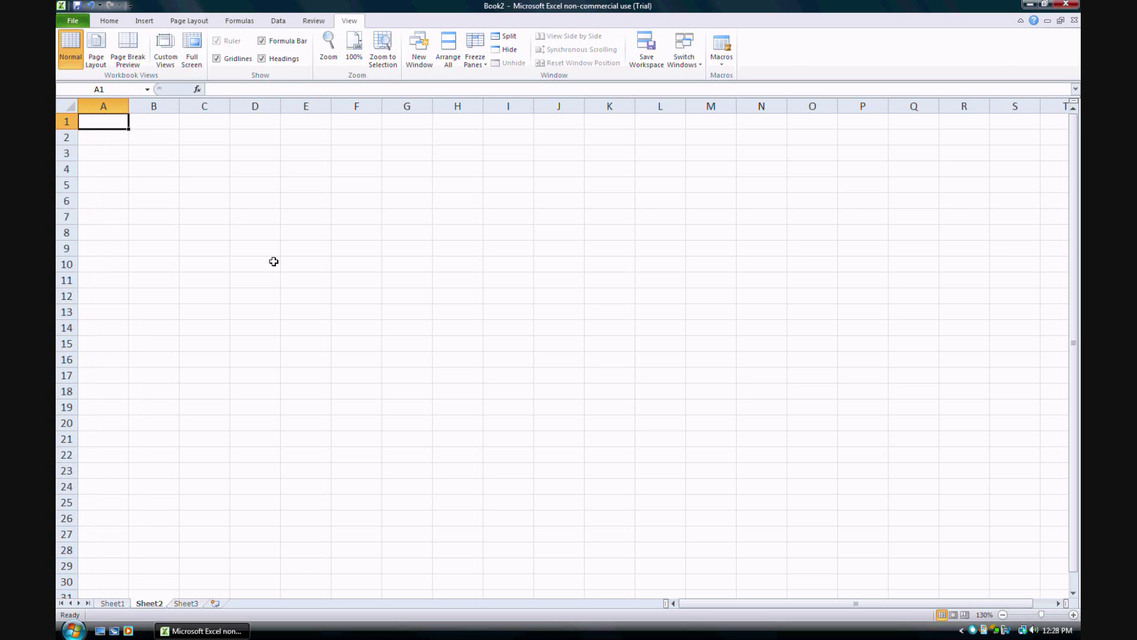
text(Monday)
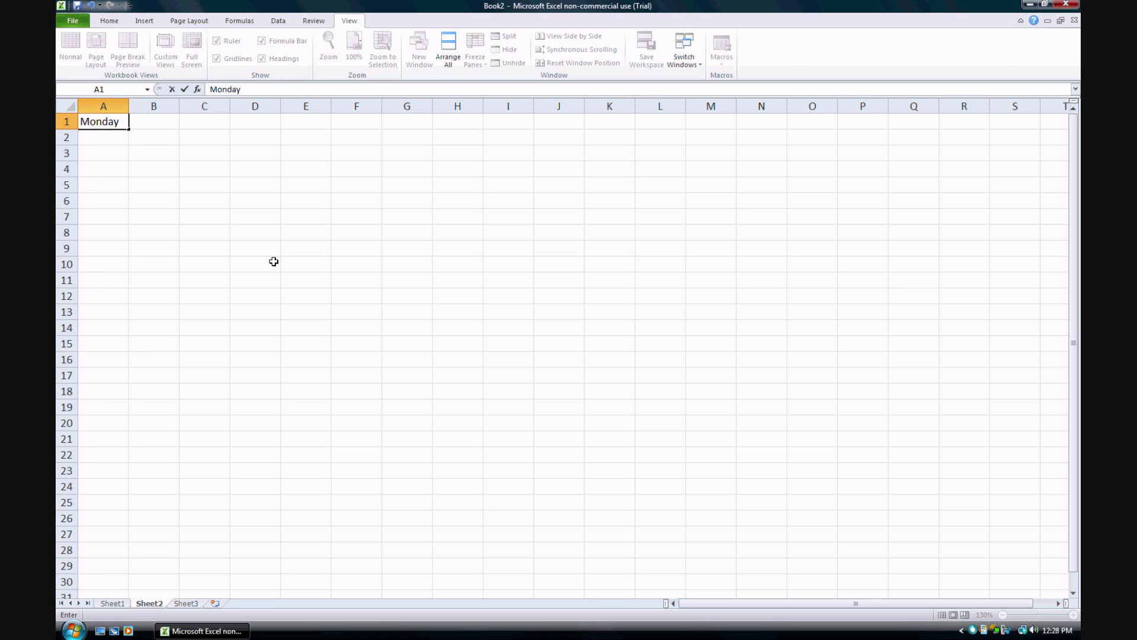
key(Return)
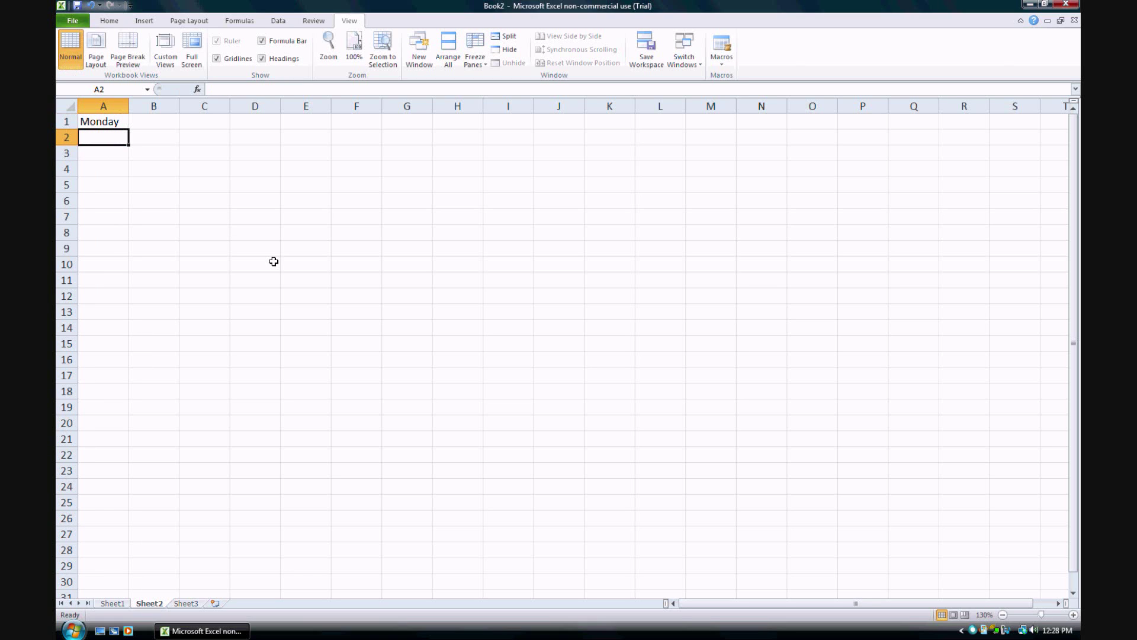
text(Tue)
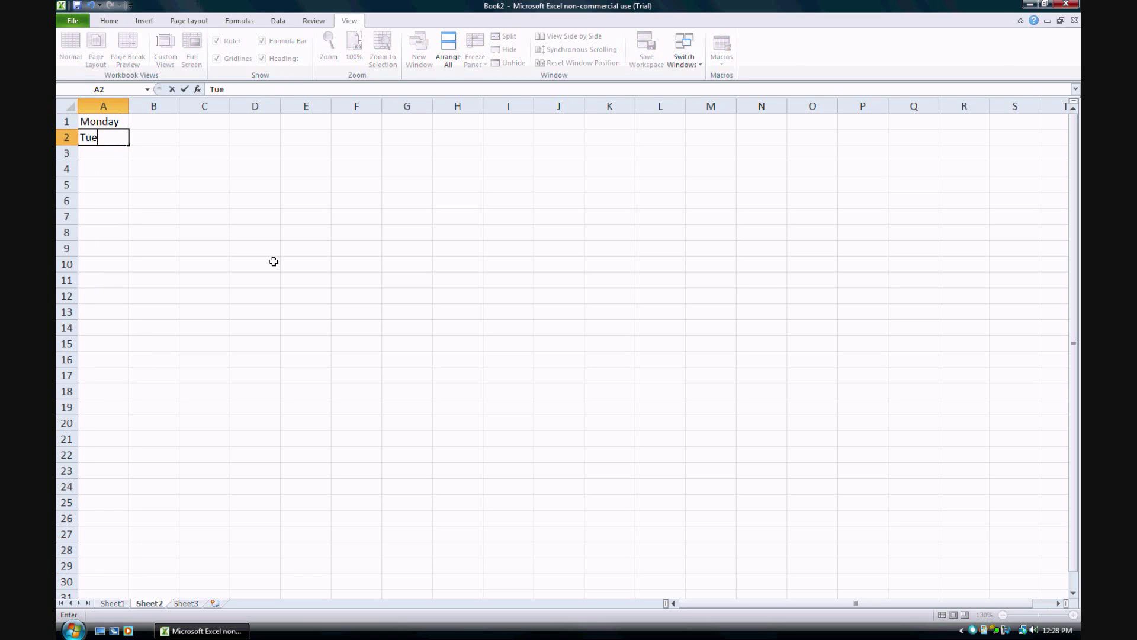
text(sday)
key(Return)
Step: Continue the list of days with Wednesday, Thursday and Friday in cells A3 to A5
text(Wedne)
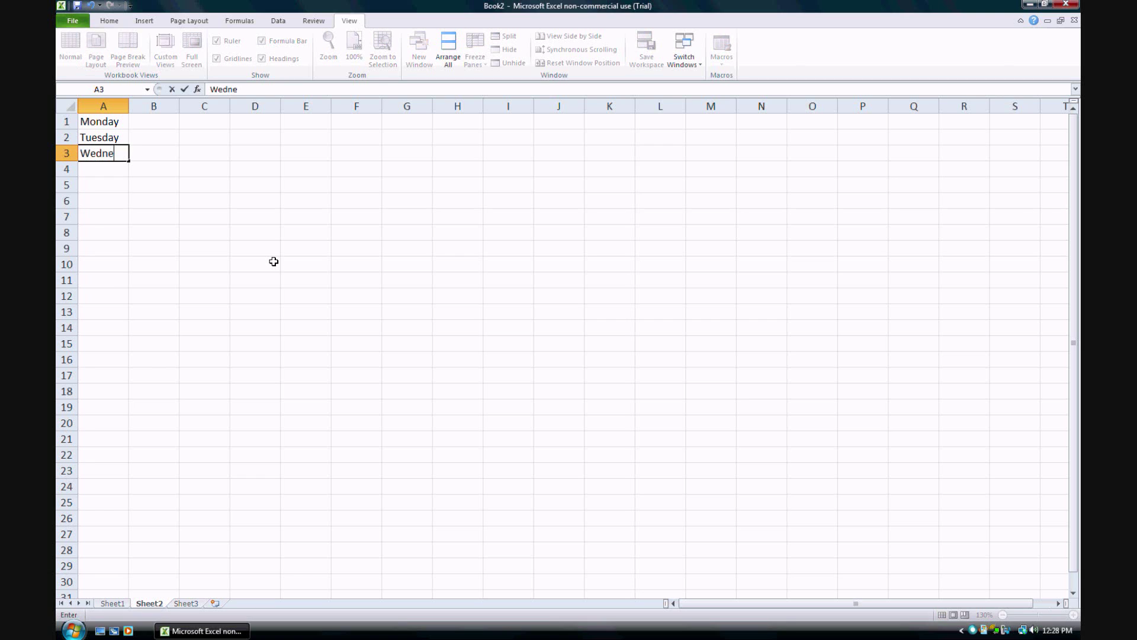
text(sday)
key(Return)
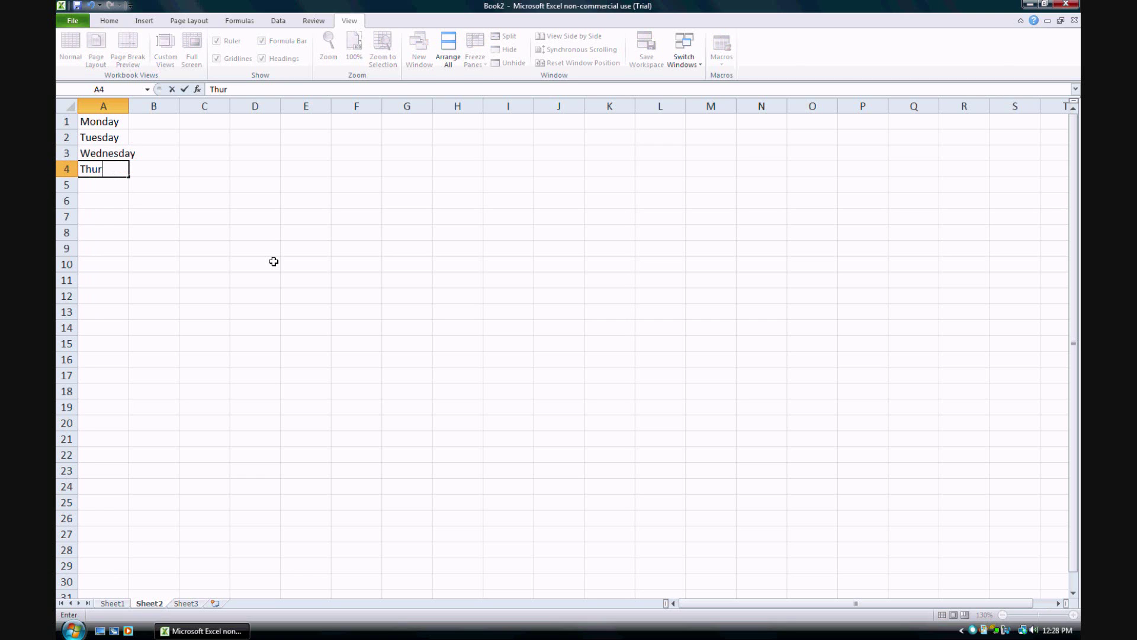
text(ay)
key(Return)
text(Friday)
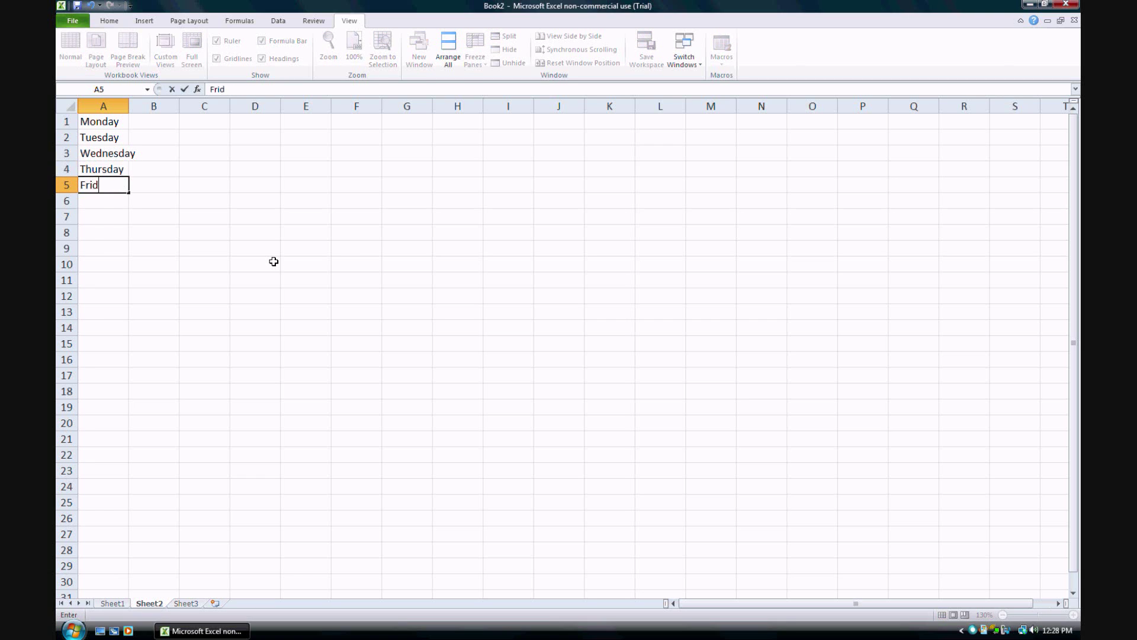
key(Return)
Step: Complete the list with Saturday in A6 and Sunday in A7, and widen column A to fit Wednesday
text(Saturda)
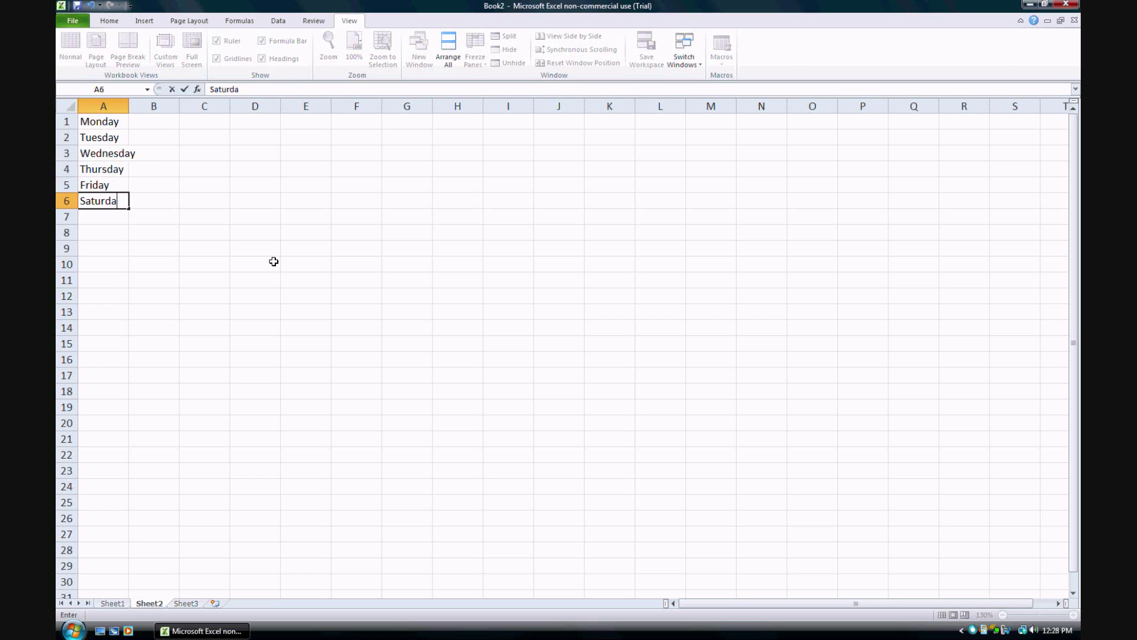
text(y)
key(Return)
text(Suj)
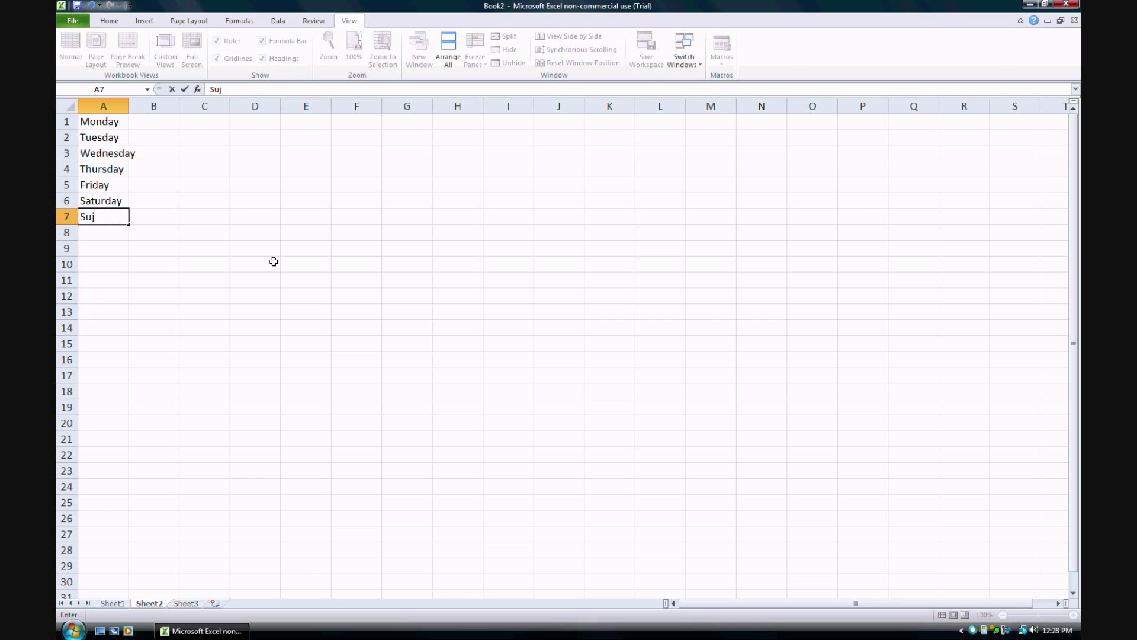
text(nday)
key(BackSpace)
key(BackSpace)
key(BackSpace)
text(nday)
key(Return)
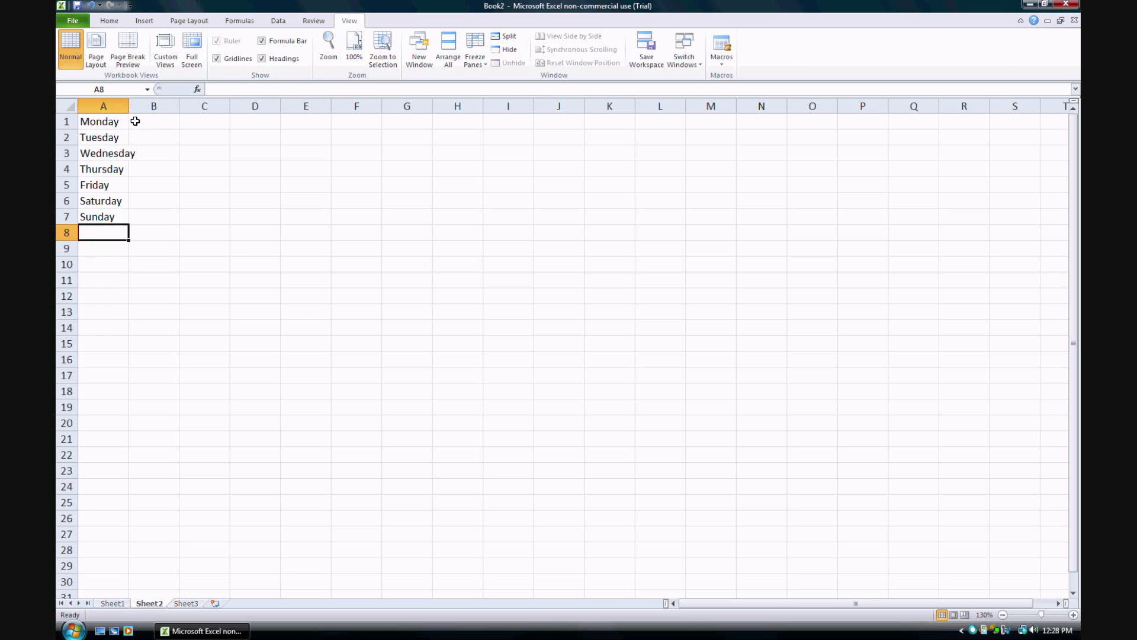
mouse_move(134, 112)
mouse_down()
mouse_move(343, 113)
mouse_move(142, 111)
mouse_up()
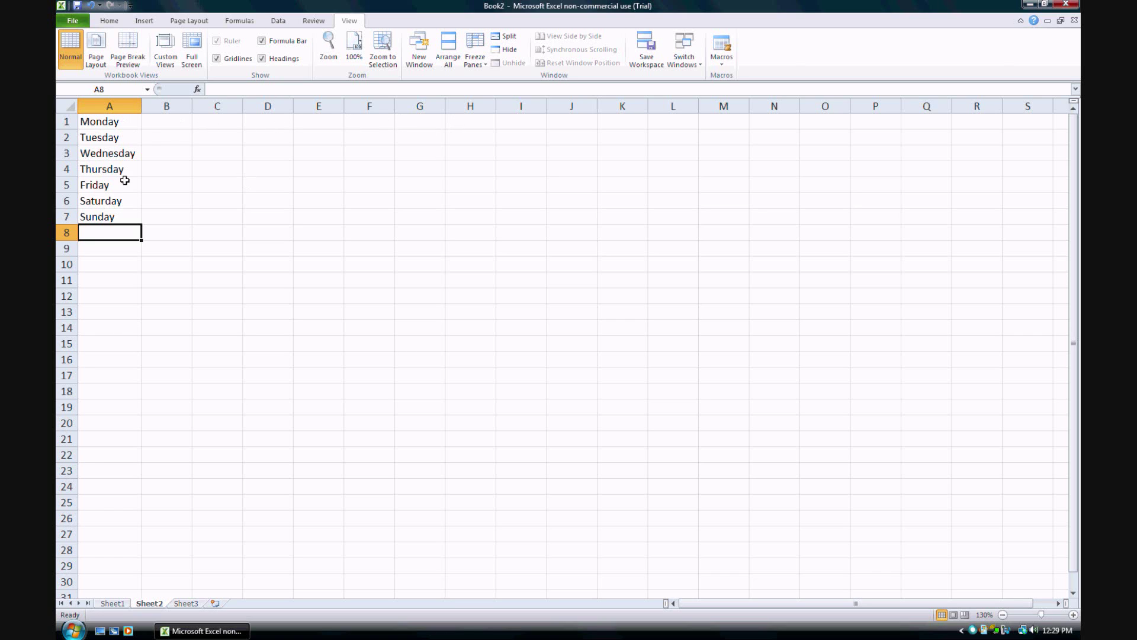
Step: Move the weekday list from A1:A7 to K12:K18 and back into column A at A3:A9
click(117, 125)
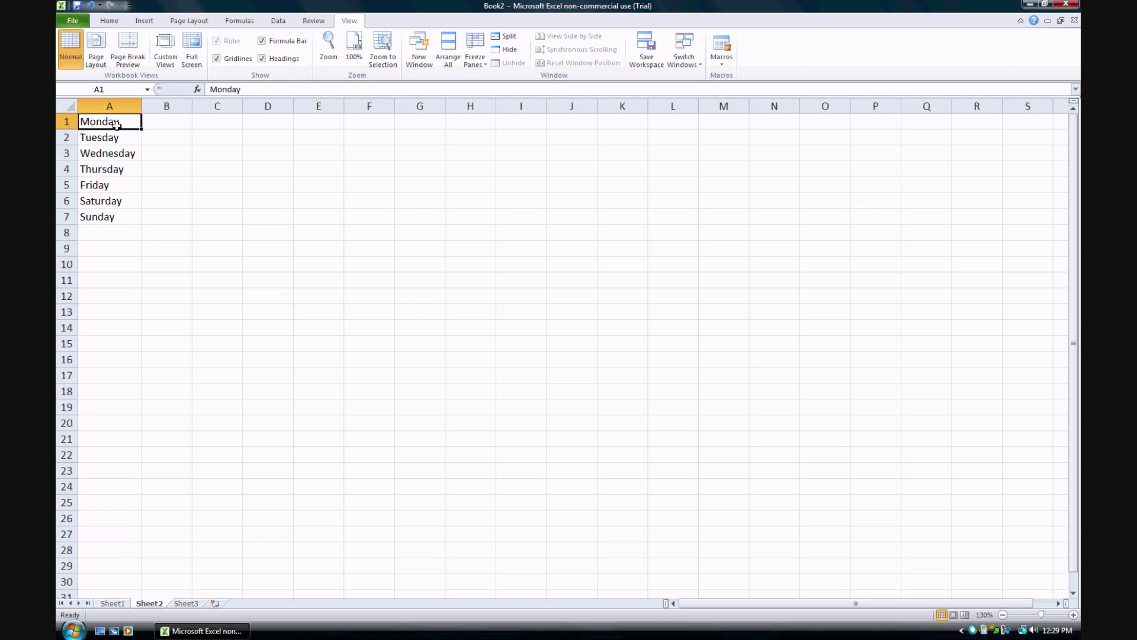
drag(116, 124, 112, 221)
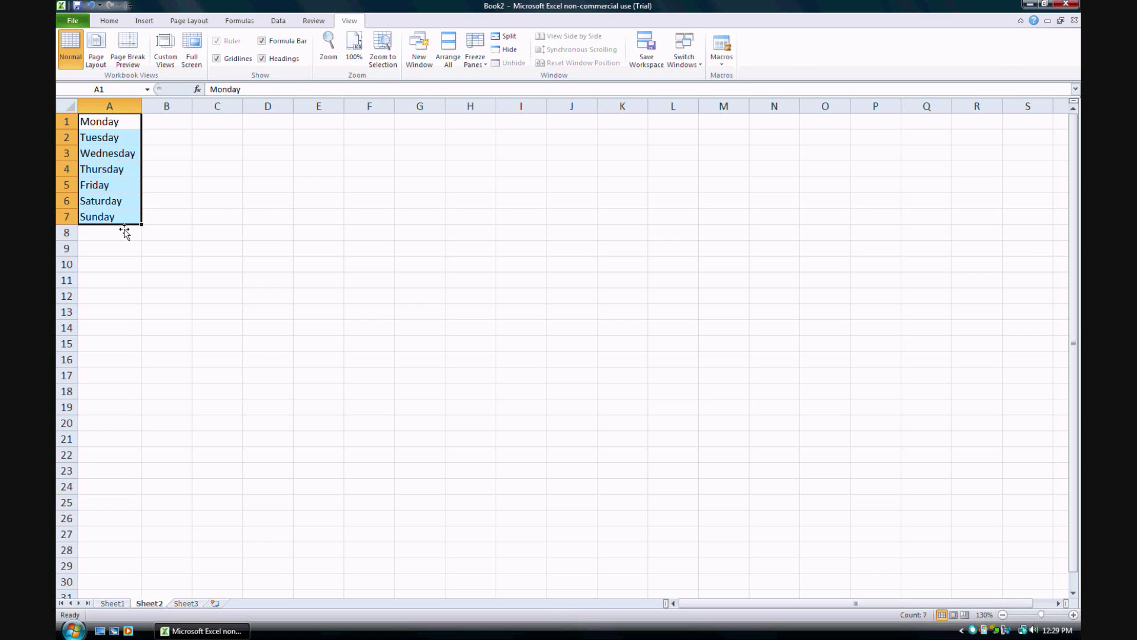
drag(124, 230, 618, 391)
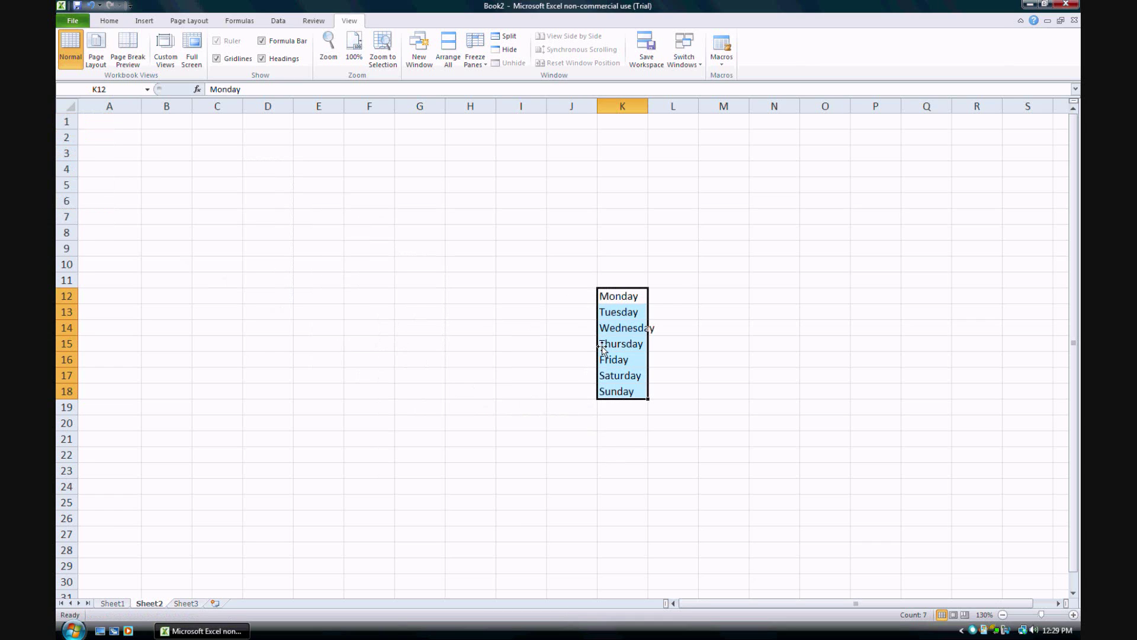
drag(602, 349, 115, 211)
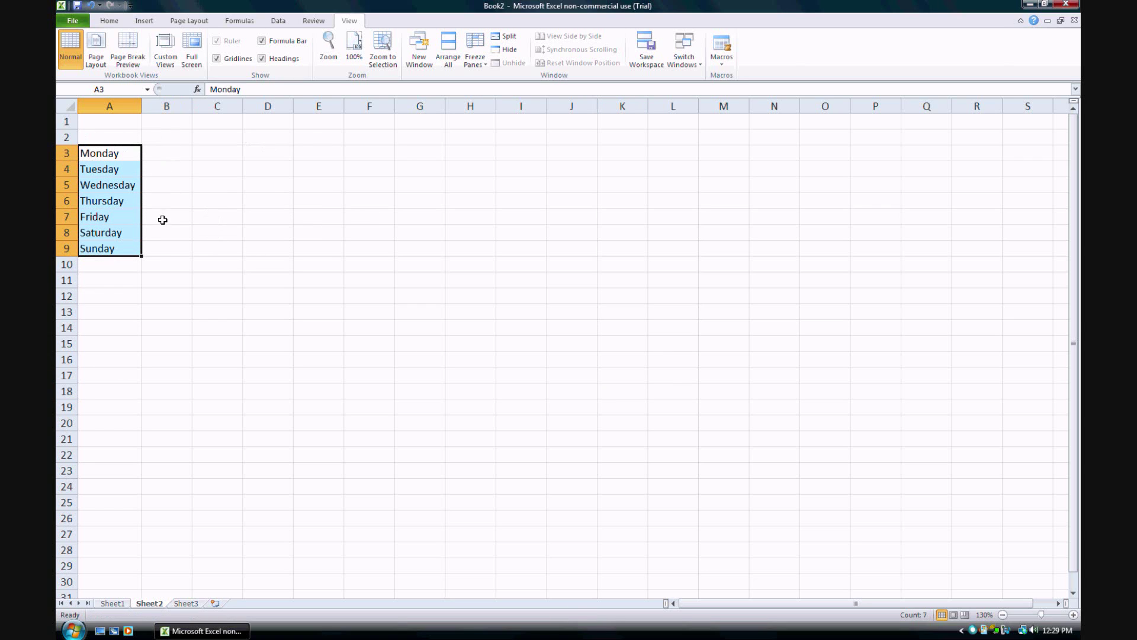
Step: Enter the column headings BET in cell B2 and WON in cell C2
drag(160, 155, 210, 259)
click(135, 297)
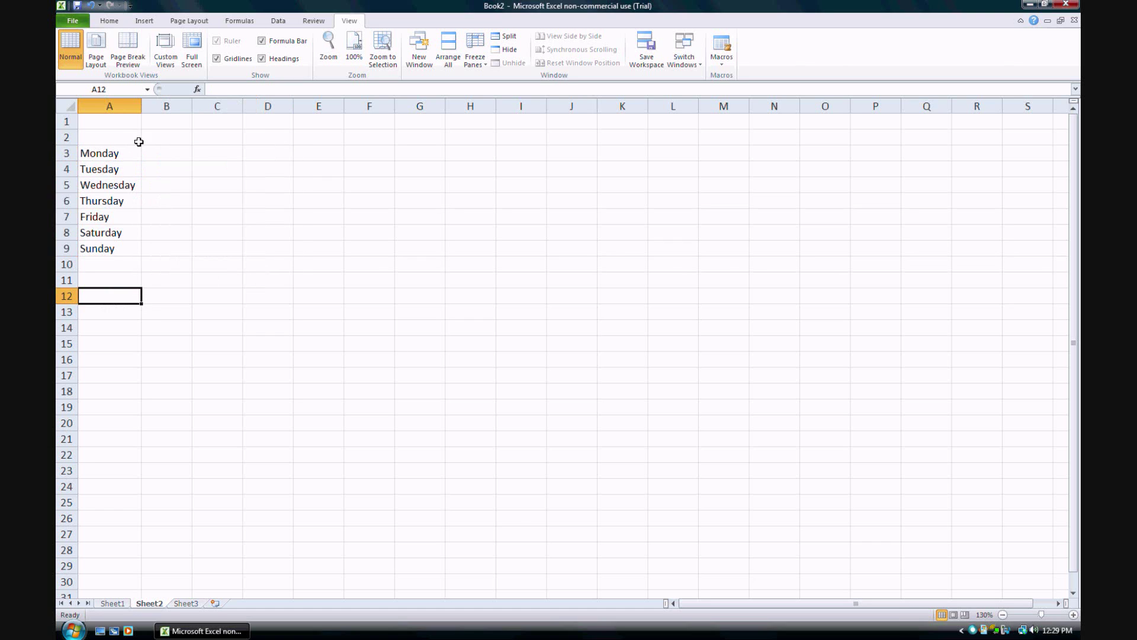
click(169, 141)
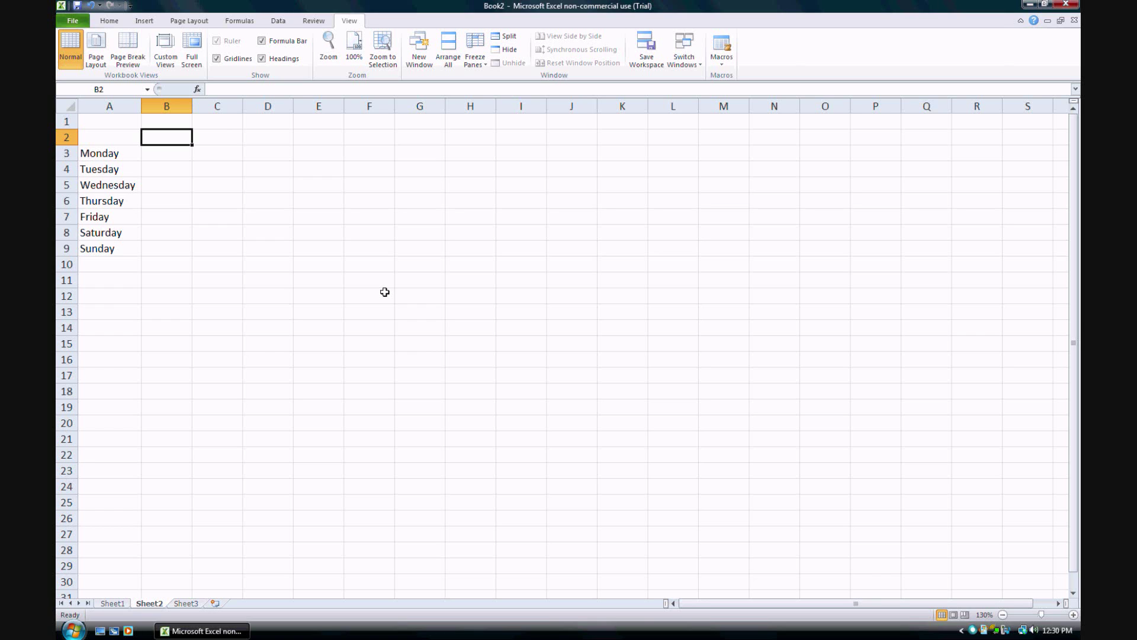
text(BET)
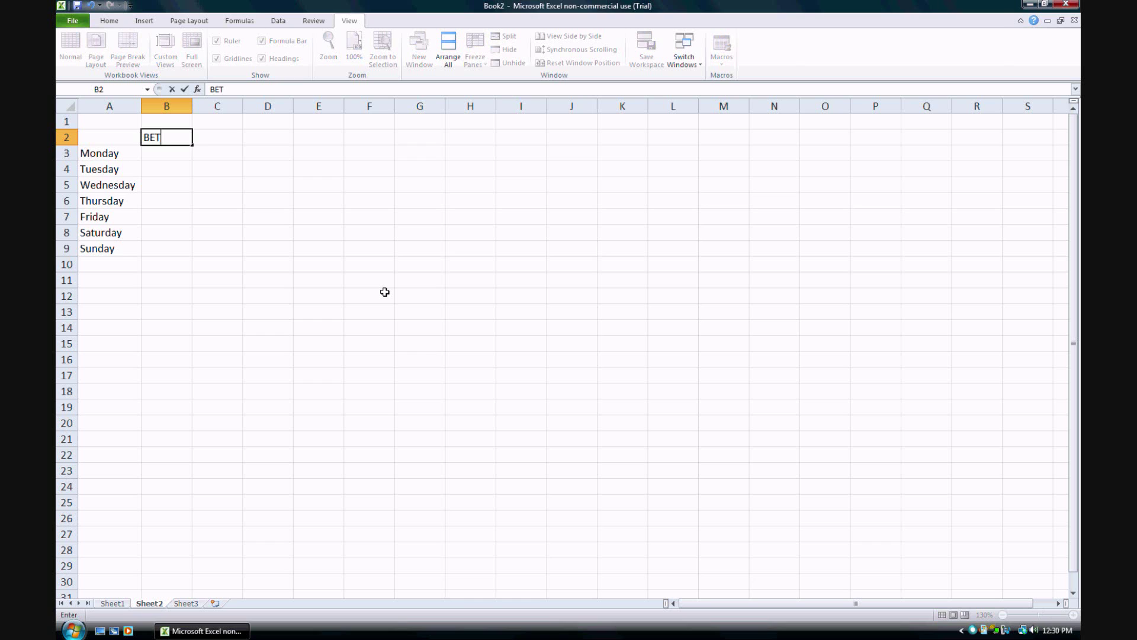
key(Tab)
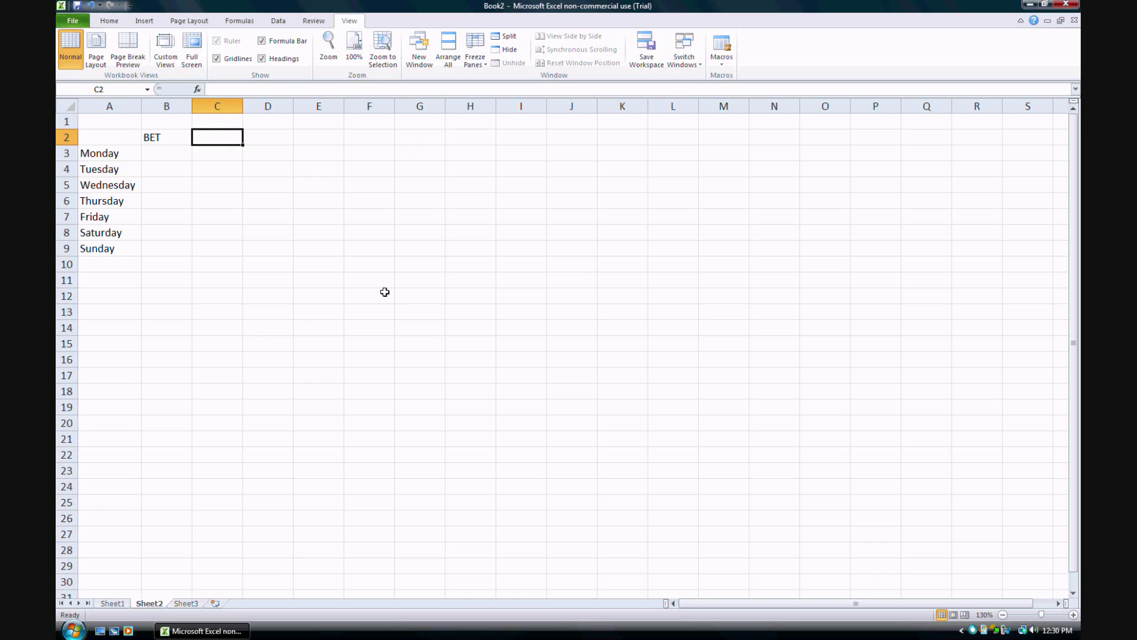
text(WO)
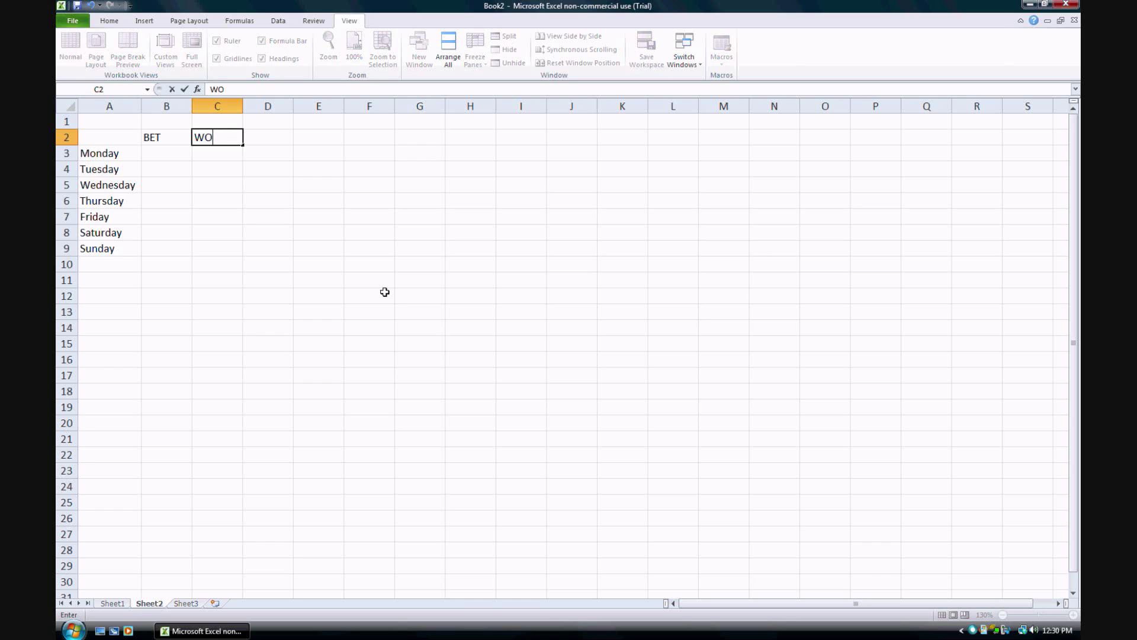
text(N)
key(Tab)
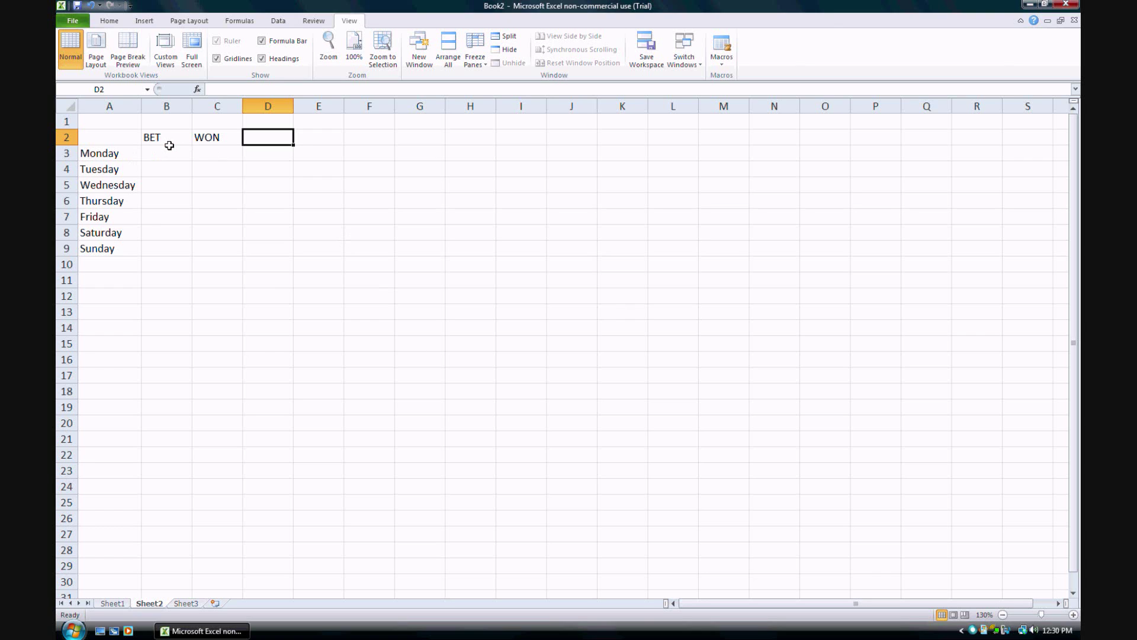
Step: Try the horizontal alignments on the BET and WON headings in B2:C2 and leave them centered
drag(169, 145, 203, 145)
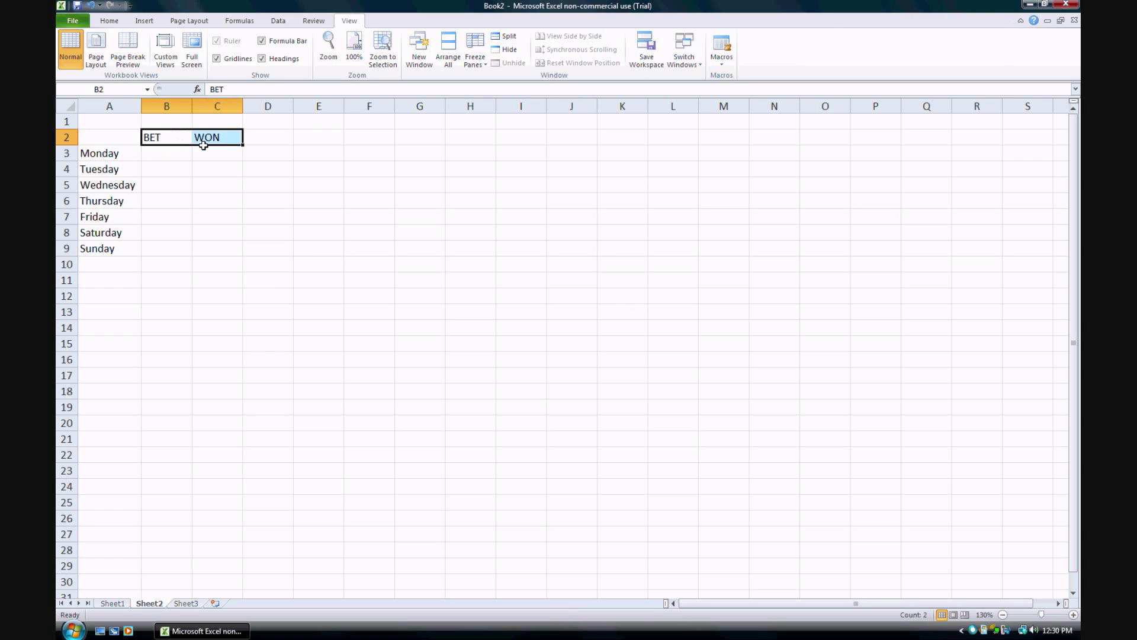
click(112, 23)
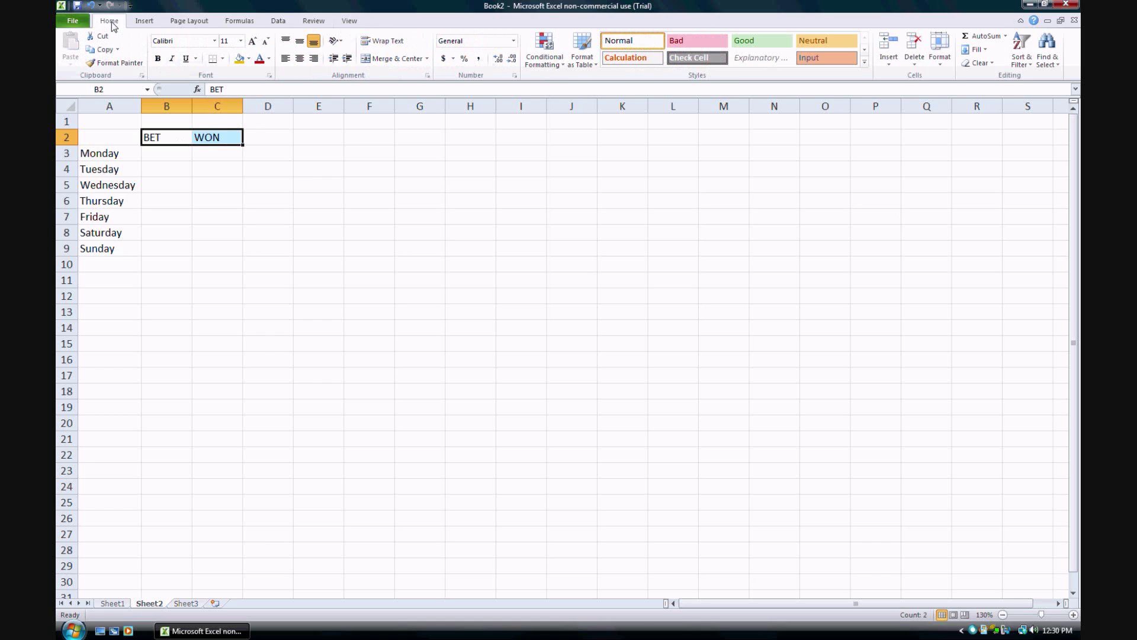
click(299, 59)
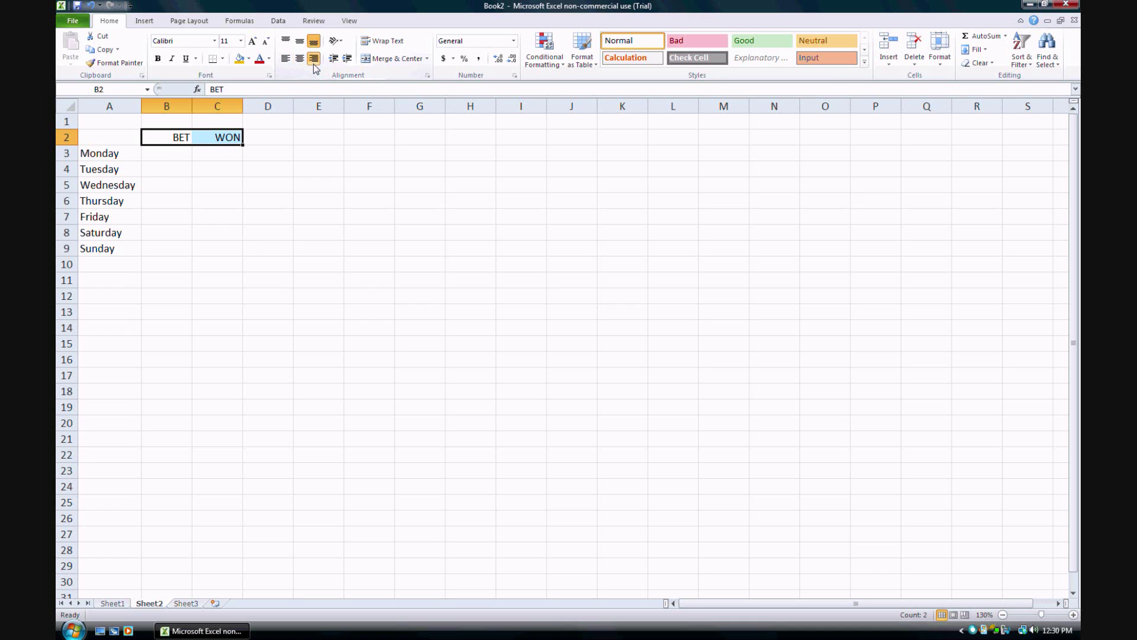
click(285, 58)
click(300, 59)
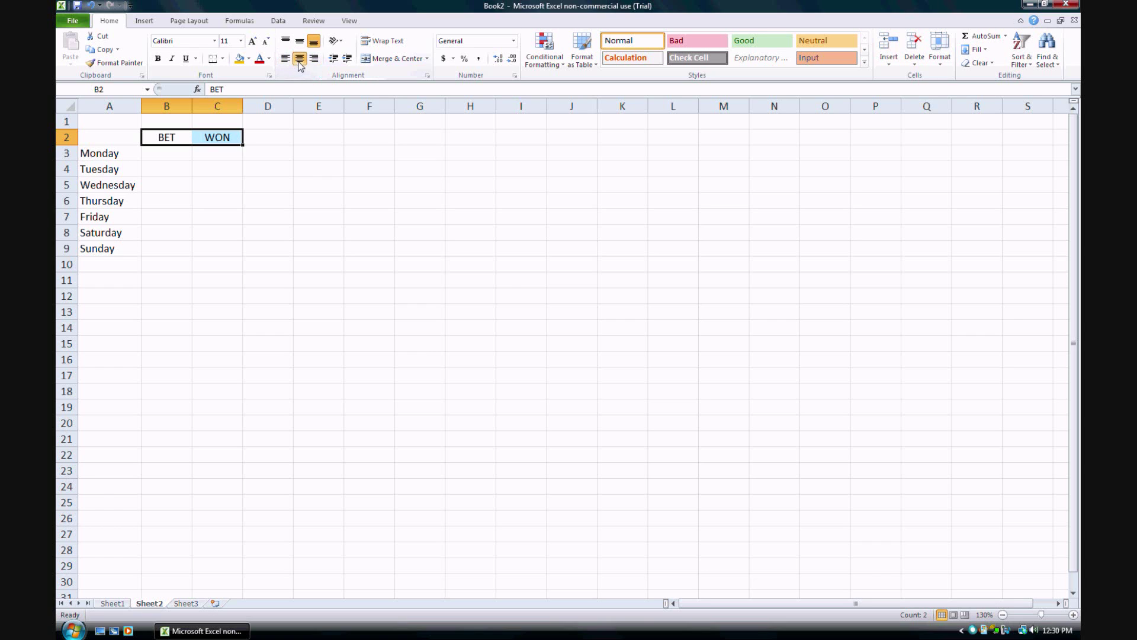
click(165, 247)
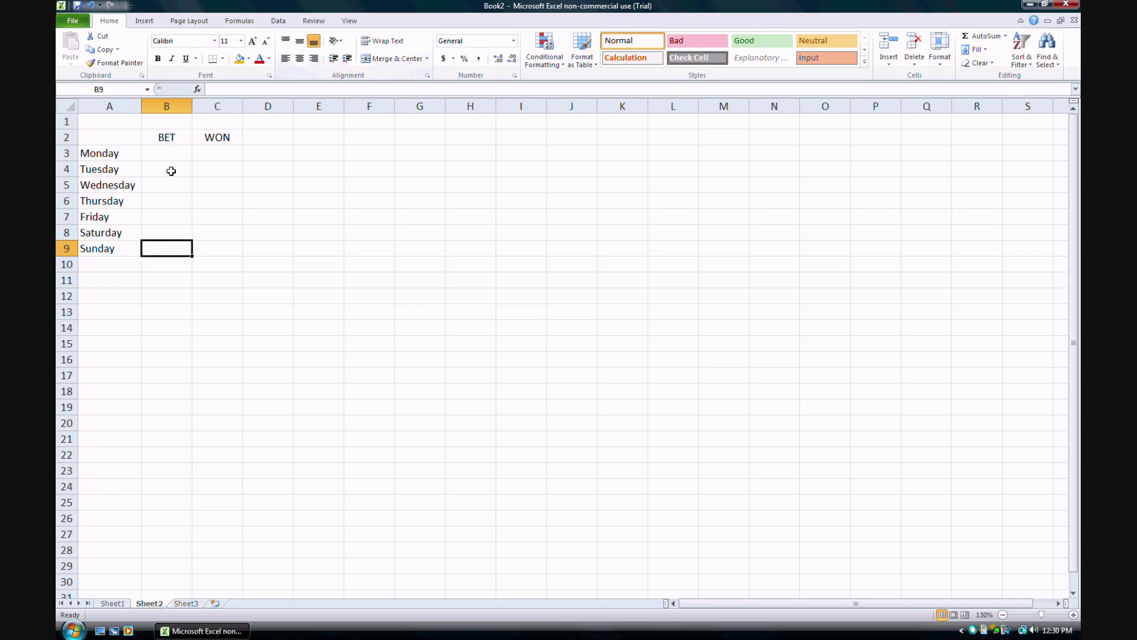
drag(155, 155, 222, 157)
click(215, 254)
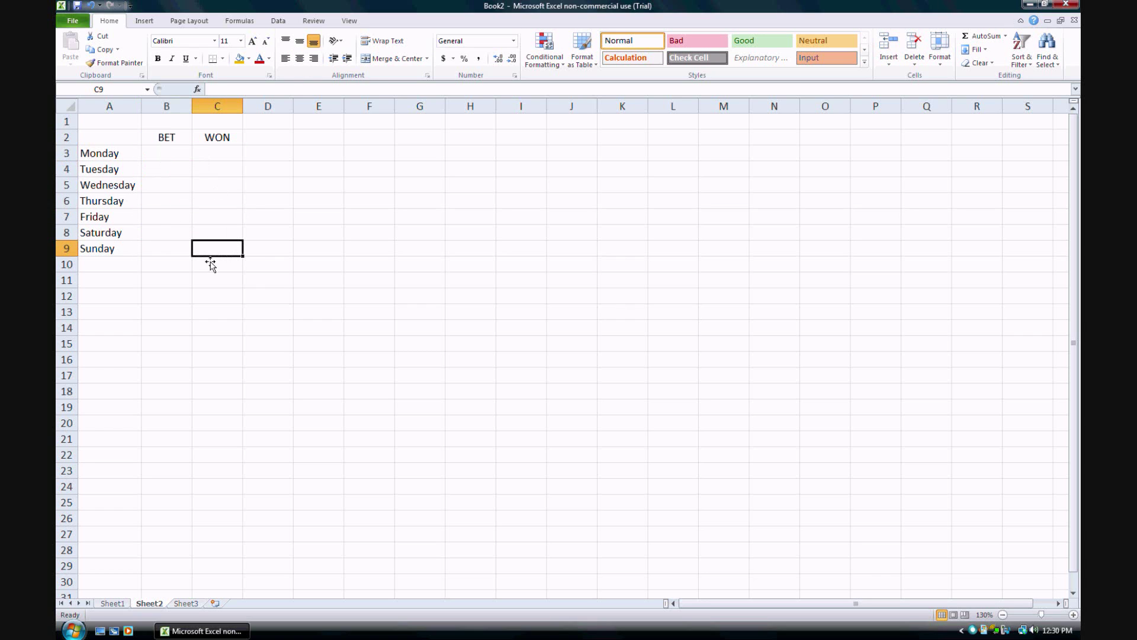
click(171, 156)
click(166, 202)
click(164, 234)
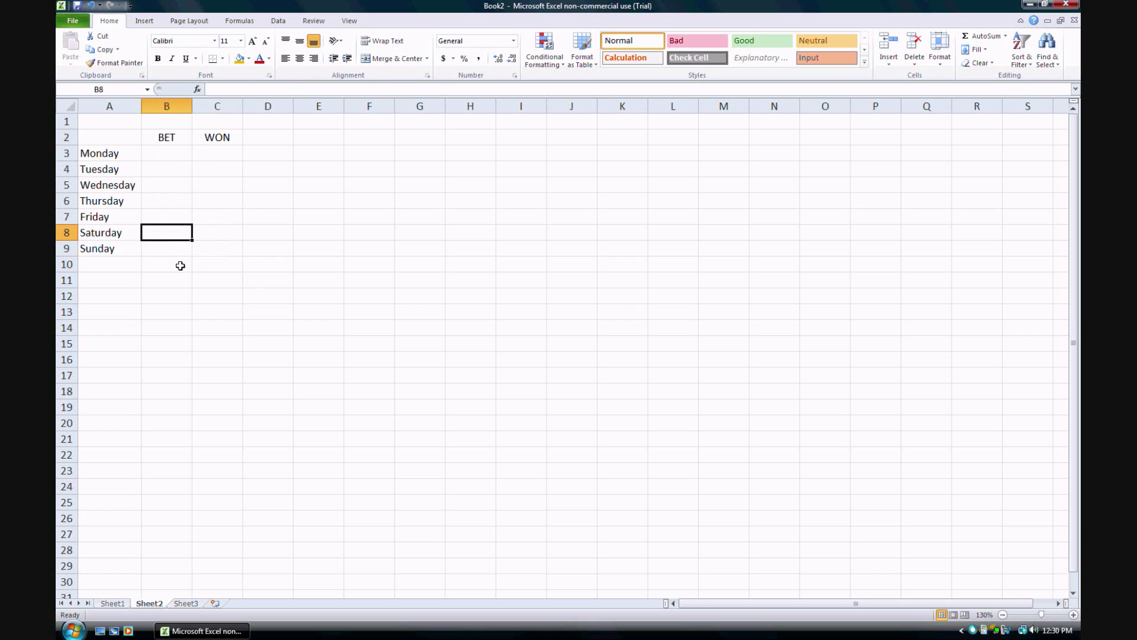
click(218, 249)
click(233, 188)
click(233, 157)
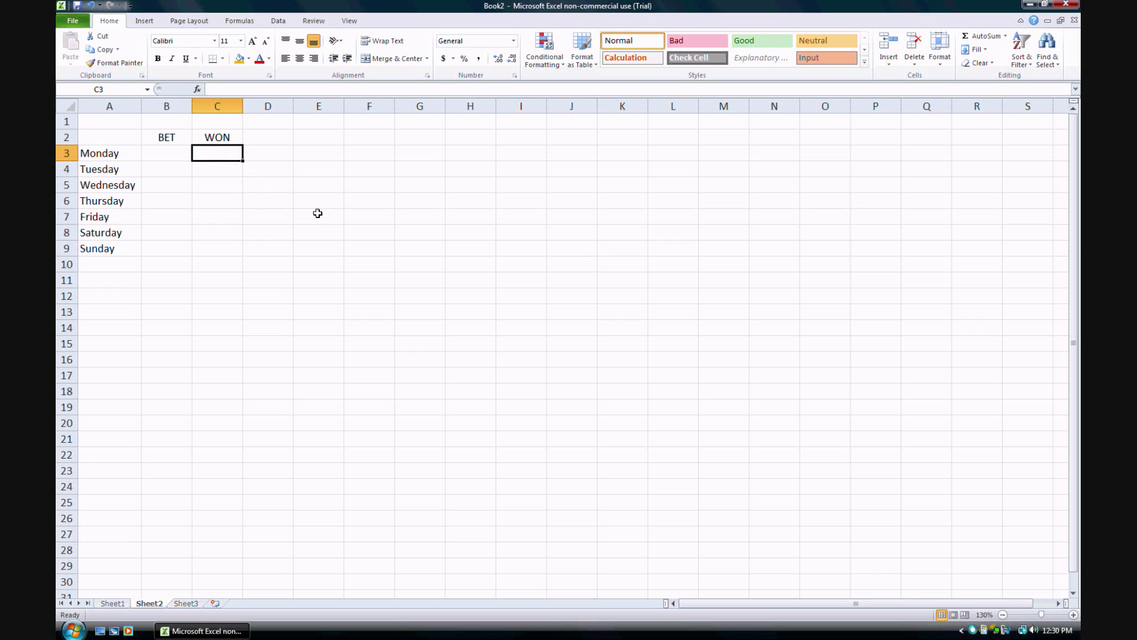
drag(116, 150, 109, 221)
click(183, 297)
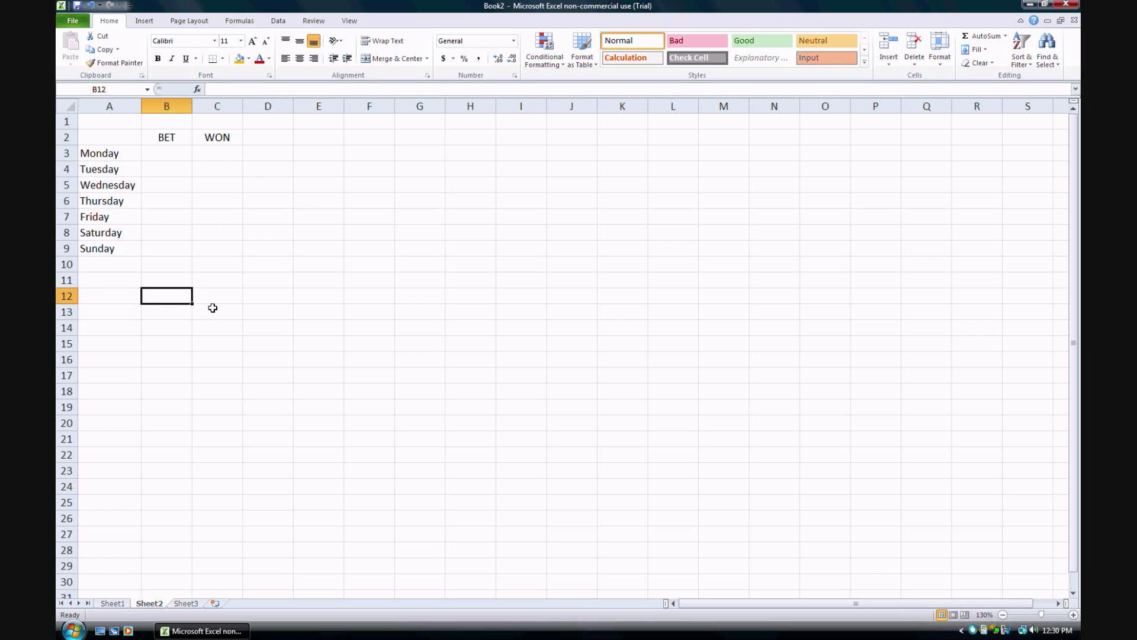
drag(166, 157, 211, 249)
click(160, 158)
drag(160, 158, 203, 255)
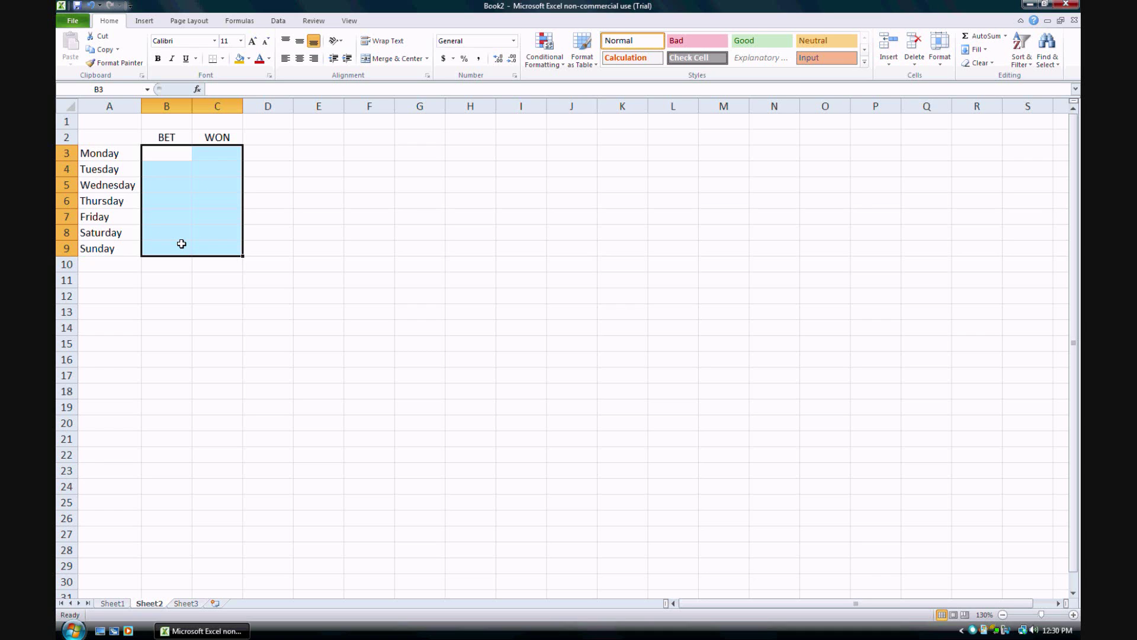
click(183, 285)
Step: Open the cell formatting options for the BET and WON range B3:C9 and choose the Currency number category
drag(160, 152, 221, 250)
right_click(198, 232)
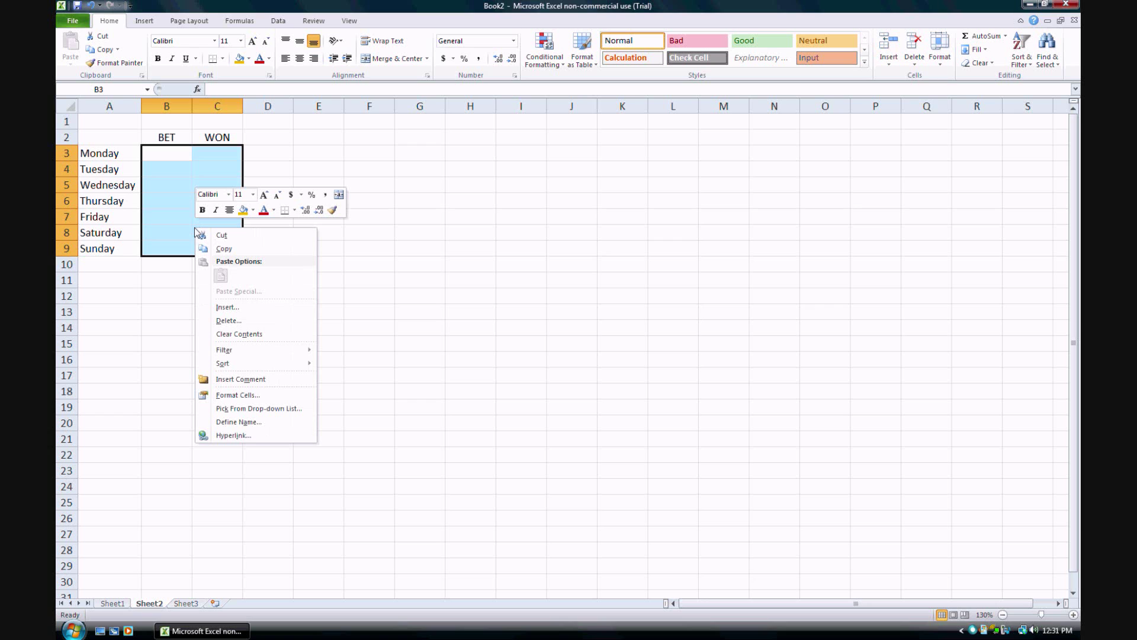
click(243, 395)
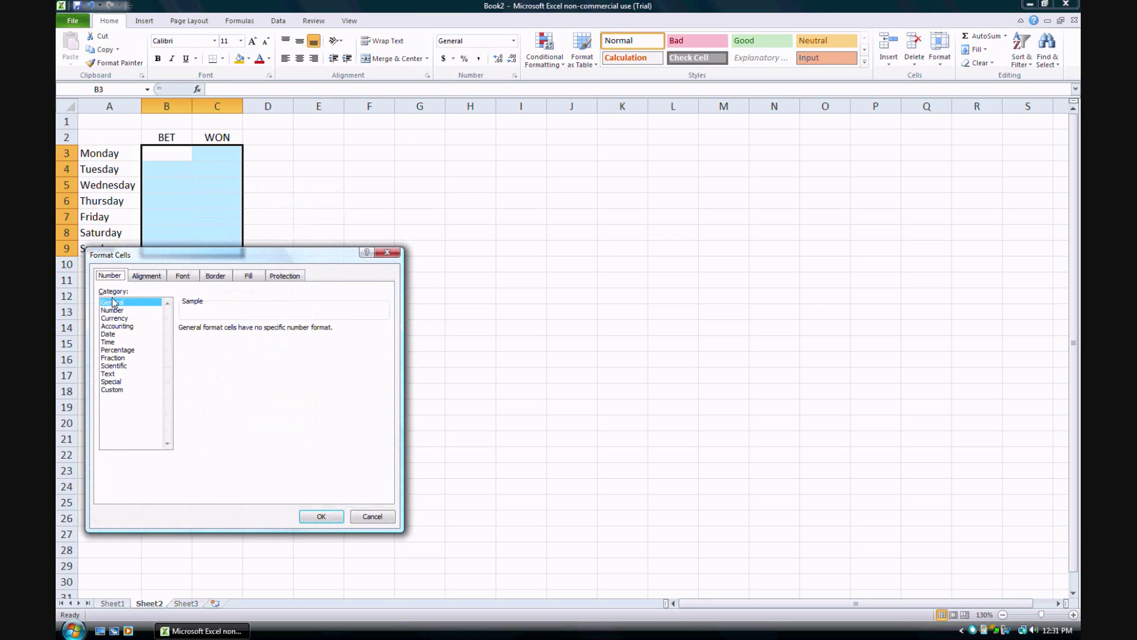
drag(217, 261, 486, 153)
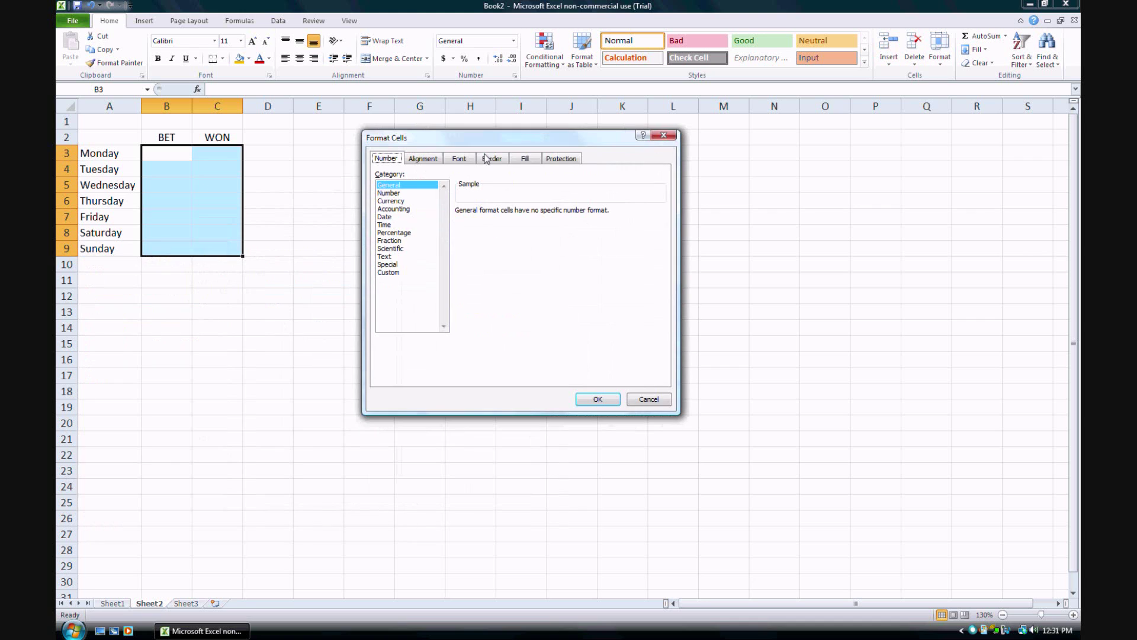
click(390, 202)
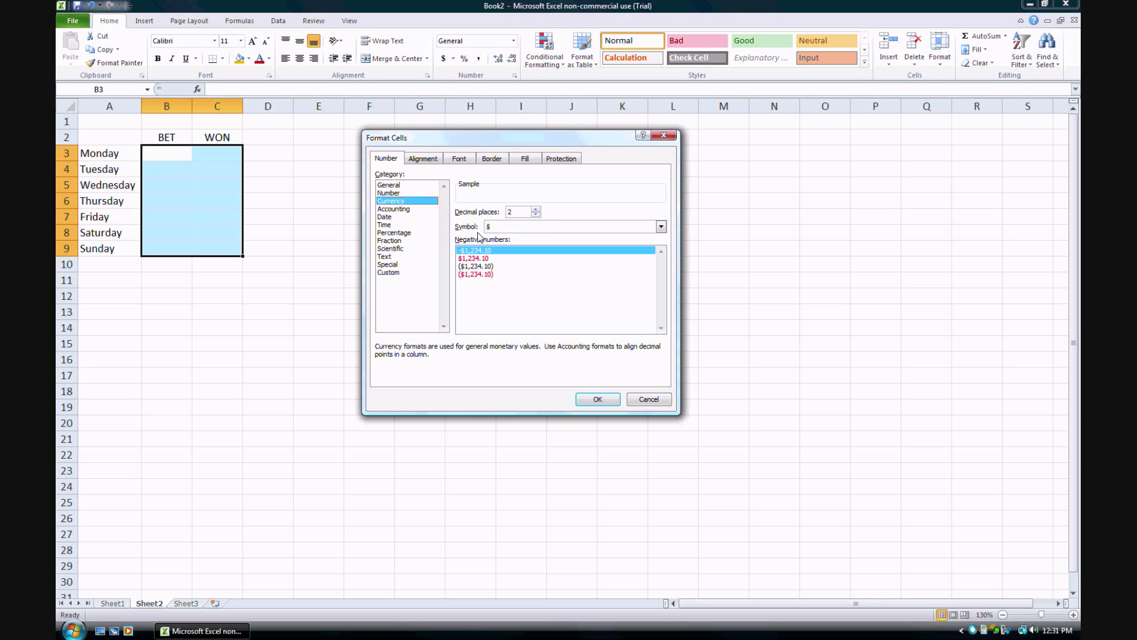
Step: Look through the available currency symbols and select the plain $ symbol
click(661, 226)
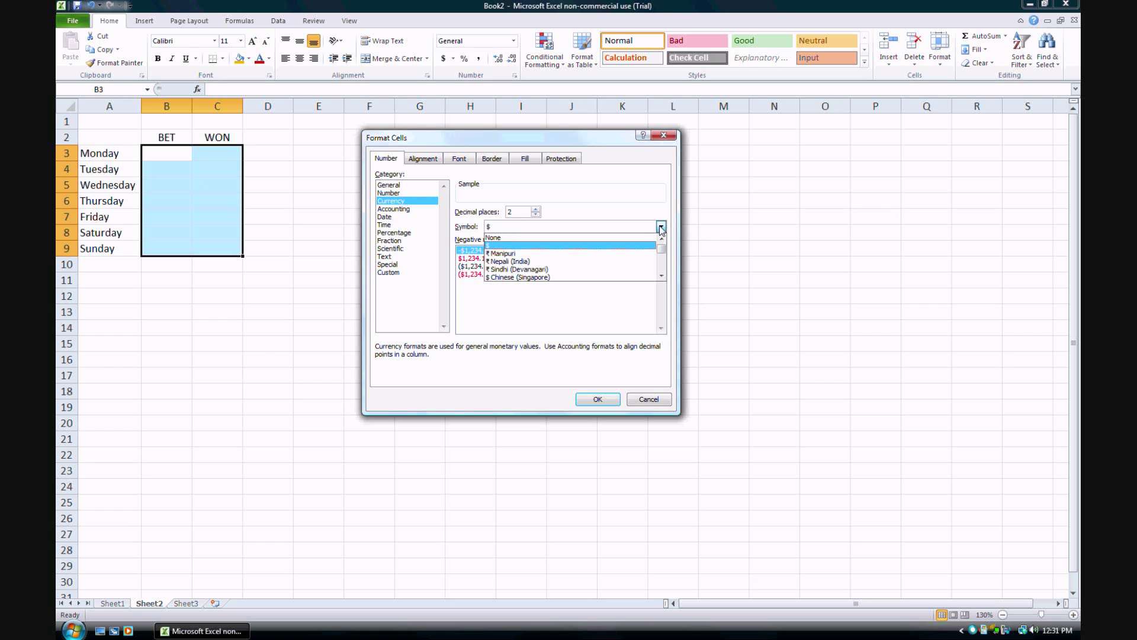
scroll(610, 275, down, 2)
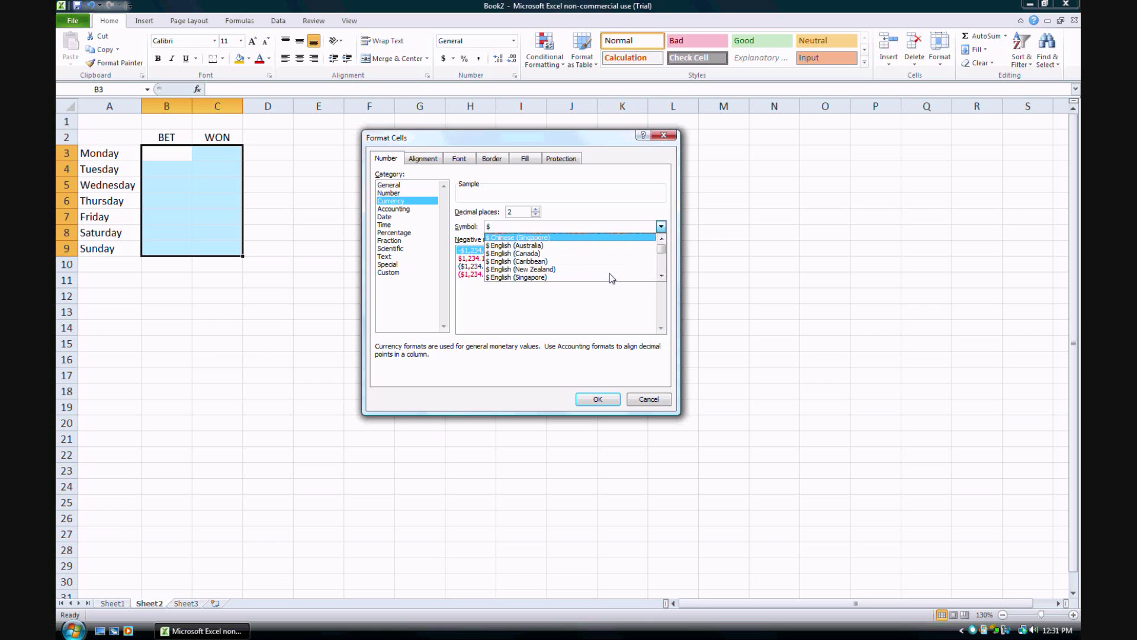
scroll(611, 278, down, 5)
scroll(610, 279, up, 5)
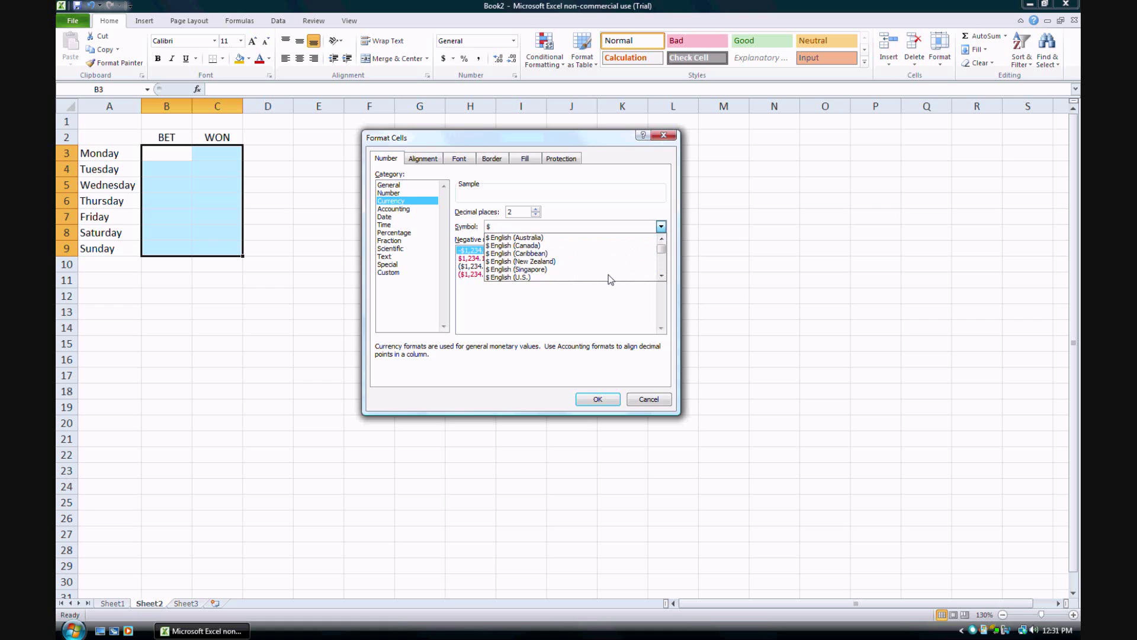
click(551, 244)
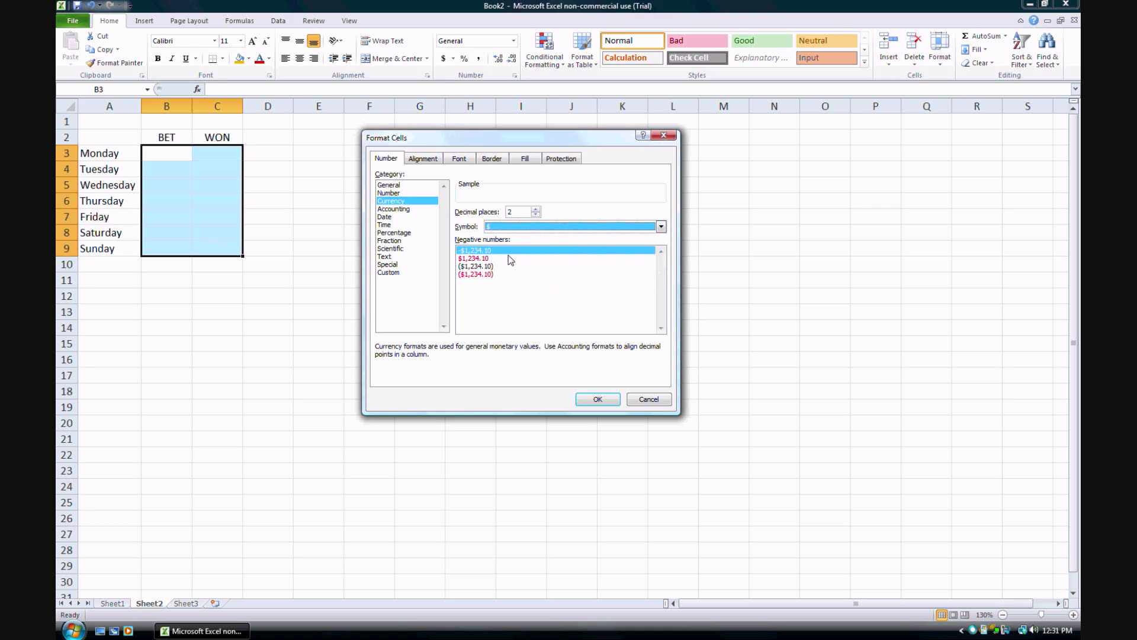
Step: Try the negative number styles, choose -$1,234.10 and apply the currency format to B3:C9
click(498, 274)
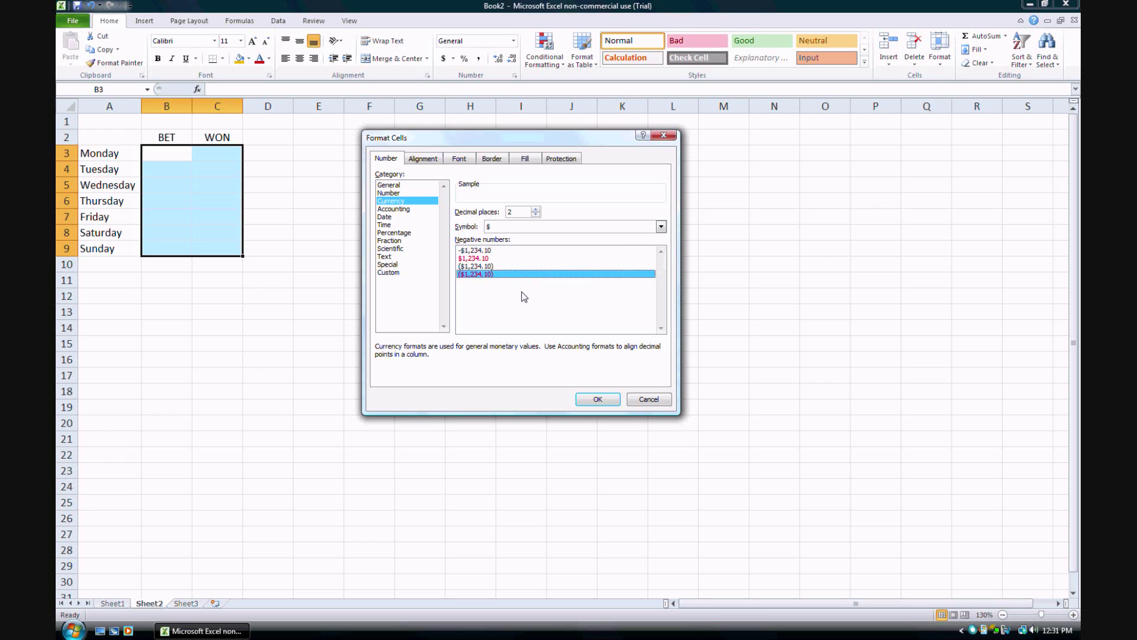
click(468, 258)
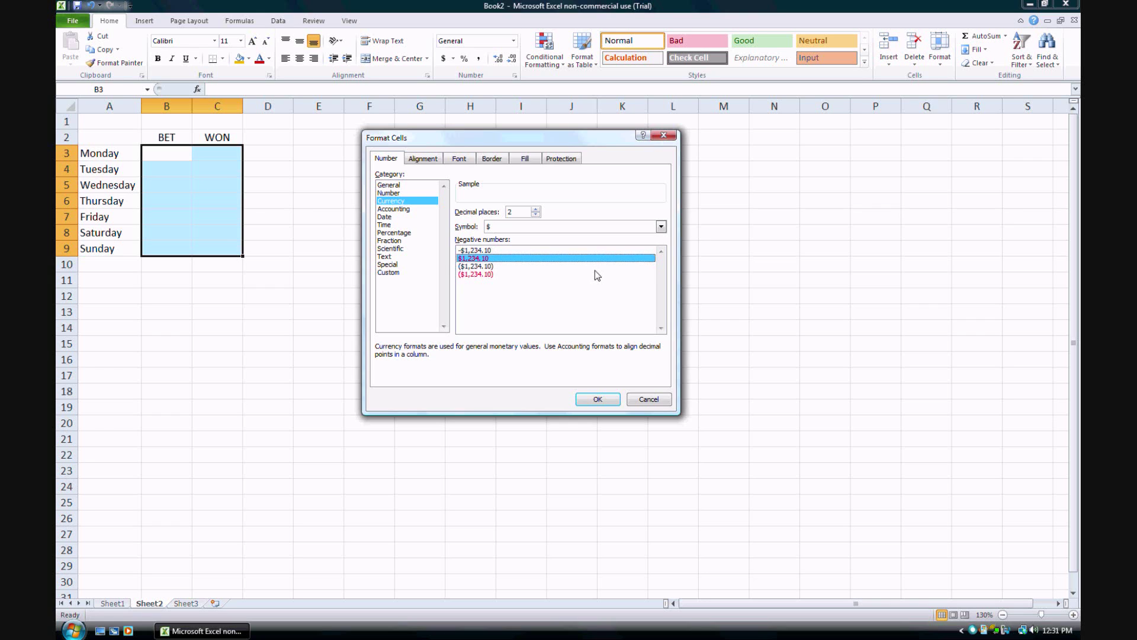
click(481, 267)
click(480, 274)
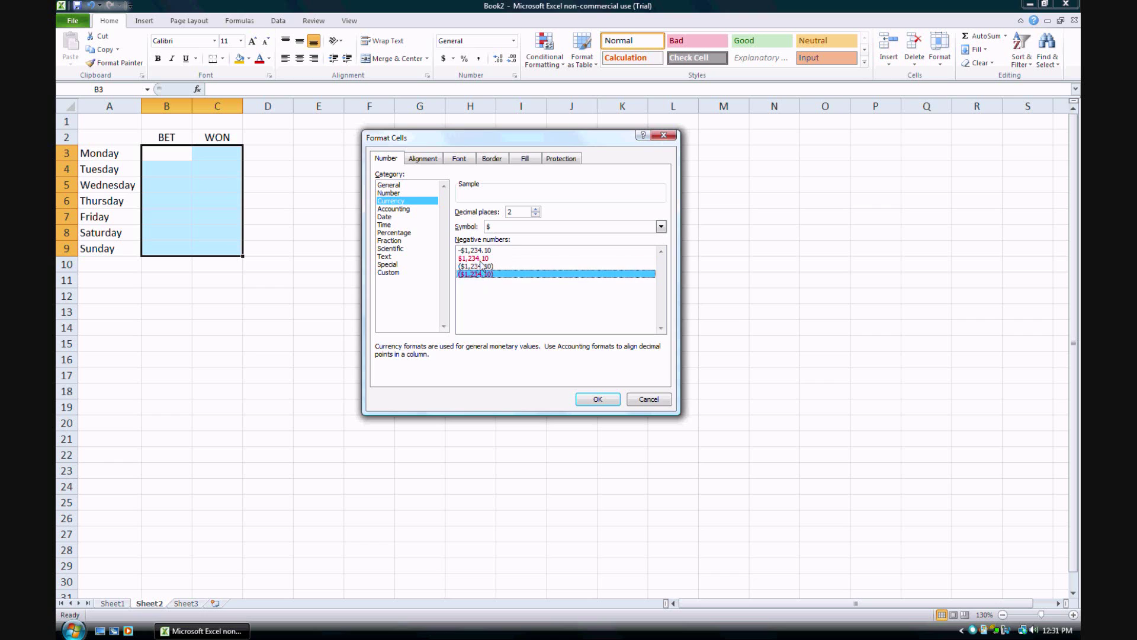
click(487, 250)
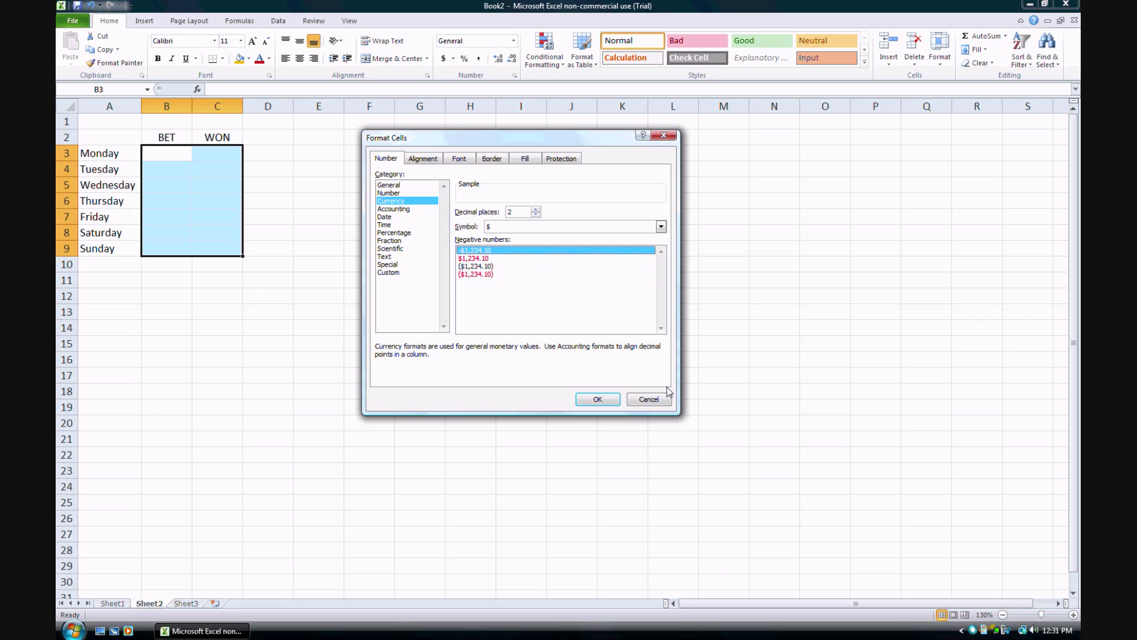
click(593, 406)
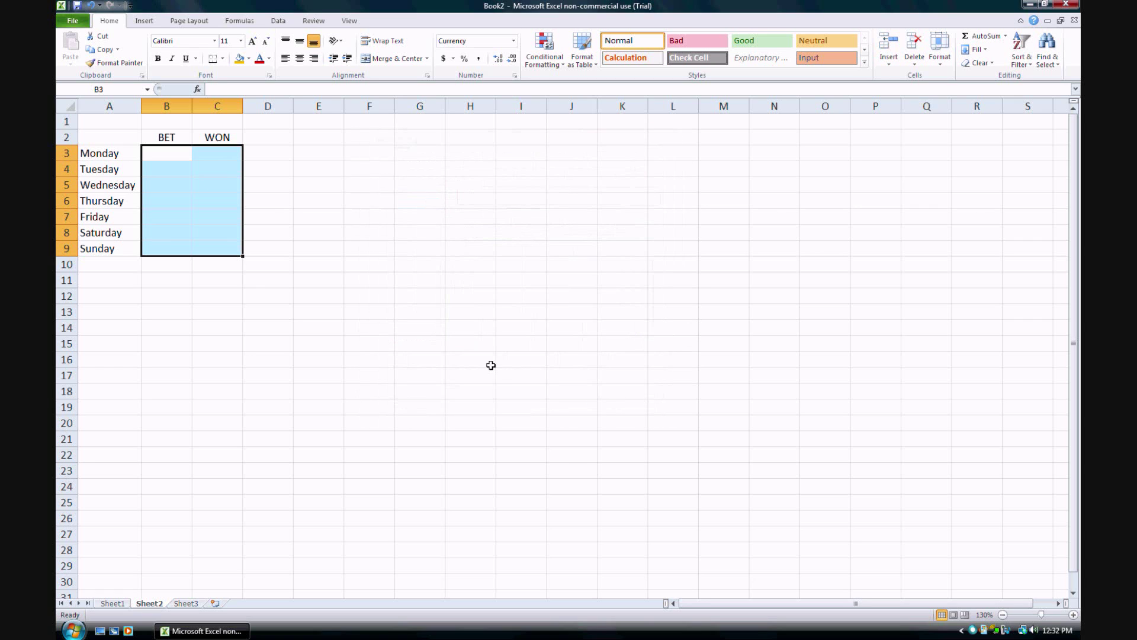
Step: Enter 12.34 as Monday's bet in cell B3 to test the currency format
click(175, 156)
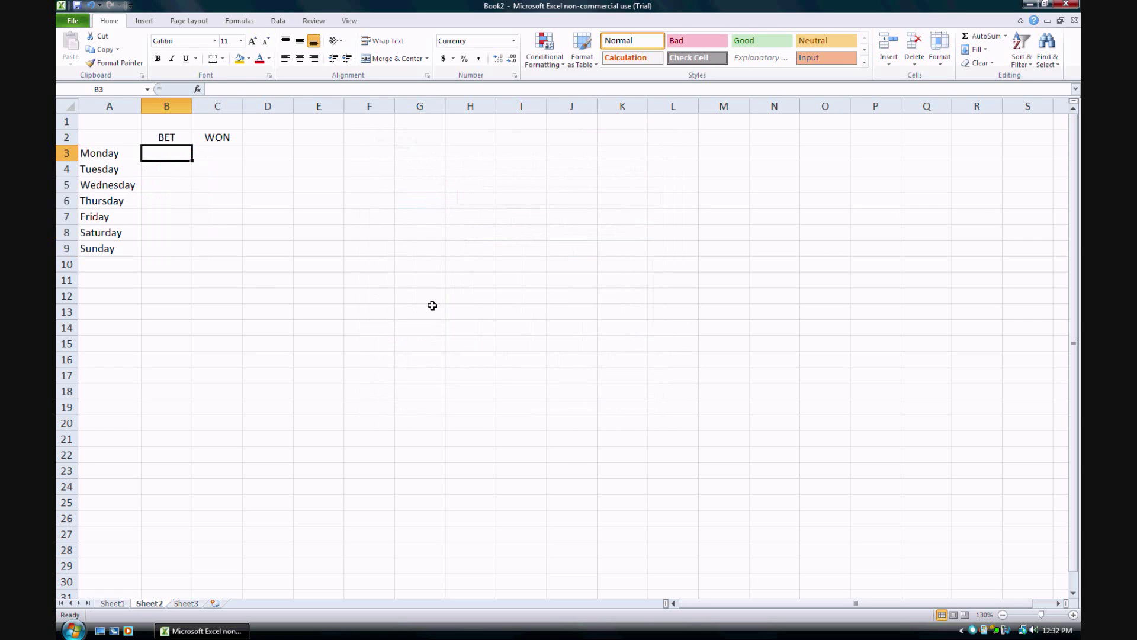
text(12.34)
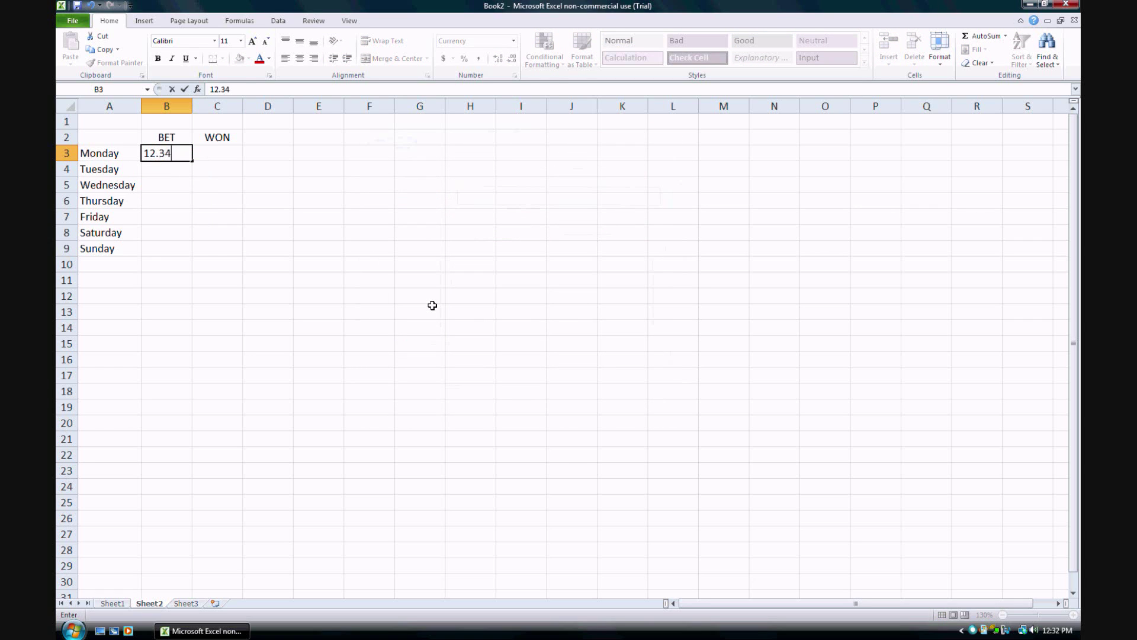
key(Return)
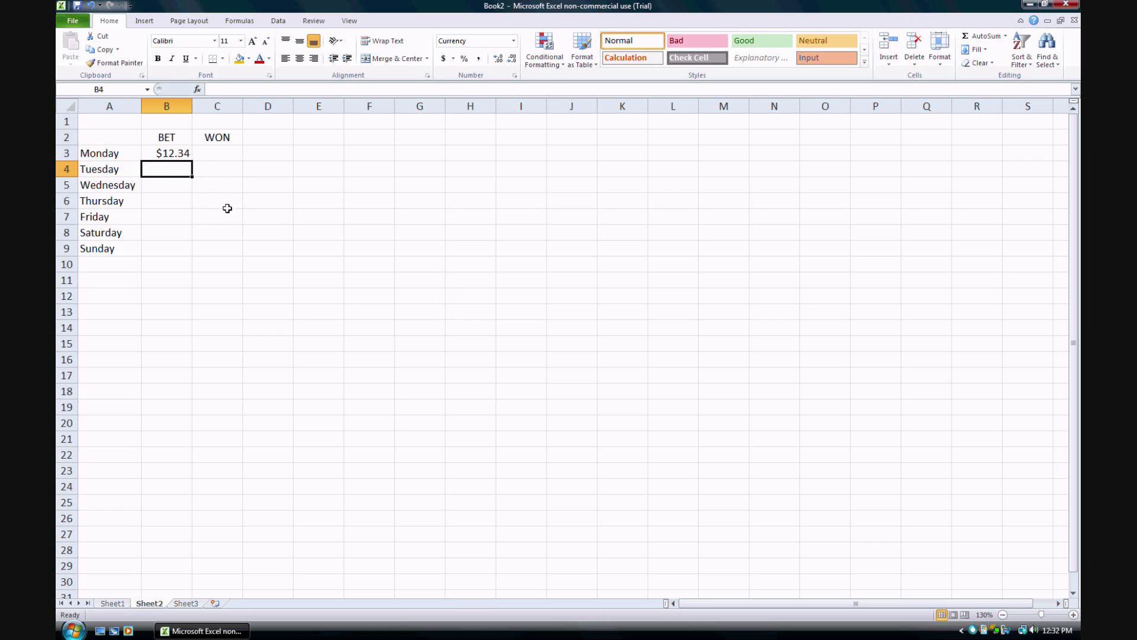
Step: Set Monday's bet in cell B3 to 10
click(177, 160)
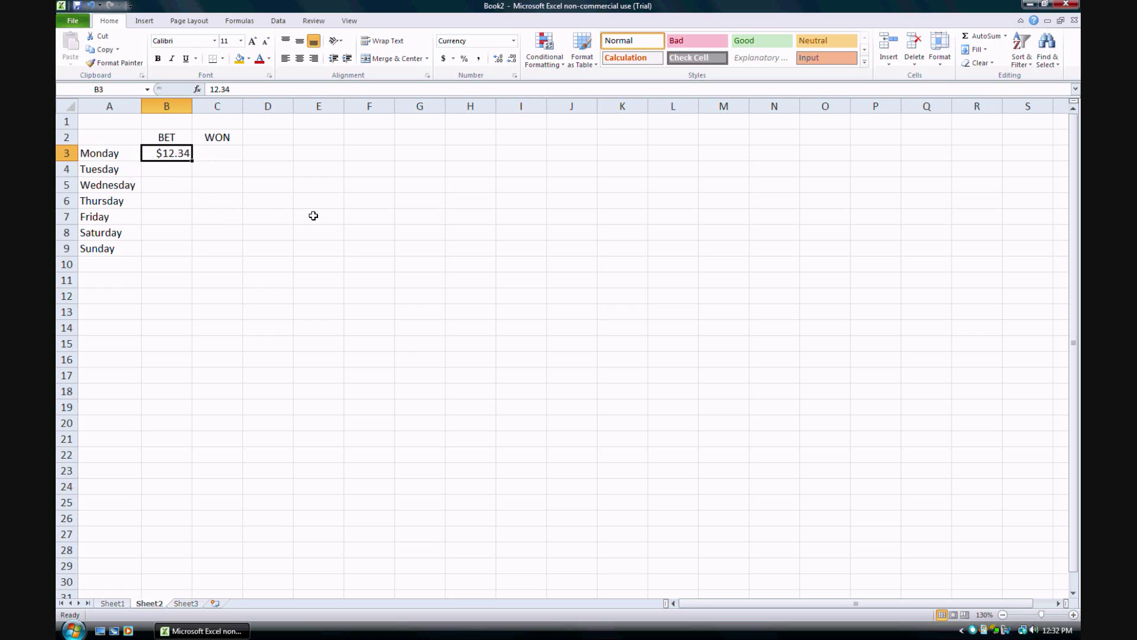
text(10)
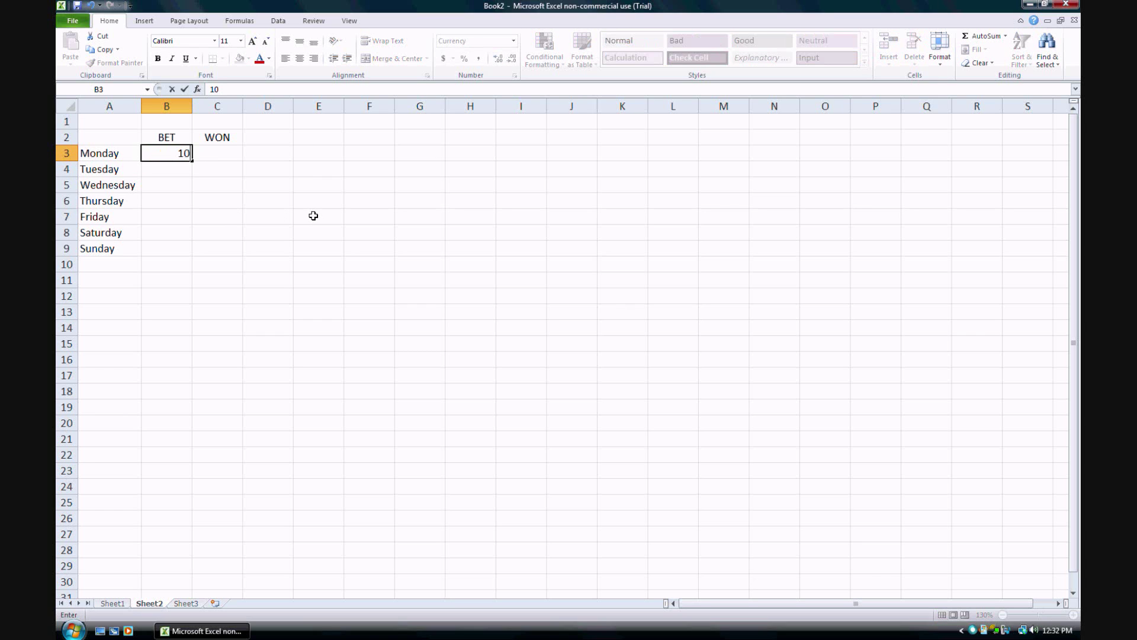
key(Tab)
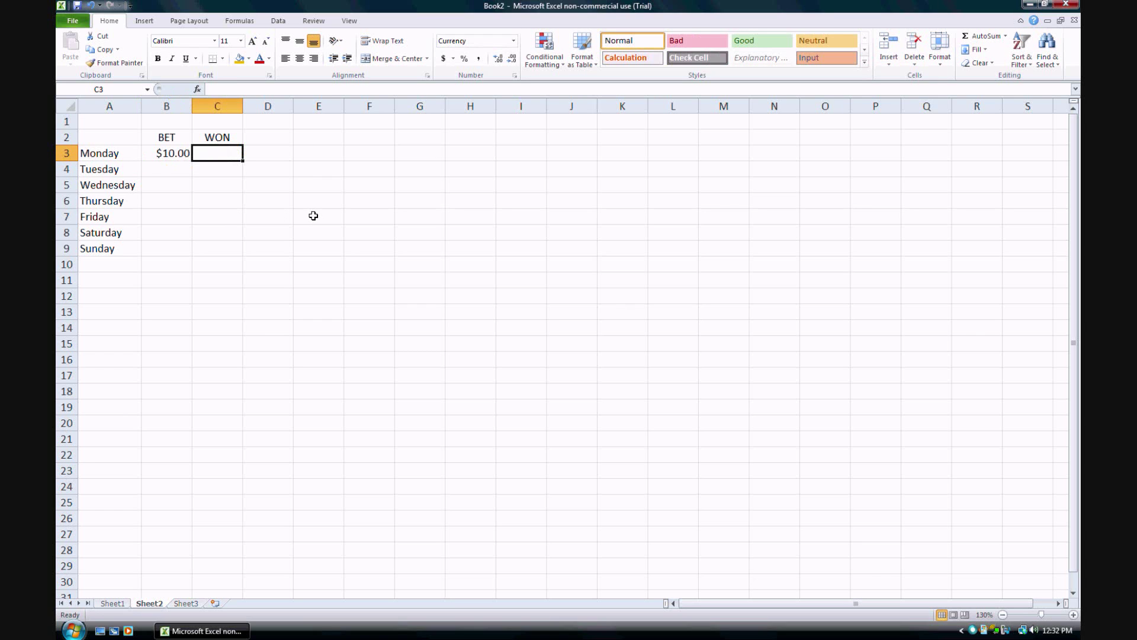
Step: Enter 2 as Monday's winnings in C3, and fill Tuesday's row with a bet of 15 and winnings of 7
text(2)
key(Return)
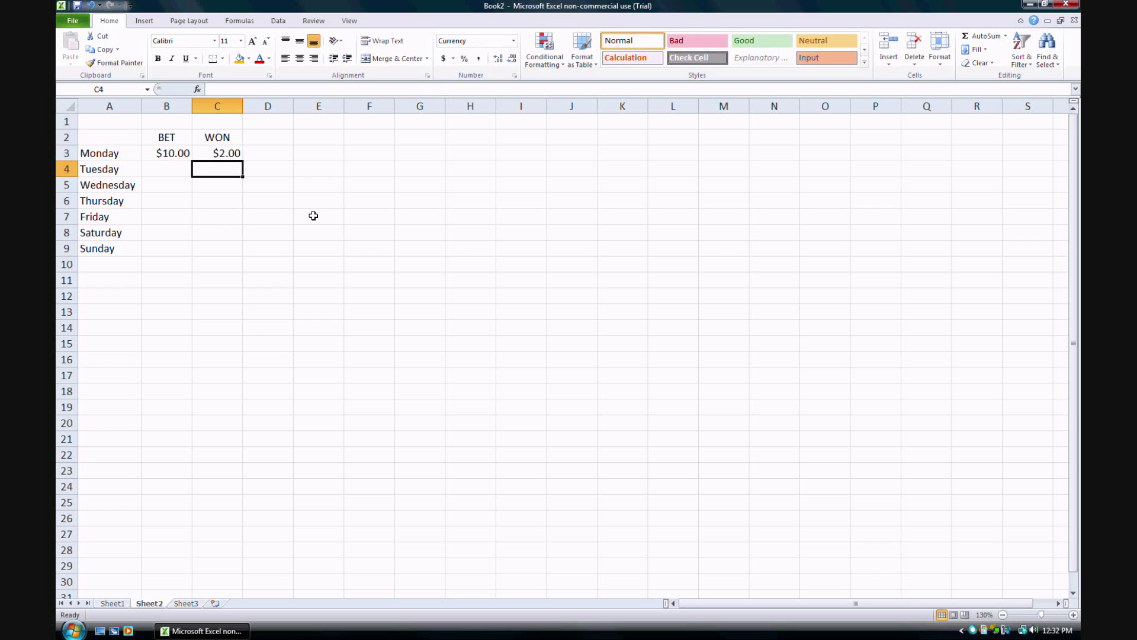
click(178, 167)
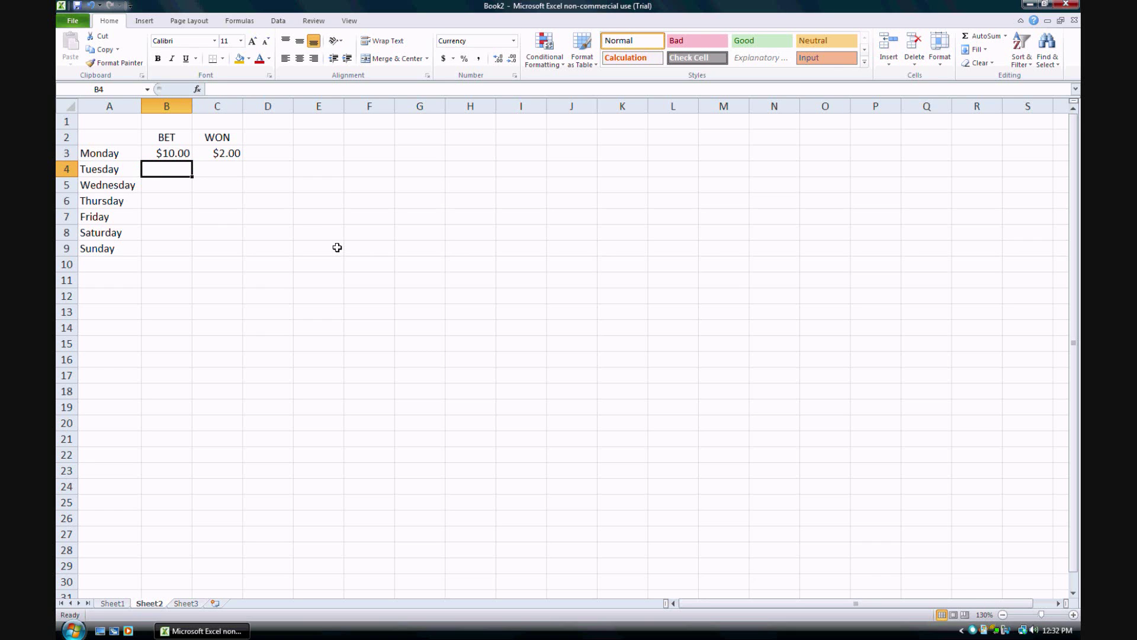
text(15)
key(Tab)
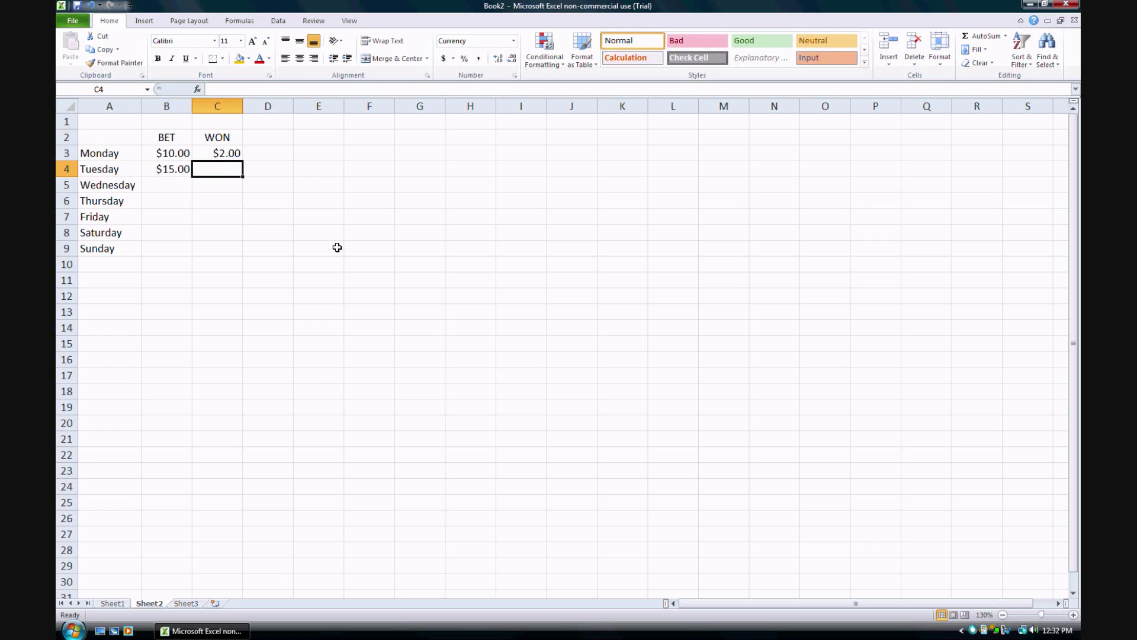
text(7)
key(Return)
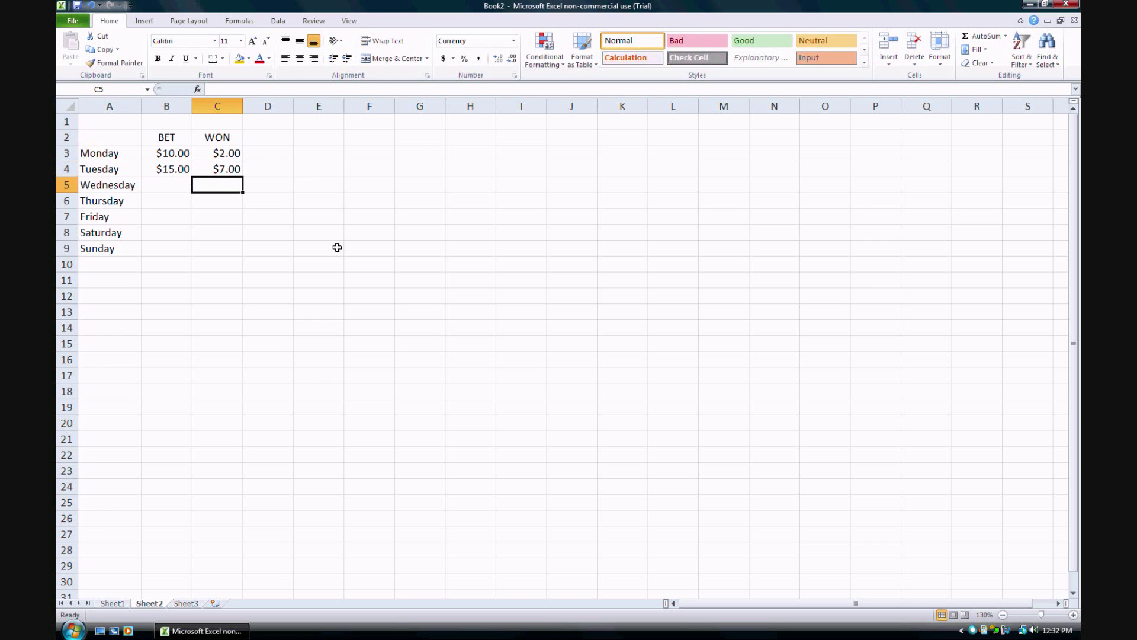
Step: Fill Wednesday's row with a bet of 10 in B5 and winnings of 15 in C5
key(Left)
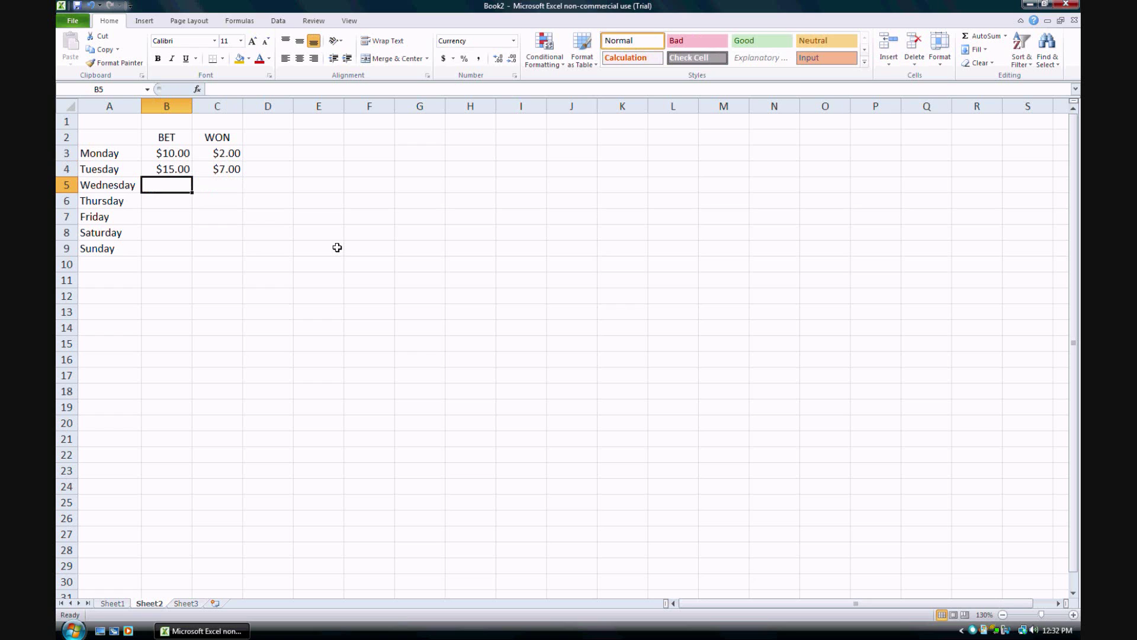
text(10)
key(Tab)
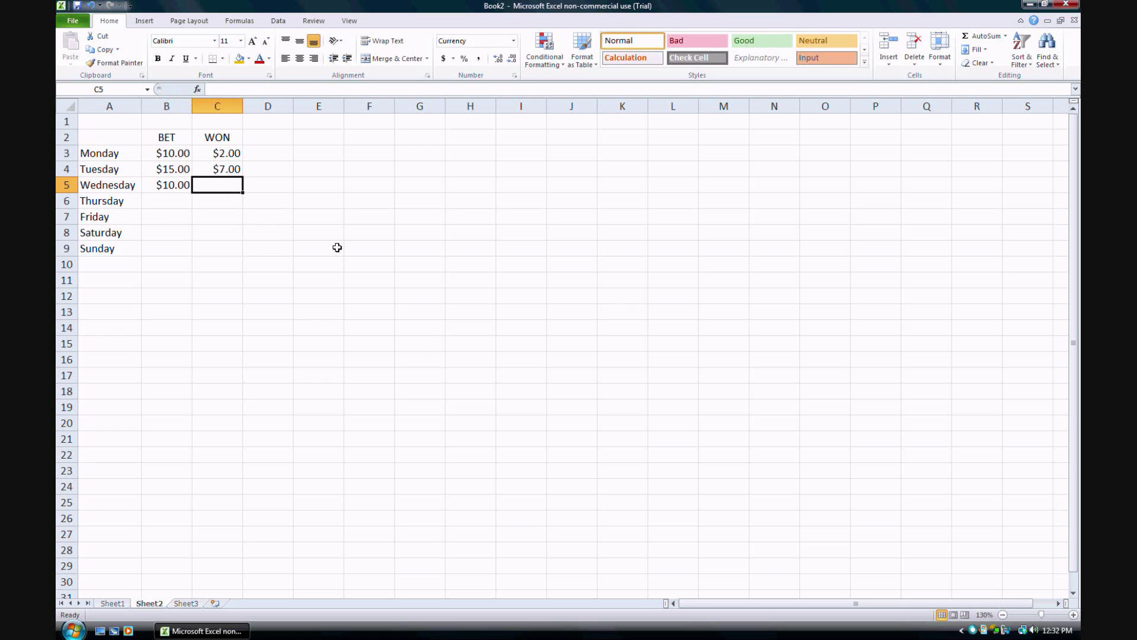
text(15)
key(Return)
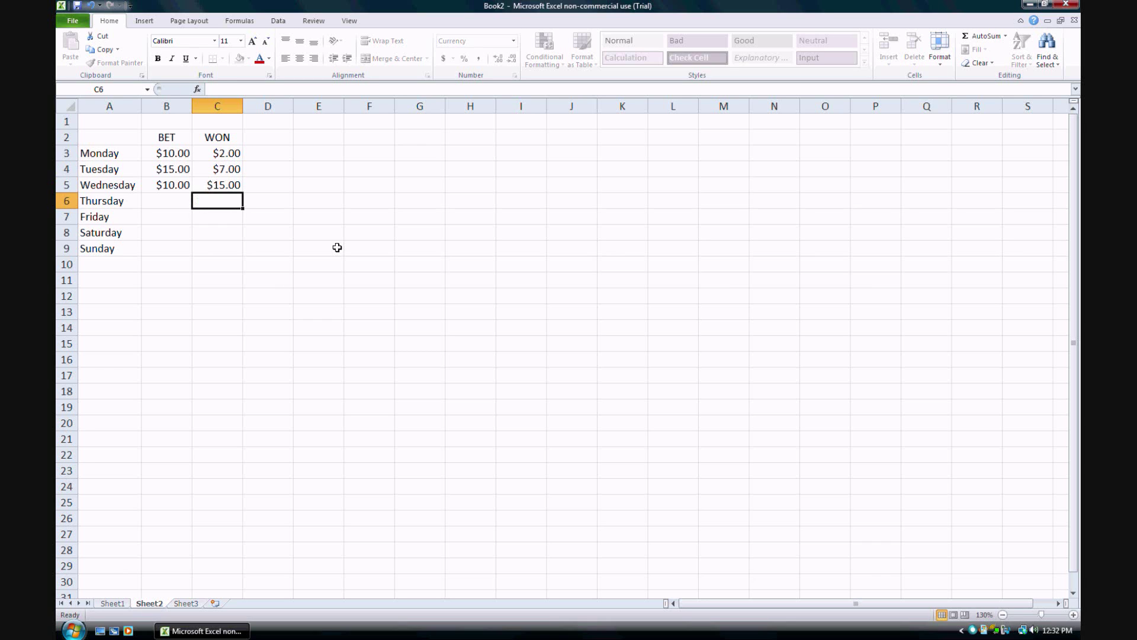
Step: Fill Thursday's row with a bet of 5 in B6 and winnings of 3 in C6
right_click(335, 245)
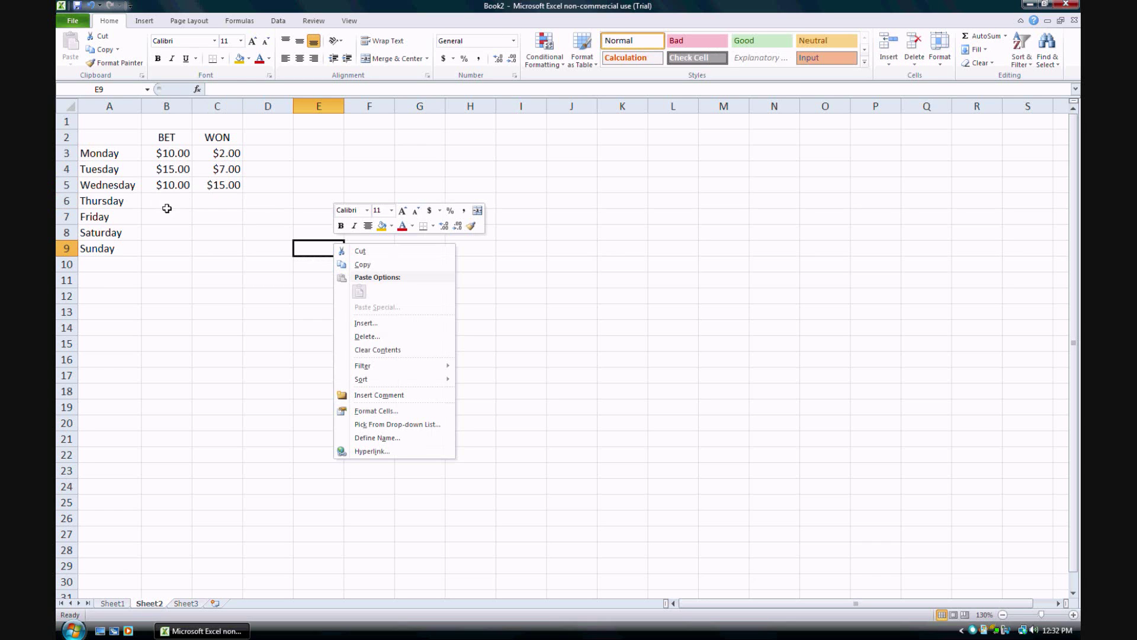
click(167, 208)
click(172, 203)
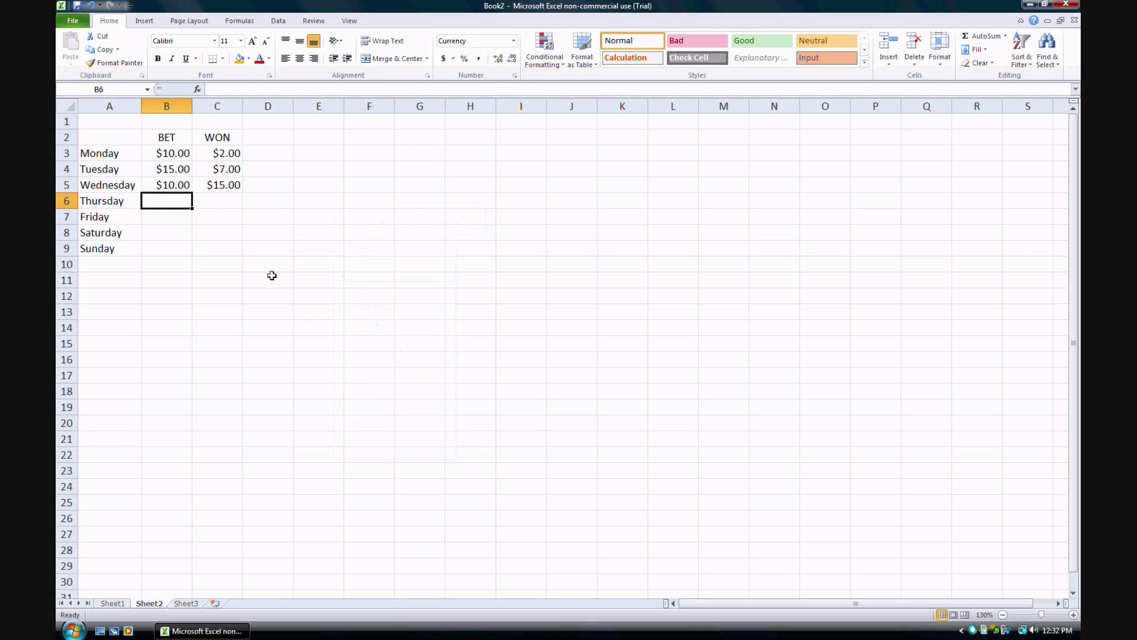
text(5)
key(Tab)
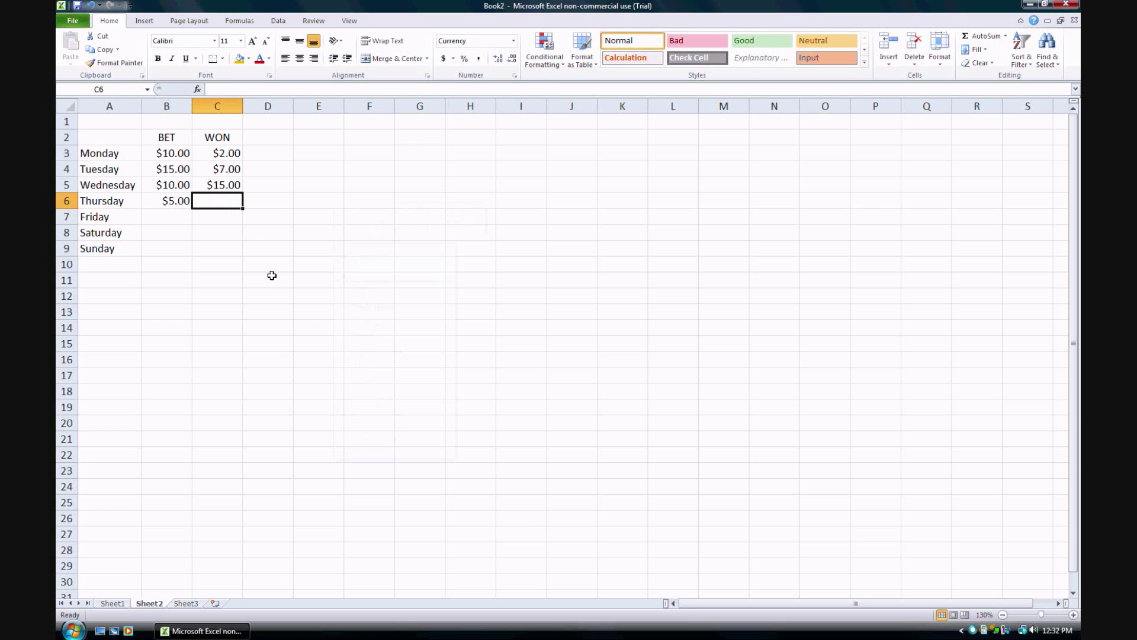
text(3)
key(Return)
Step: Fill Friday's row with a bet of 20 in B7 and winnings of 5 in C7
click(172, 215)
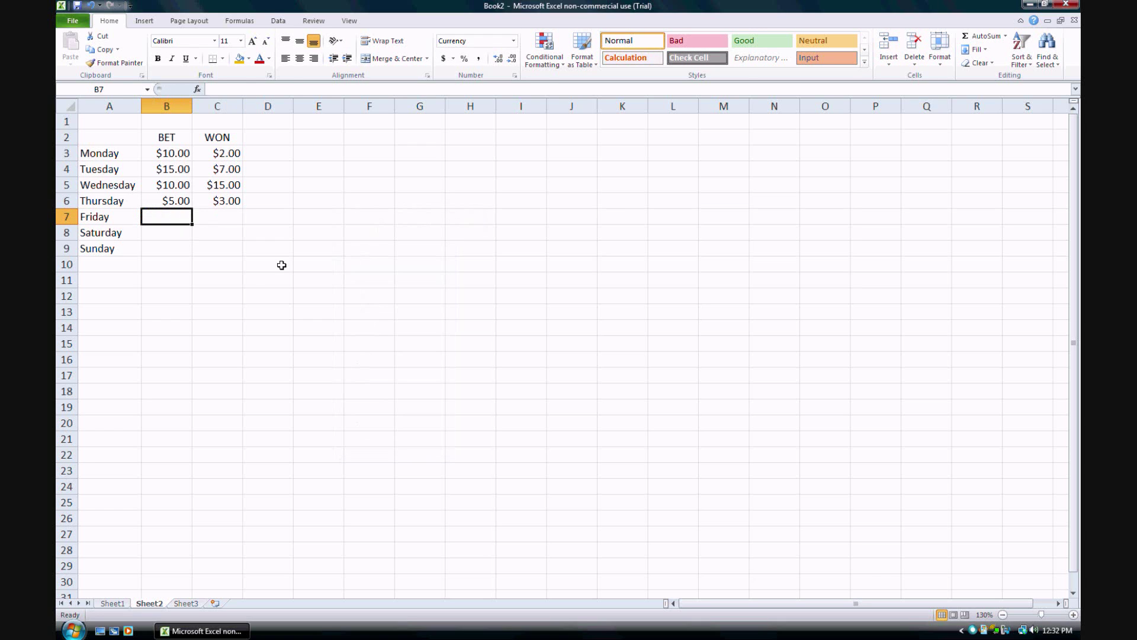
text(20)
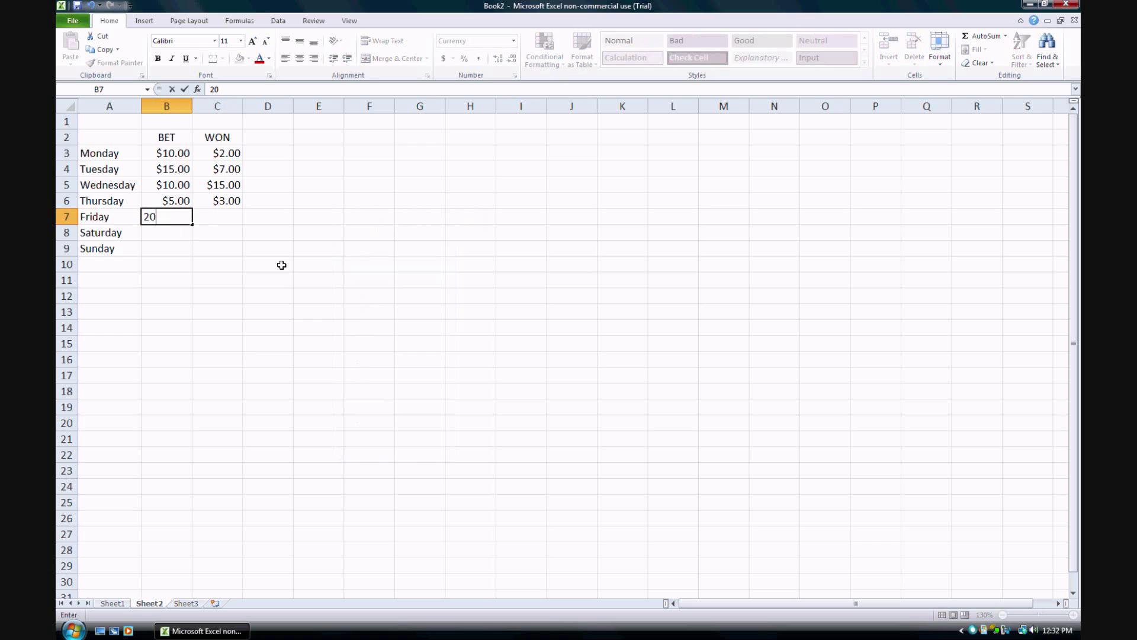
key(Return)
click(234, 221)
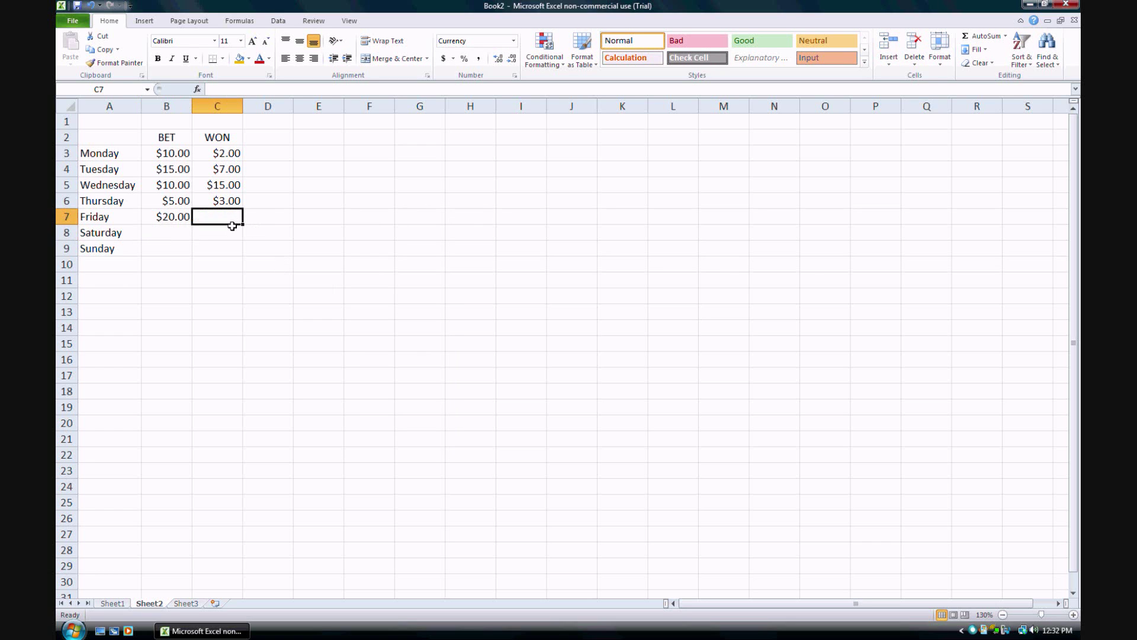
text(5)
key(Return)
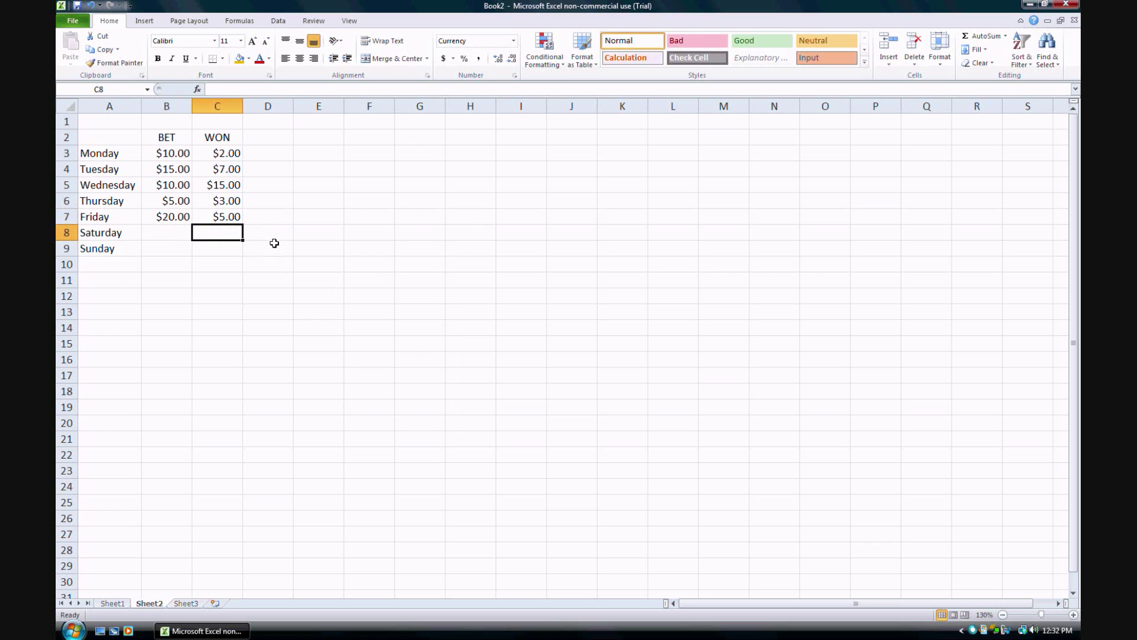
Step: Fill Saturday's row with a bet of 12 in B8 and winnings of 20 in C8
click(158, 236)
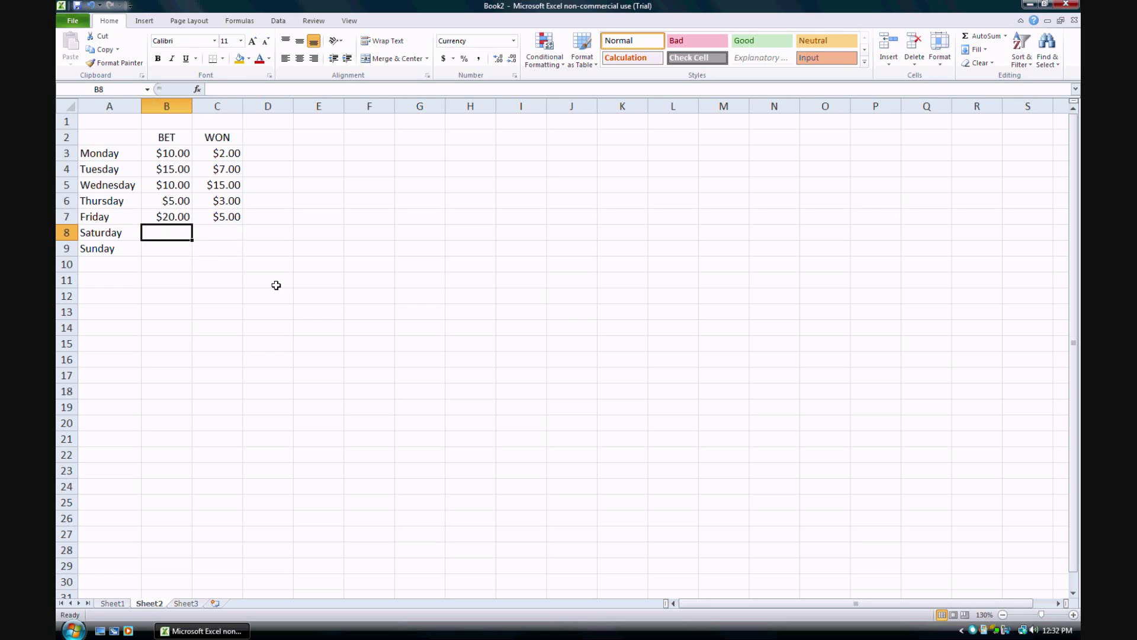
text(12)
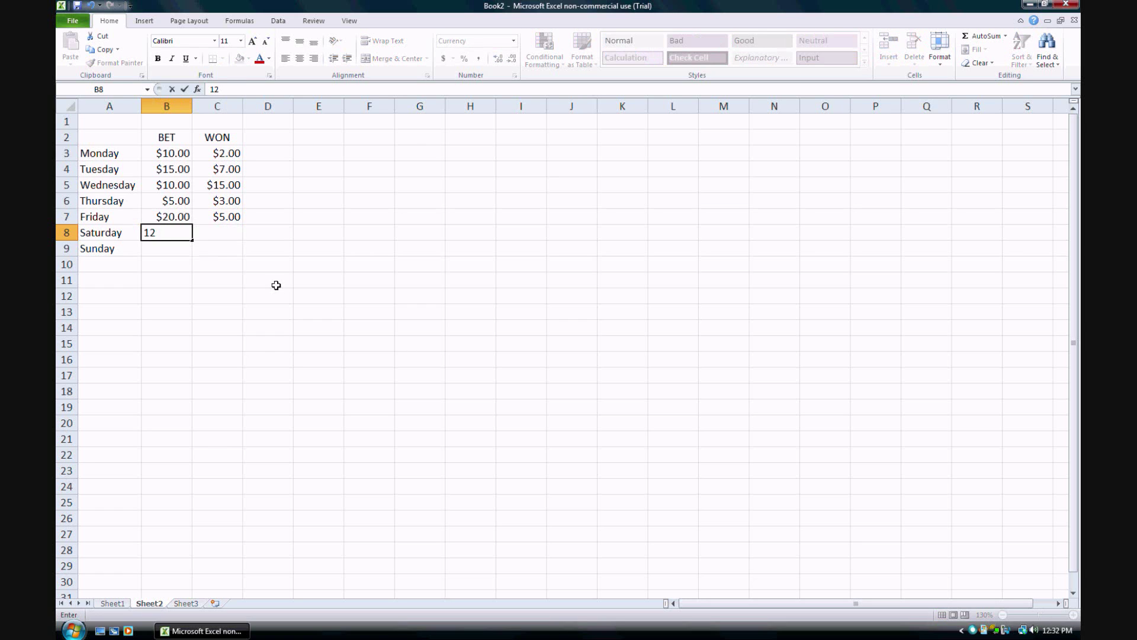
key(Tab)
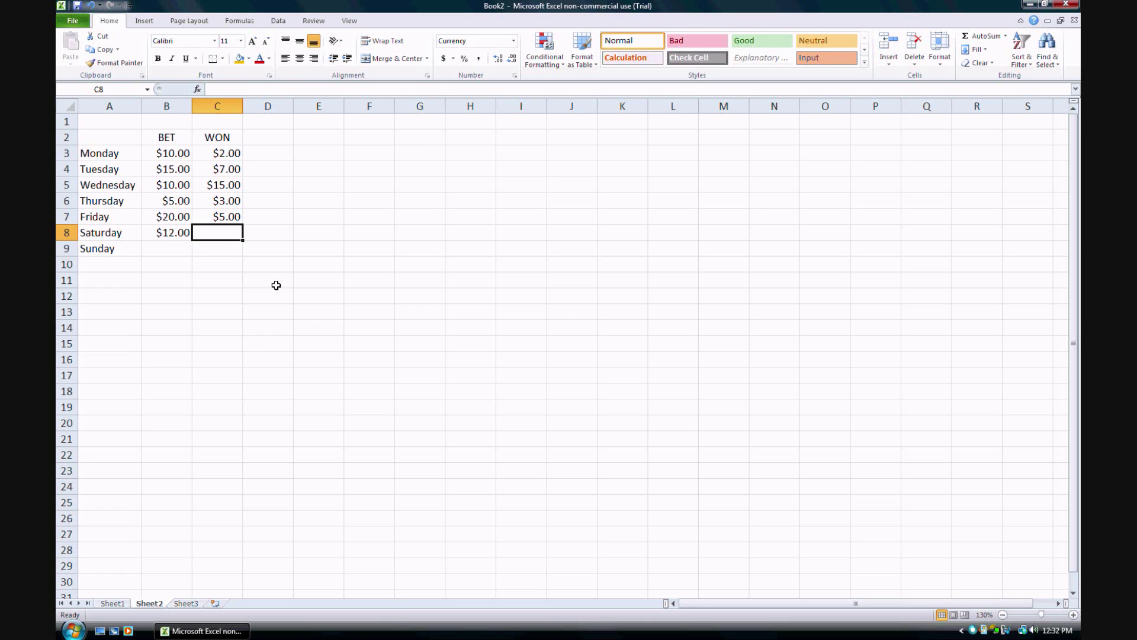
text(20)
key(Return)
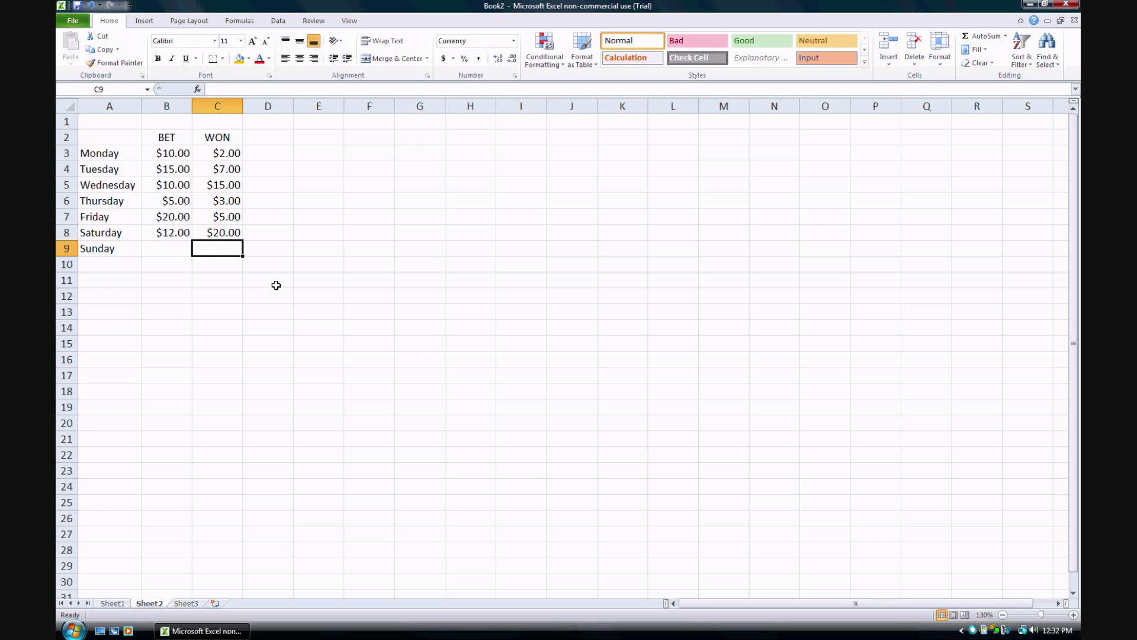
Step: Fill Sunday's row with a bet of 5 in B9 and winnings of 10 in C9
click(173, 255)
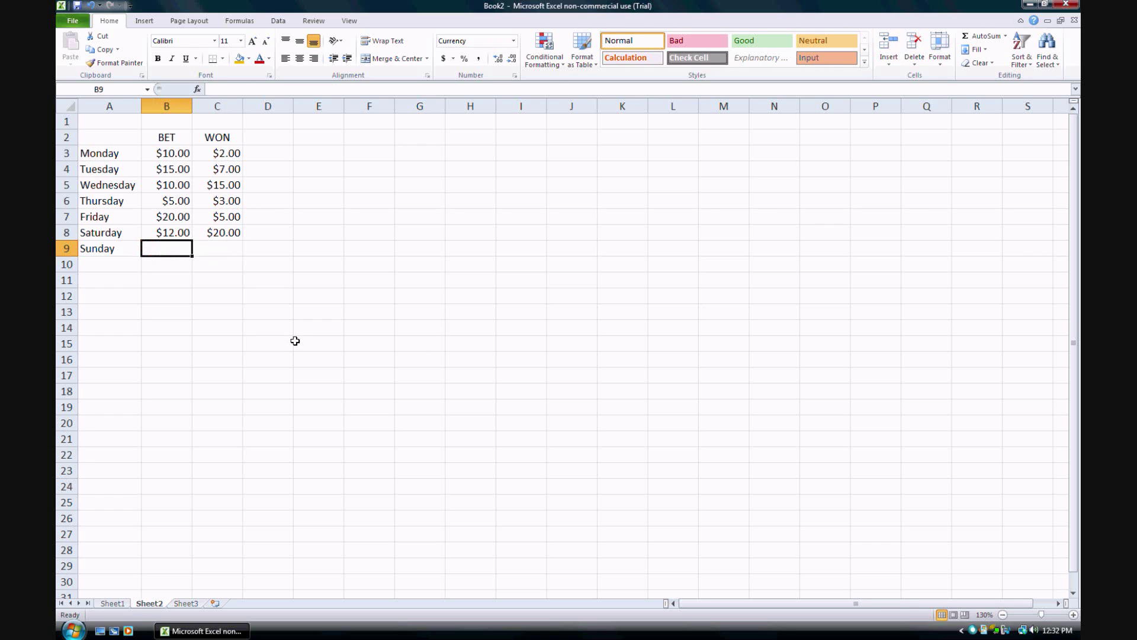
text(5)
key(Tab)
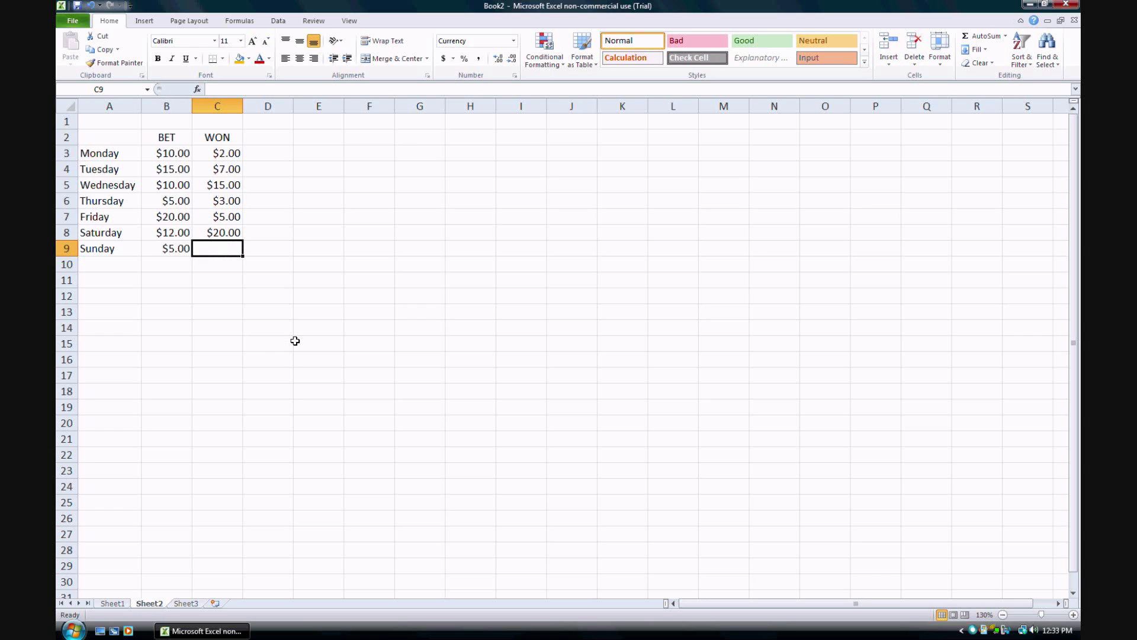
text(10)
key(Return)
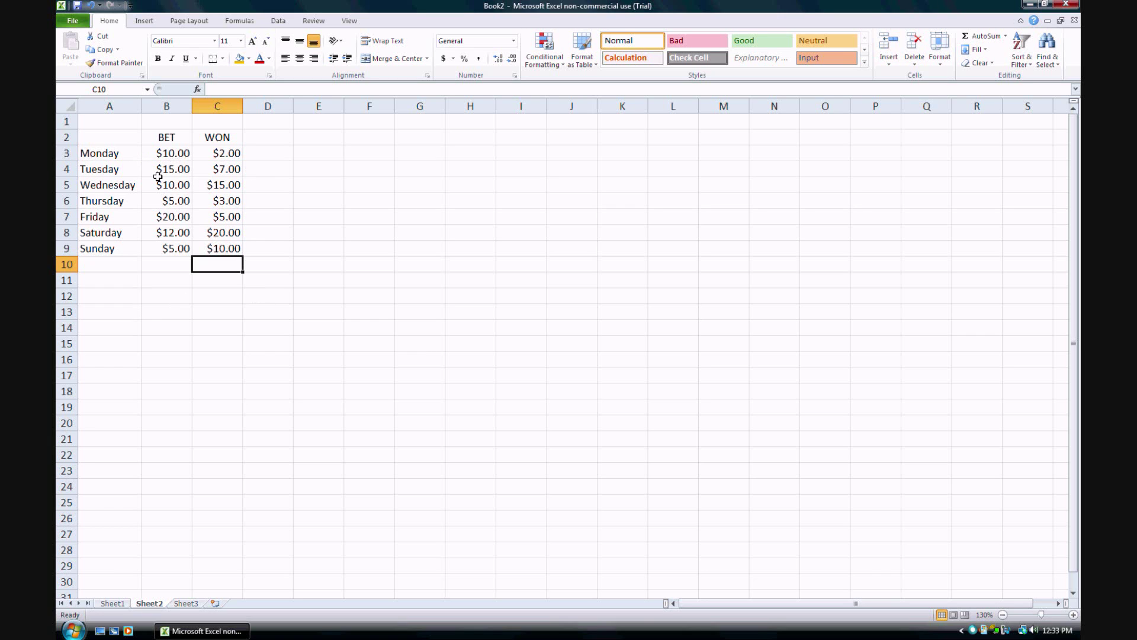
drag(122, 159, 112, 256)
click(125, 280)
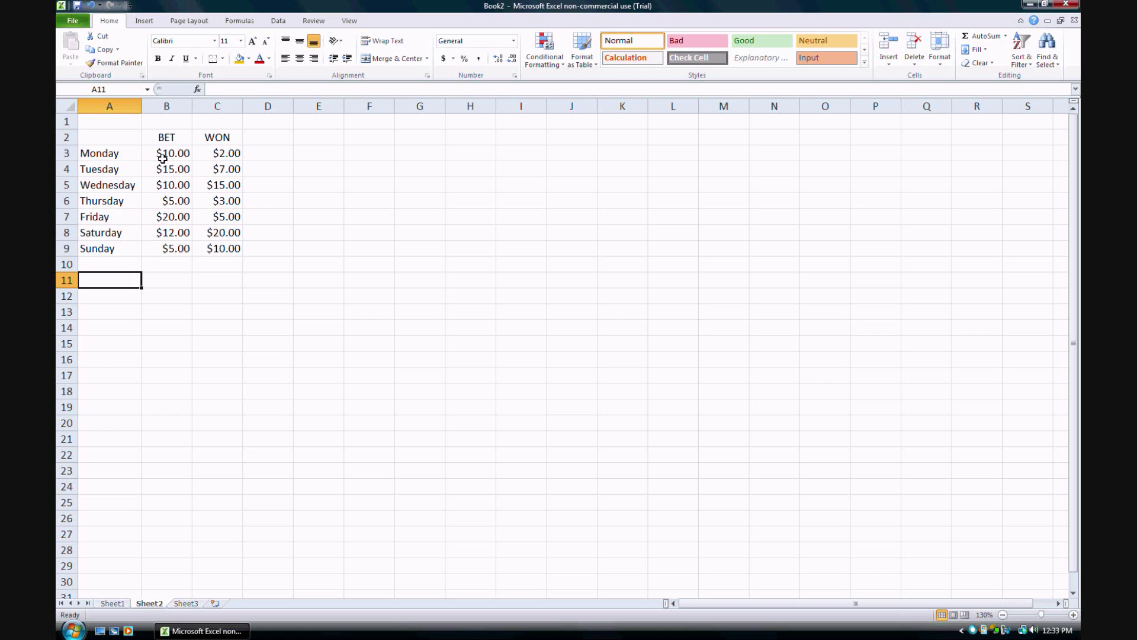
click(280, 157)
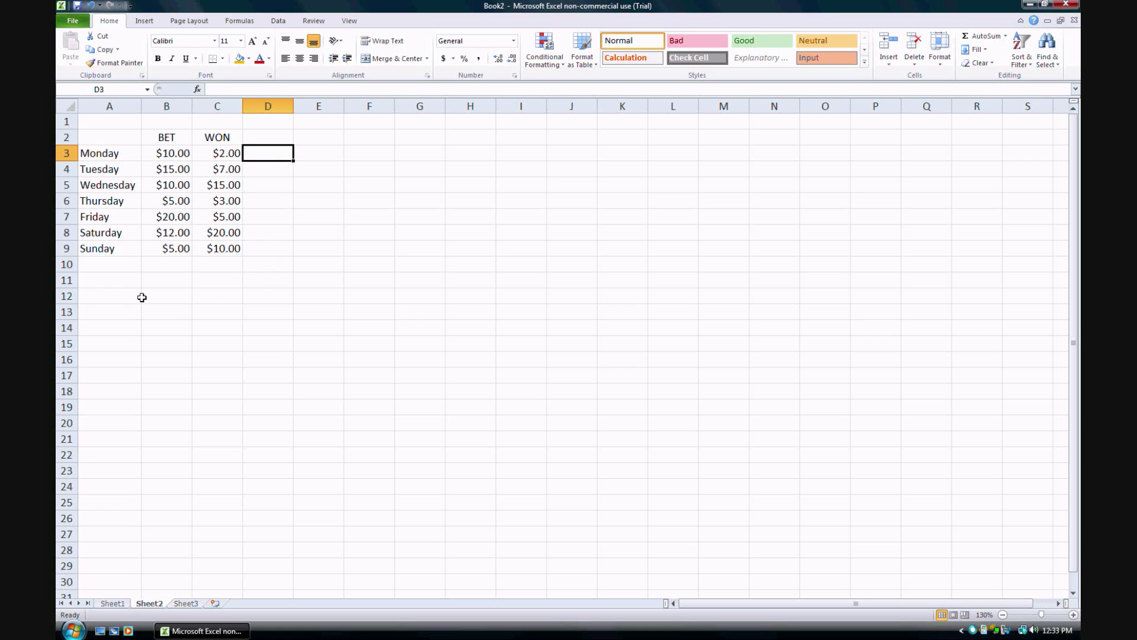
Step: Add the heading PROFIT in cell D2 beside WON and center it
click(277, 142)
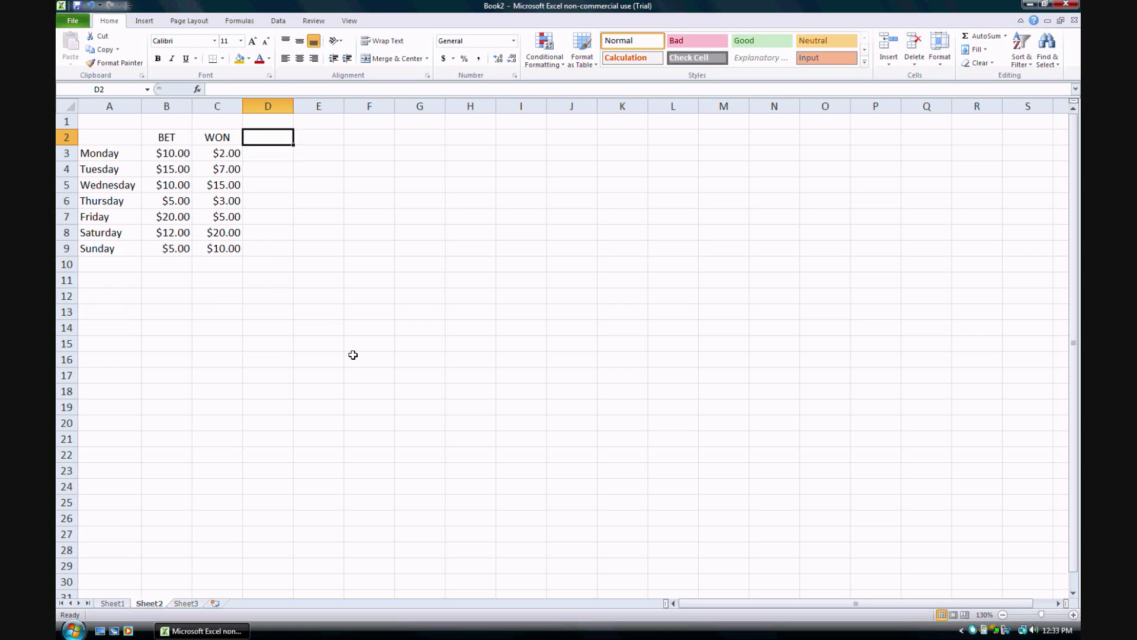
text(PROFIT)
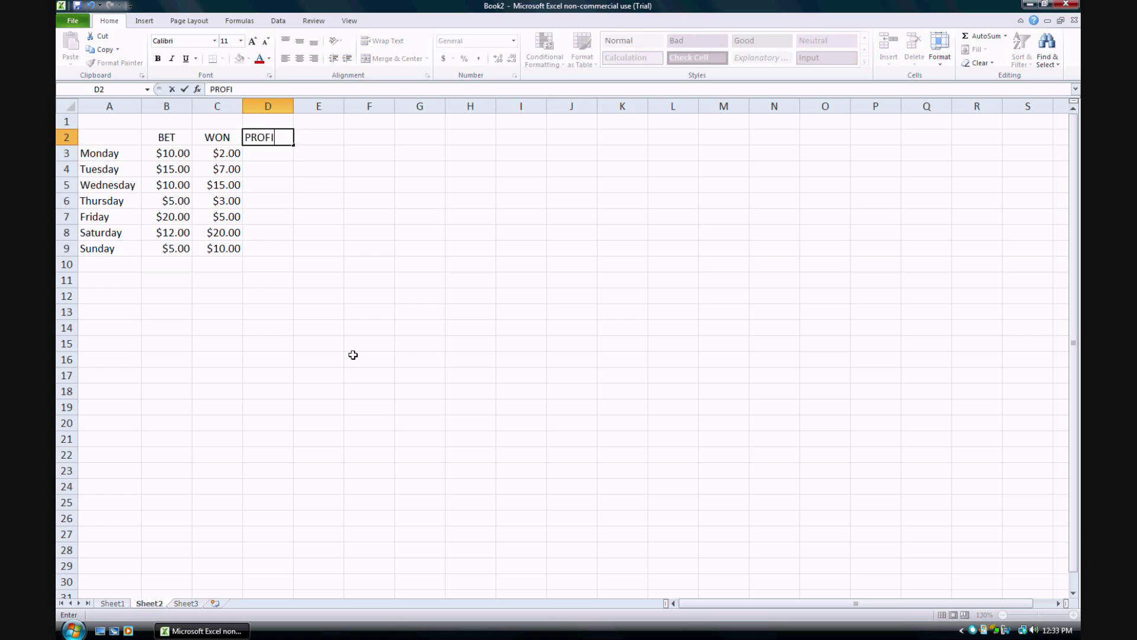
key(Return)
click(265, 137)
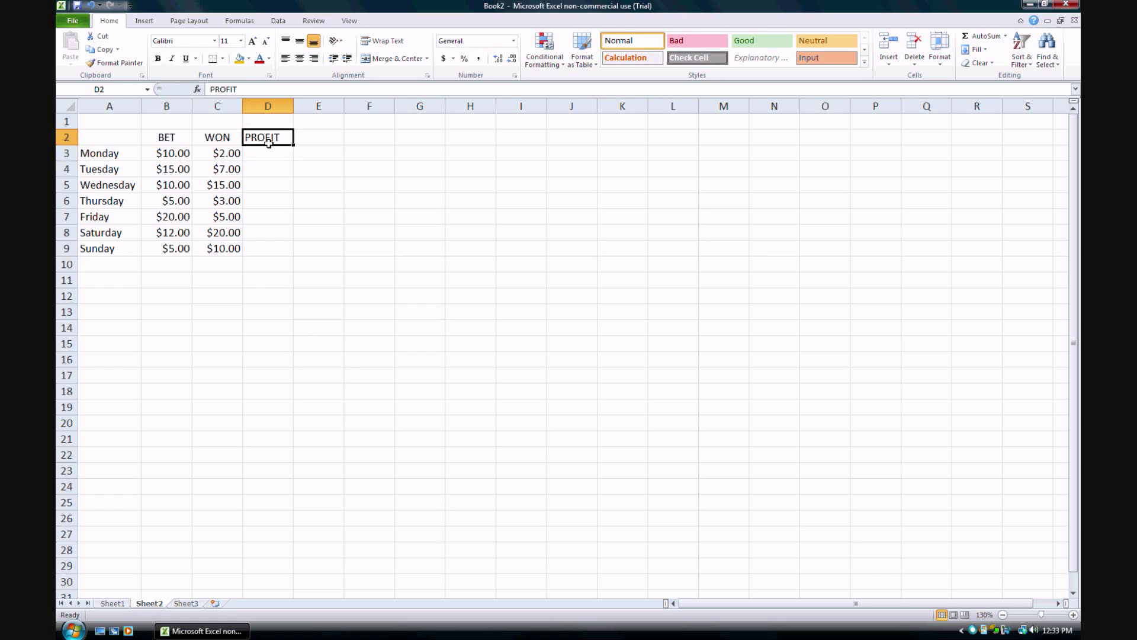
click(299, 58)
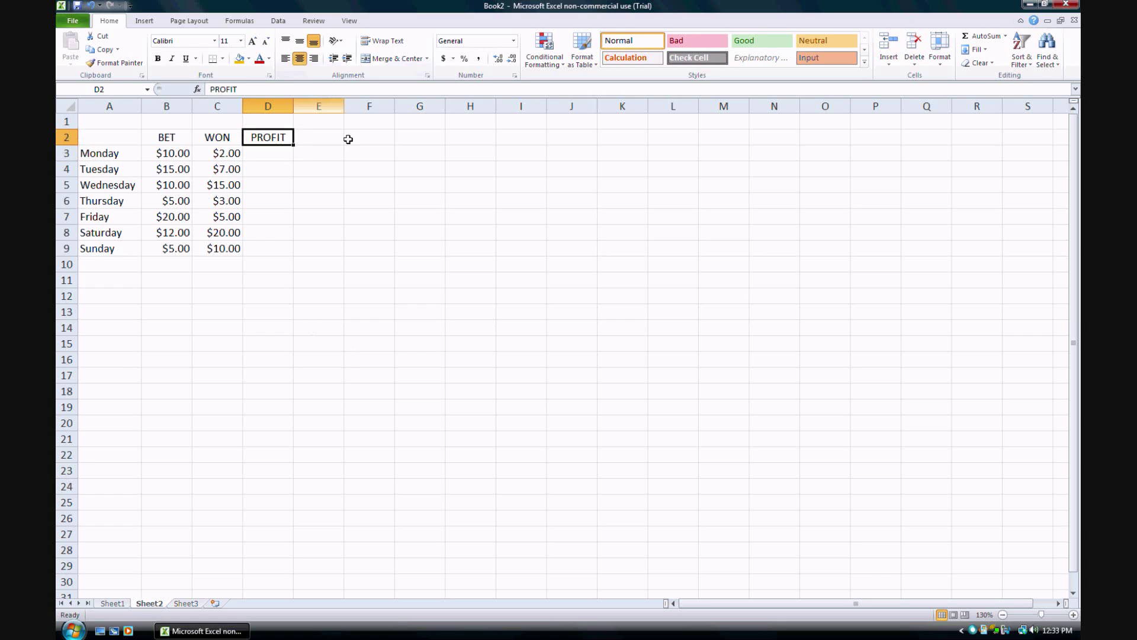
click(277, 155)
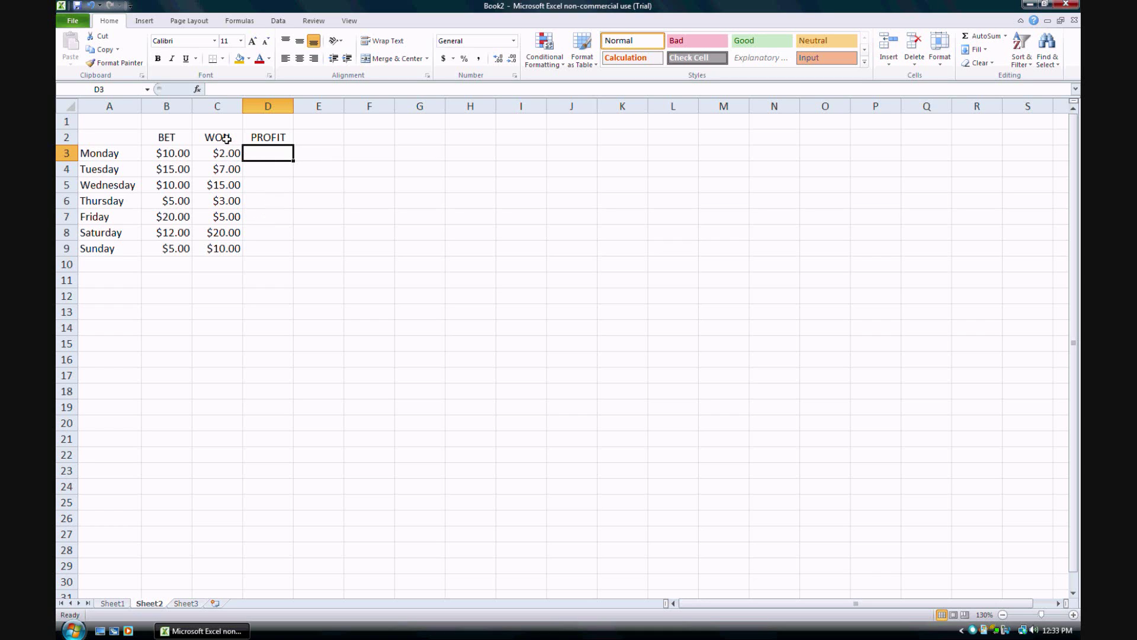
drag(226, 139, 178, 157)
click(176, 141)
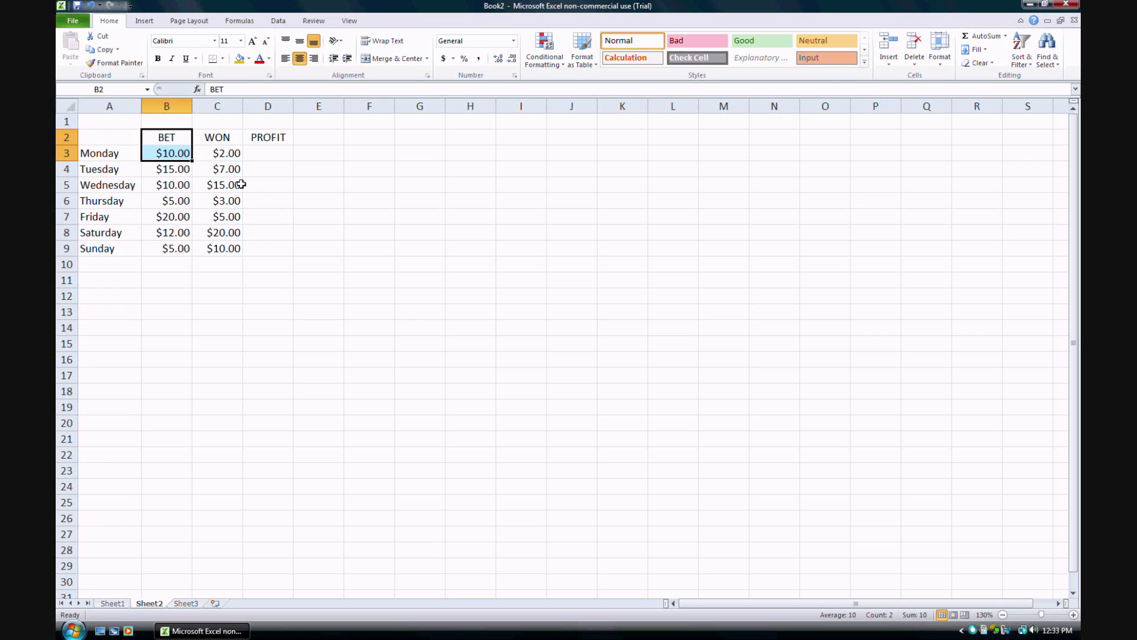
click(184, 155)
click(224, 160)
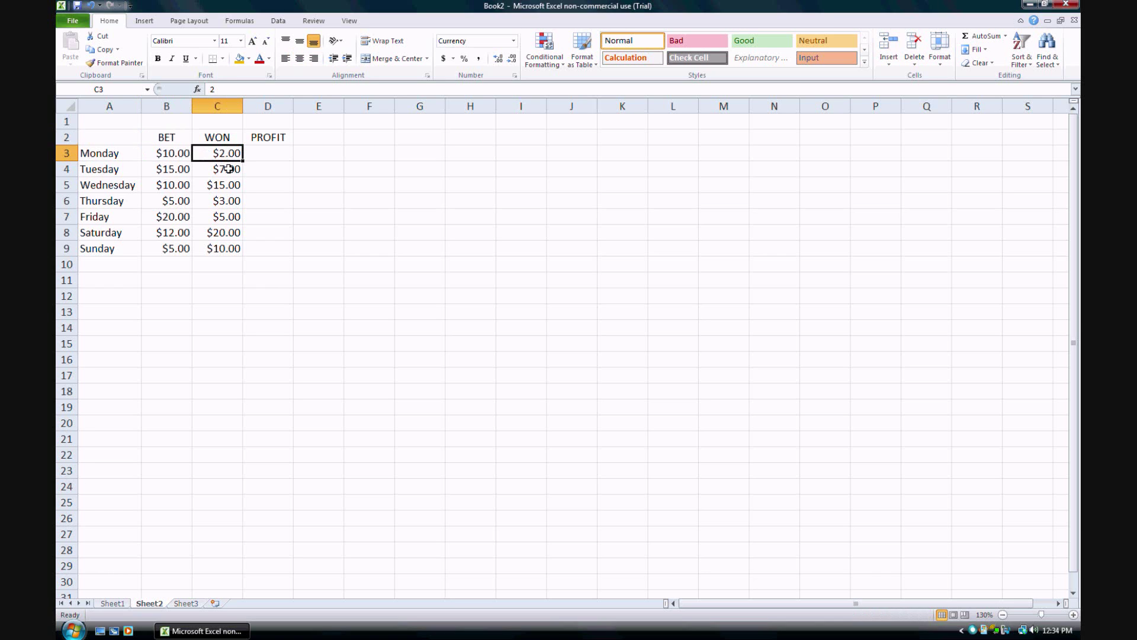
click(264, 154)
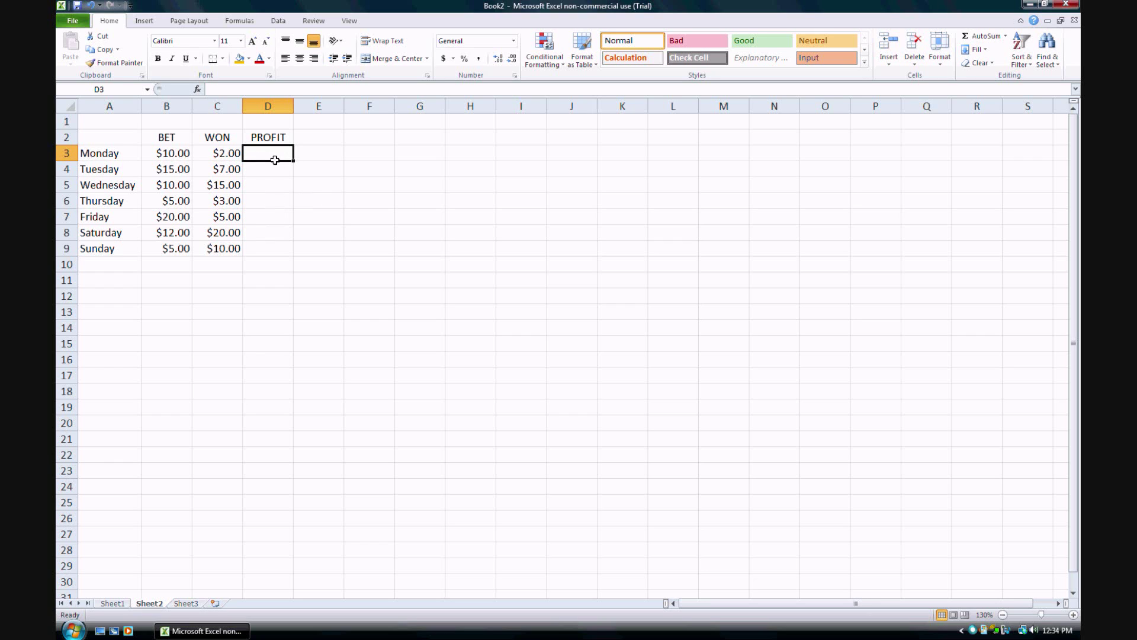
Step: Format the profit cells D3:D9 as Currency with the $ symbol and 2 decimal places
drag(272, 157, 270, 250)
right_click(269, 250)
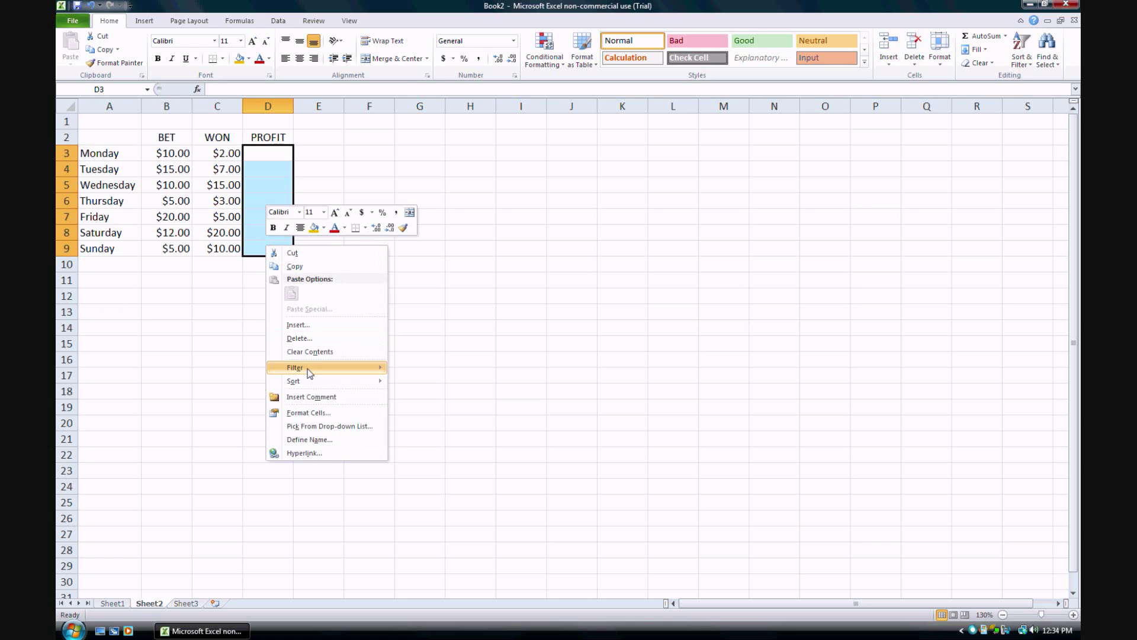
click(305, 412)
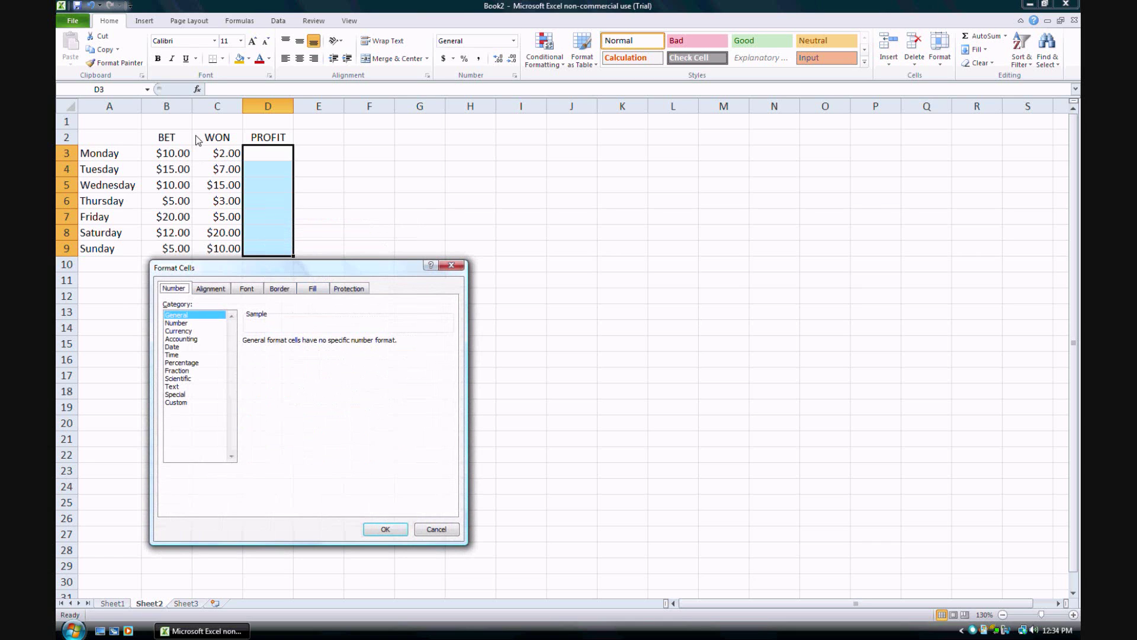
click(193, 331)
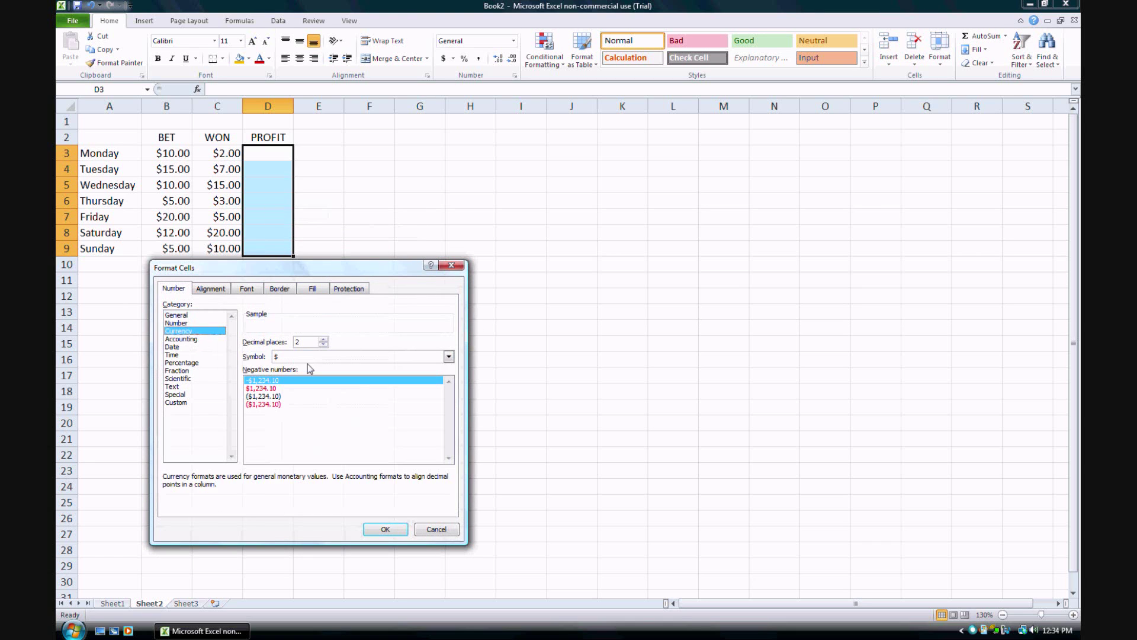
click(393, 530)
click(361, 205)
click(276, 155)
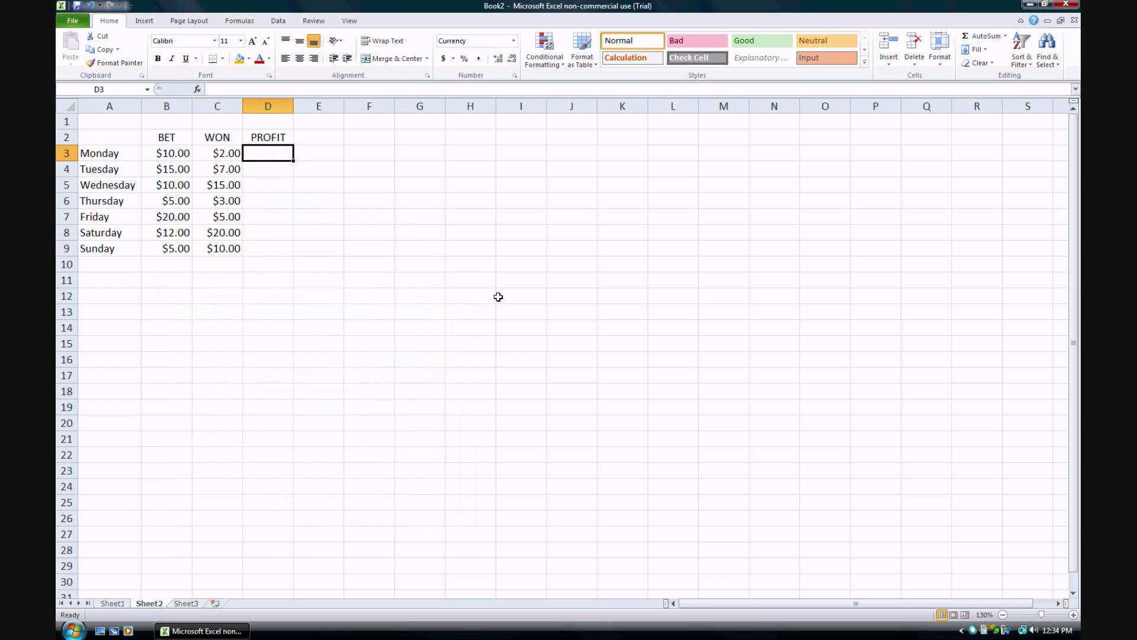
Step: Calculate Monday's profit in D3 with the formula =C3-B3 and fill it down through D9 for the other weekdays
text(=)
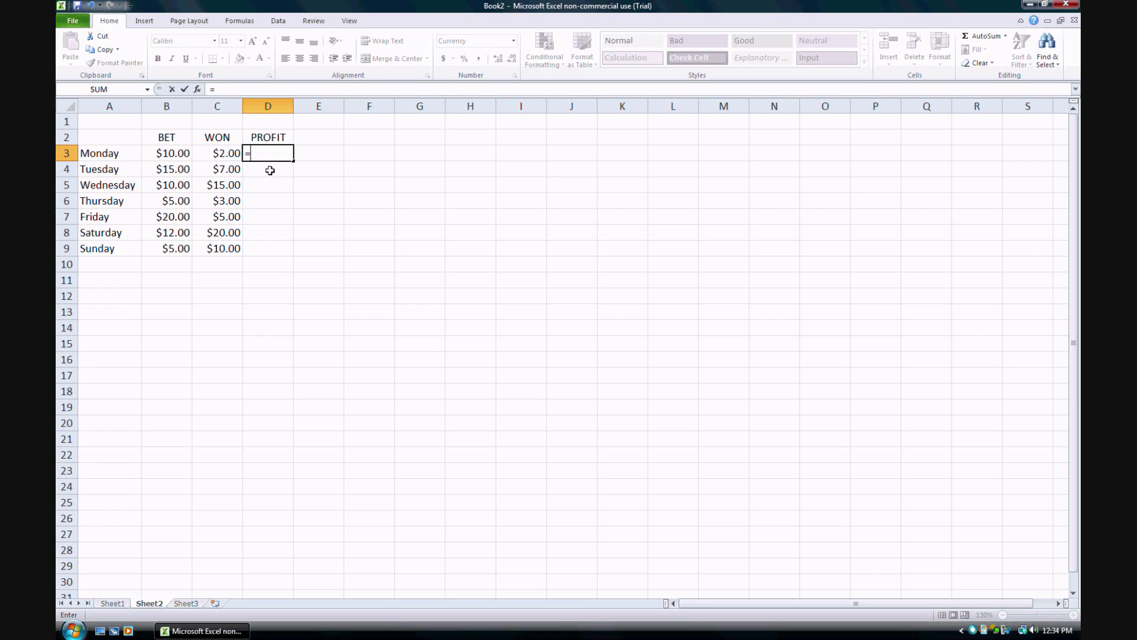
text(C3-B3)
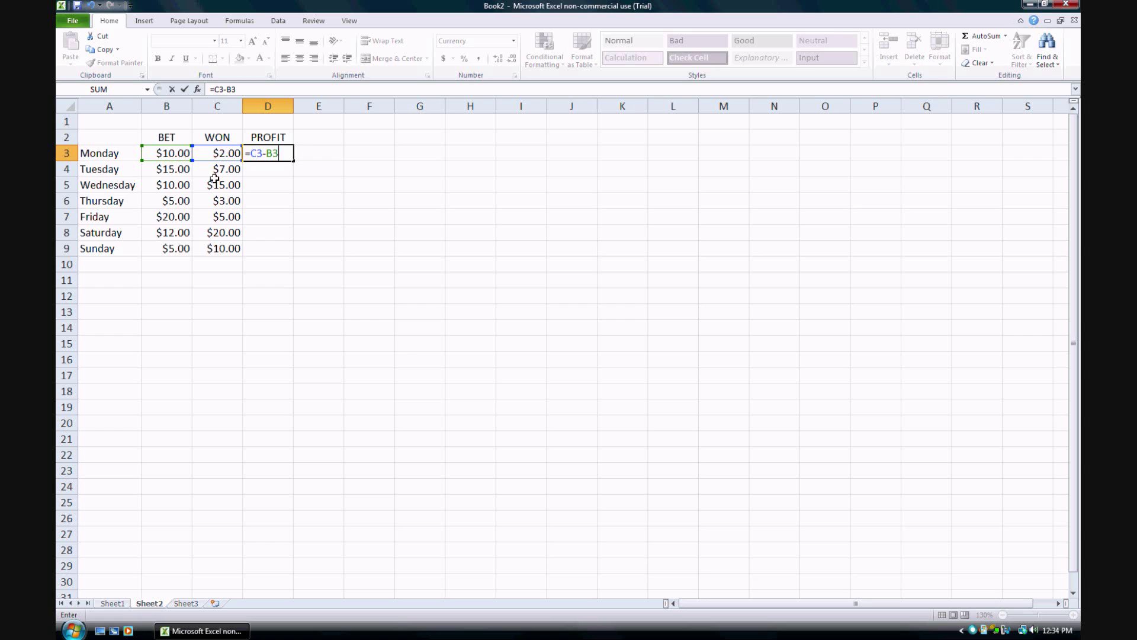
key(Return)
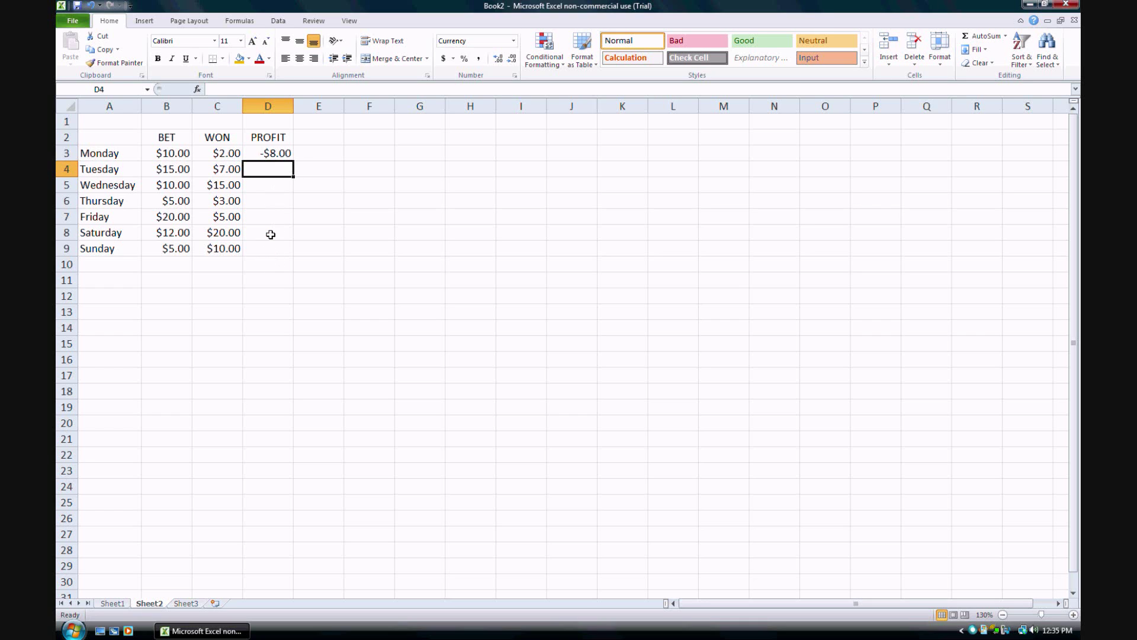
click(281, 156)
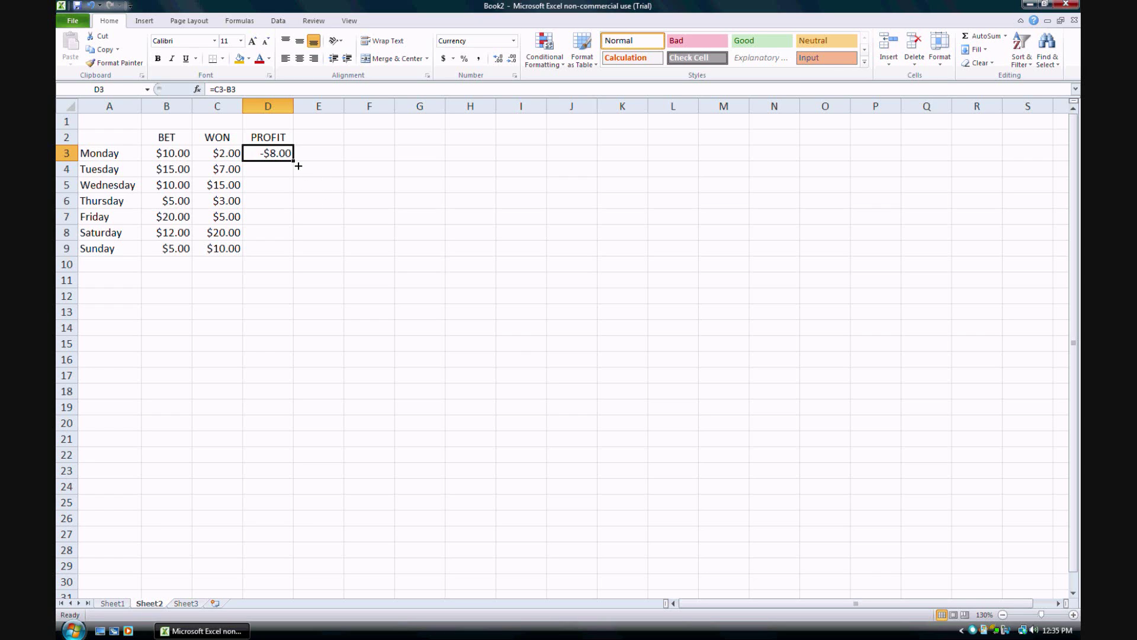
drag(298, 166, 293, 267)
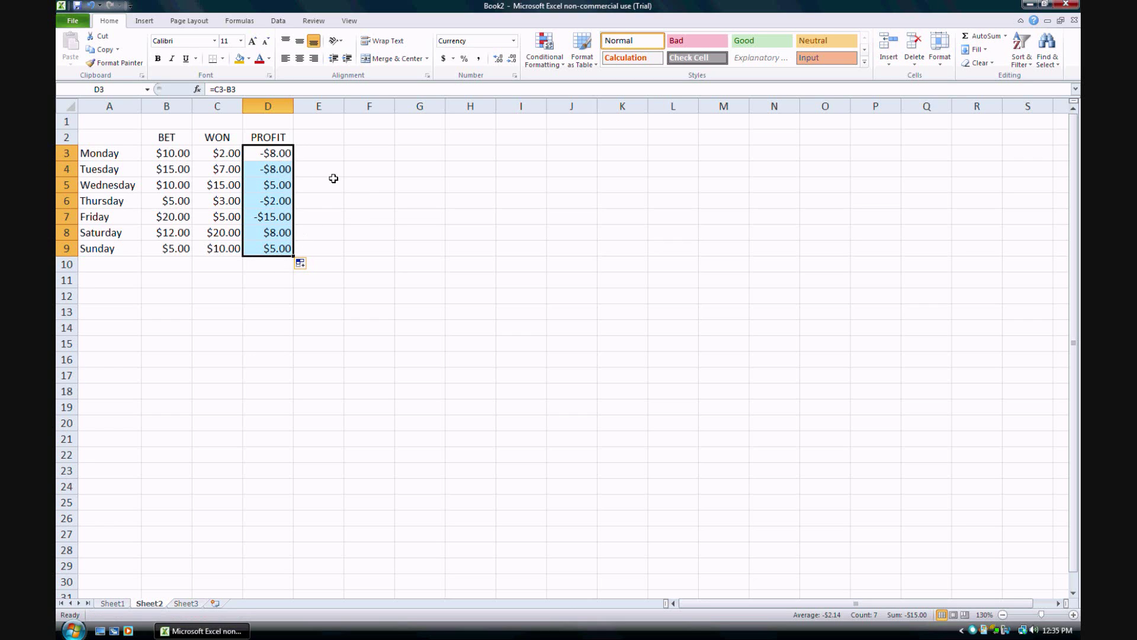
Step: Examine the copied profit formulas for Tuesday and Friday, and review the BET, WON and PROFIT columns with the cells beneath them
click(281, 172)
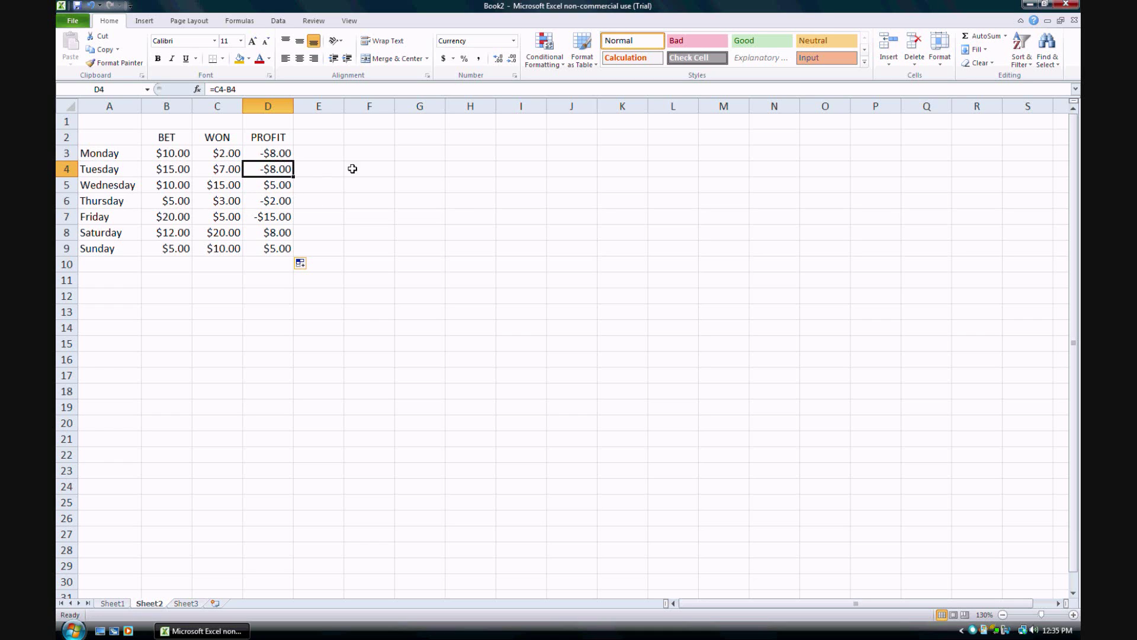
click(117, 223)
click(186, 221)
click(222, 220)
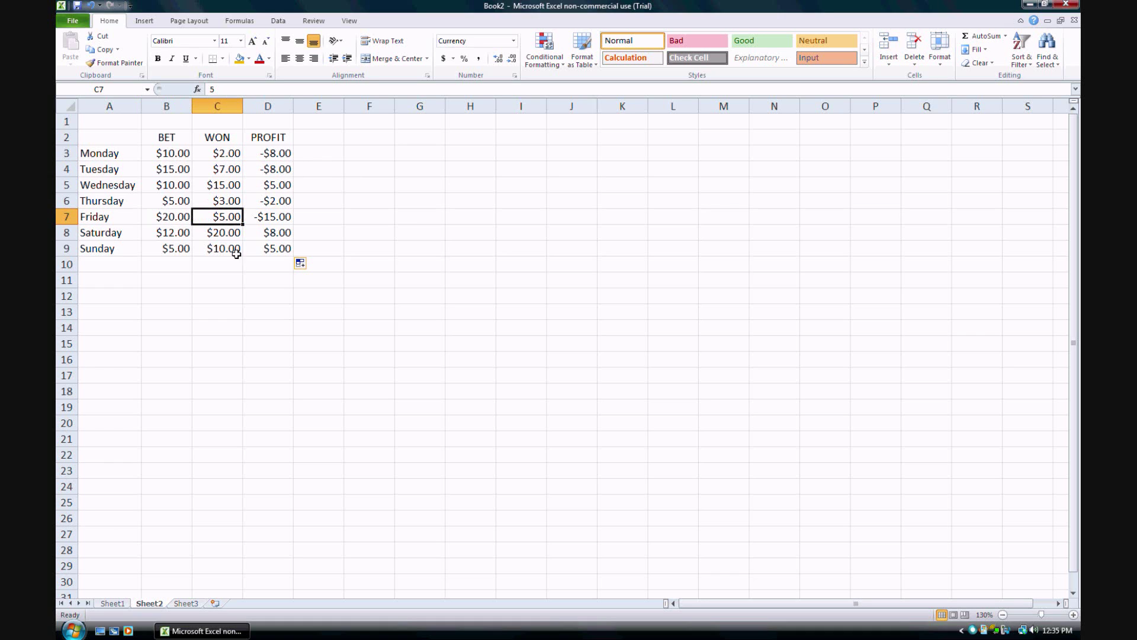
click(285, 224)
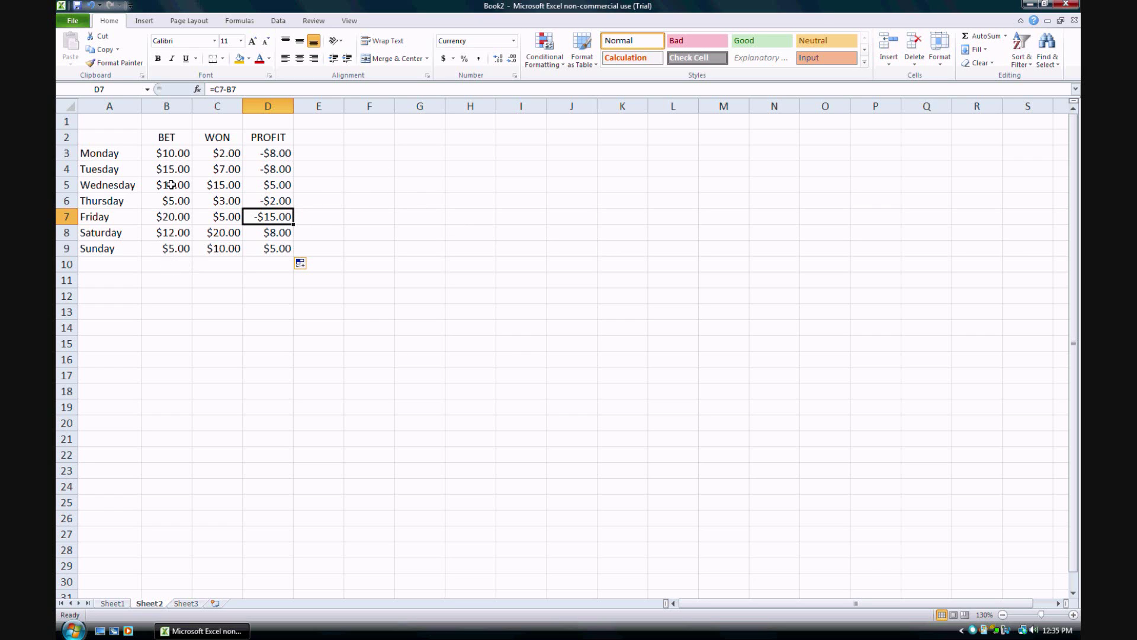
drag(169, 154, 165, 249)
click(163, 266)
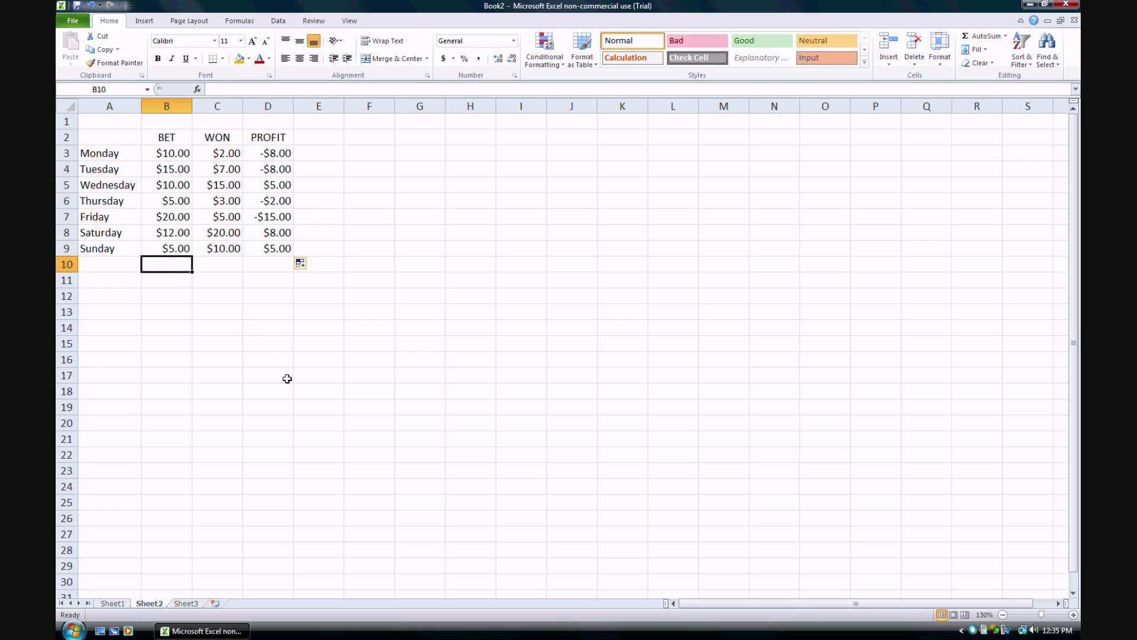
drag(229, 153, 223, 250)
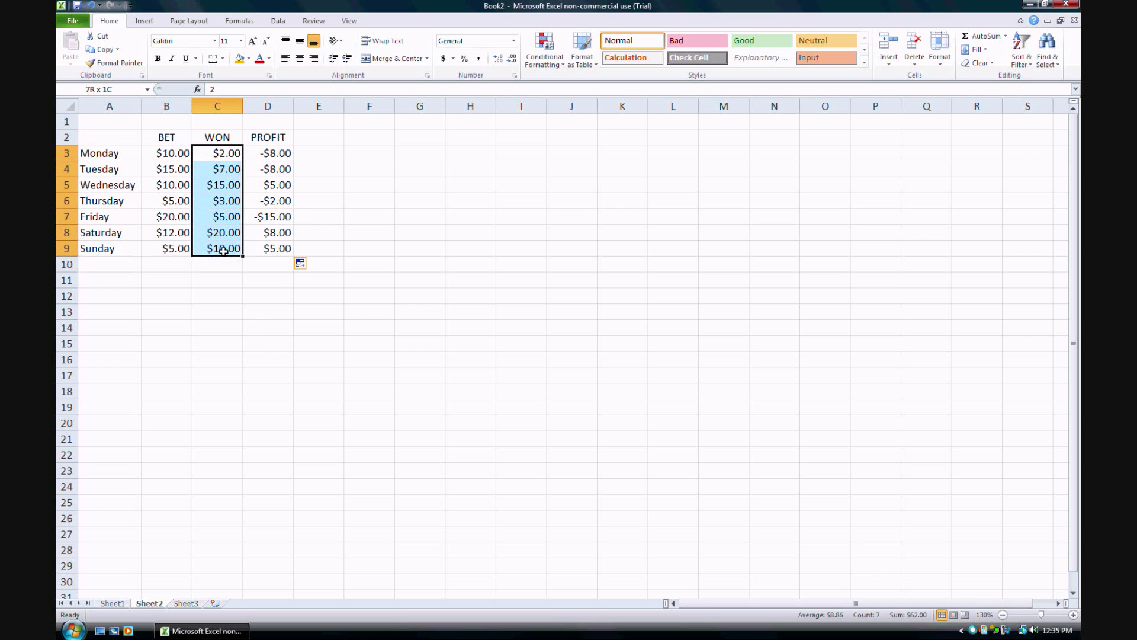
click(227, 266)
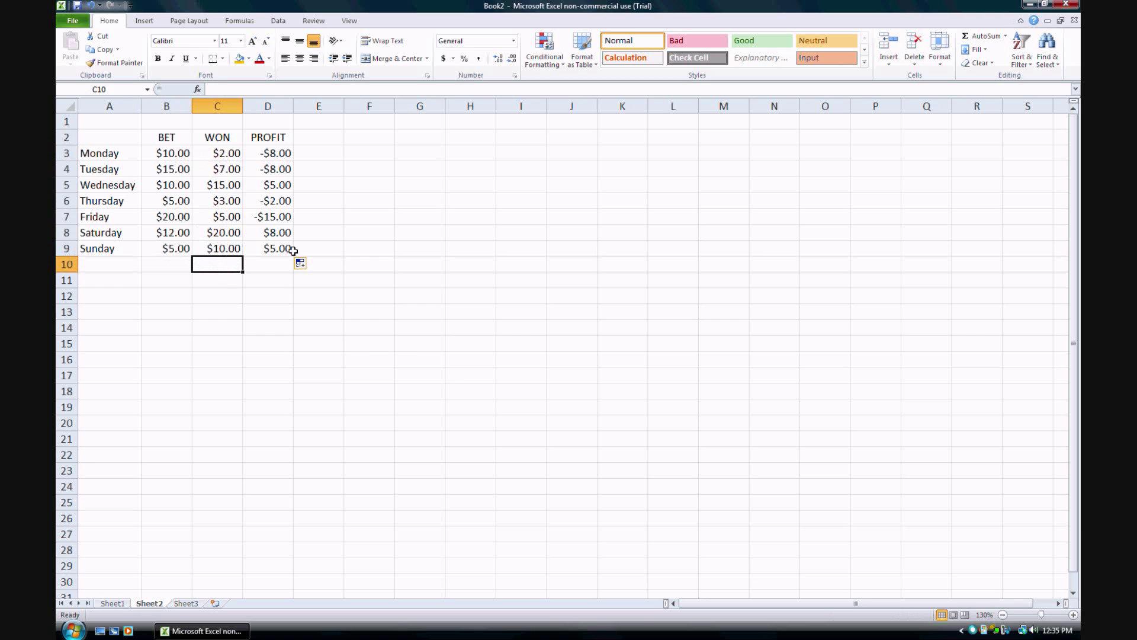
drag(284, 154, 294, 253)
click(272, 268)
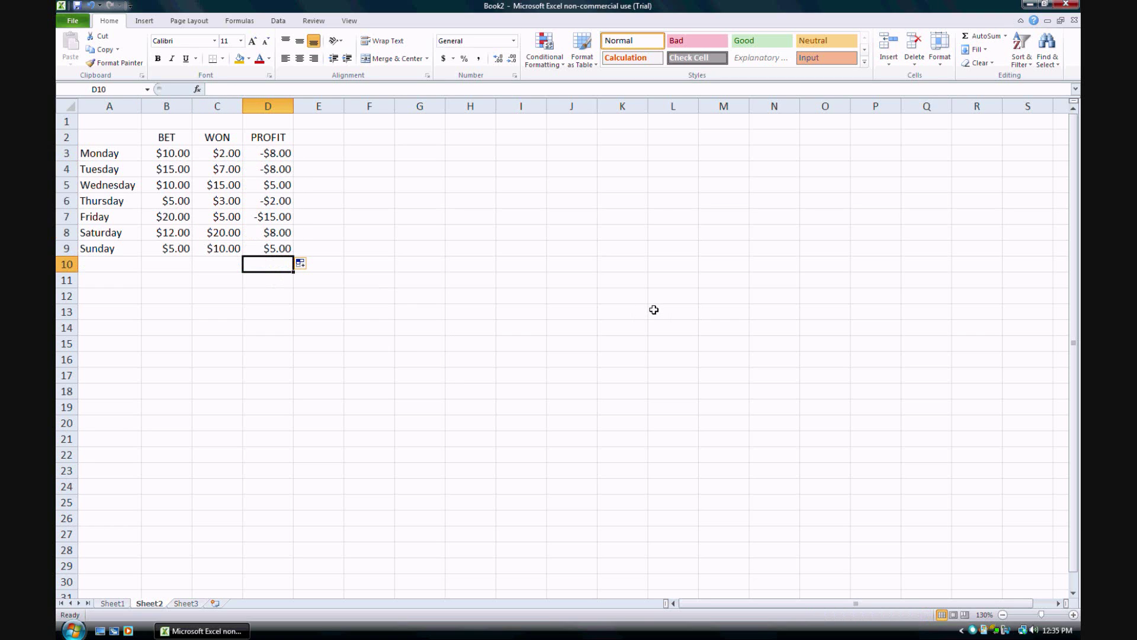
Step: Begin a SUM formula in cell B10 beneath the BET amounts
click(164, 271)
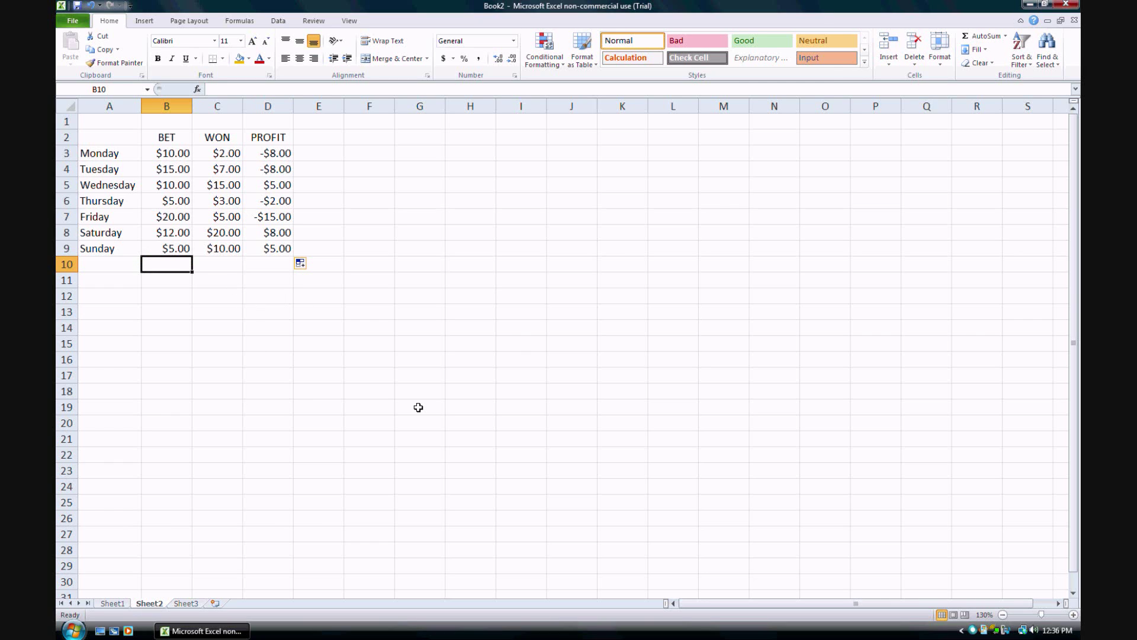
text(=)
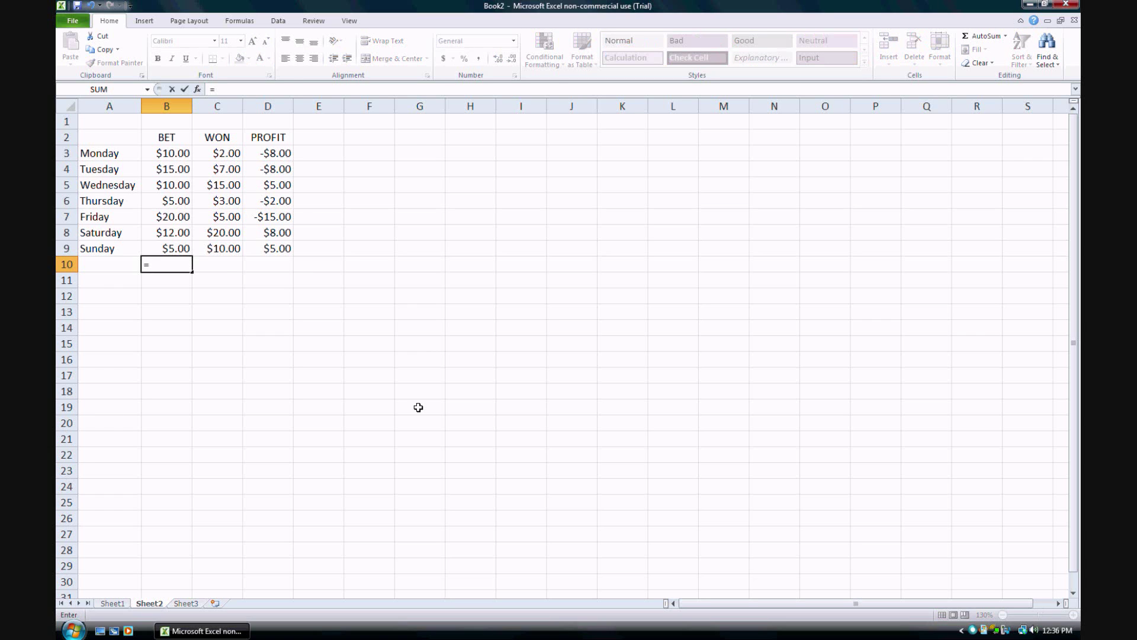
text(sum)
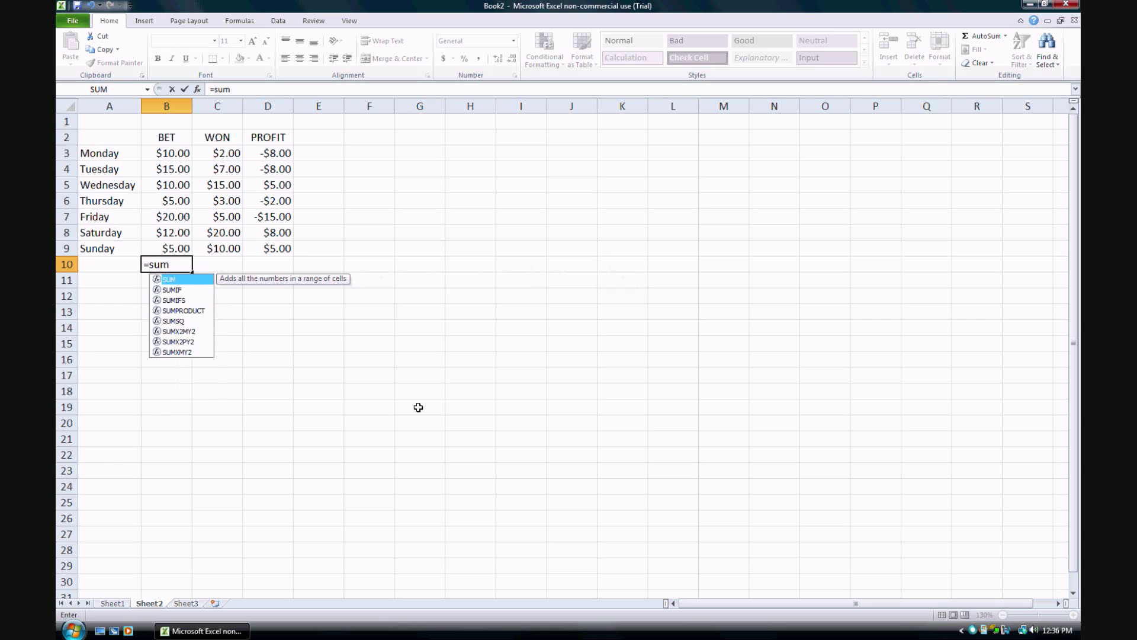
text(()
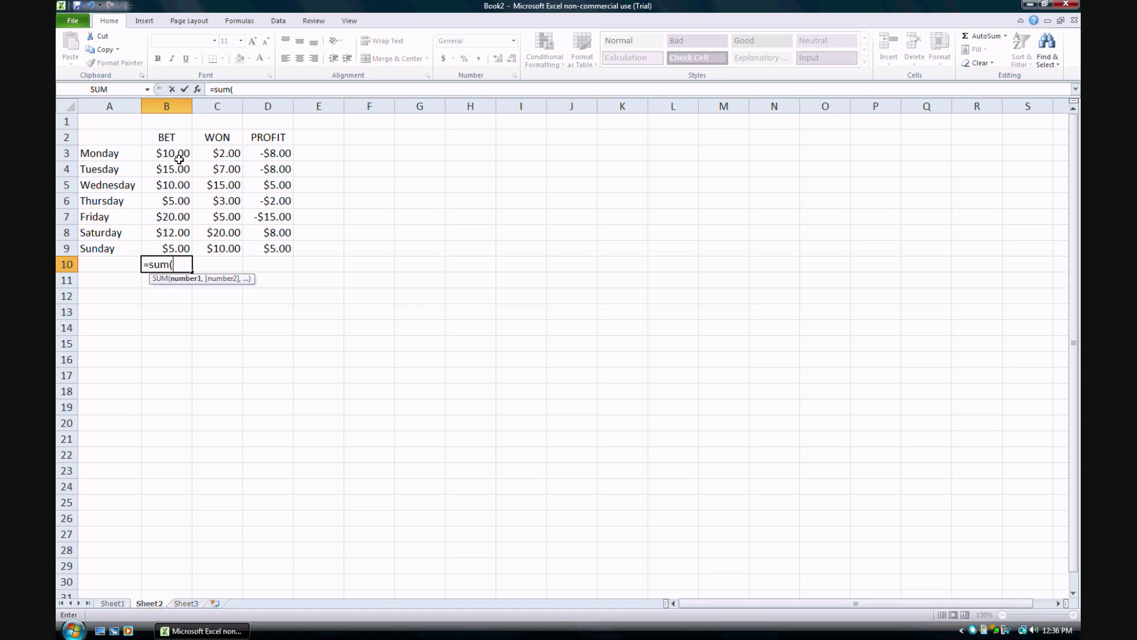
text(B3,)
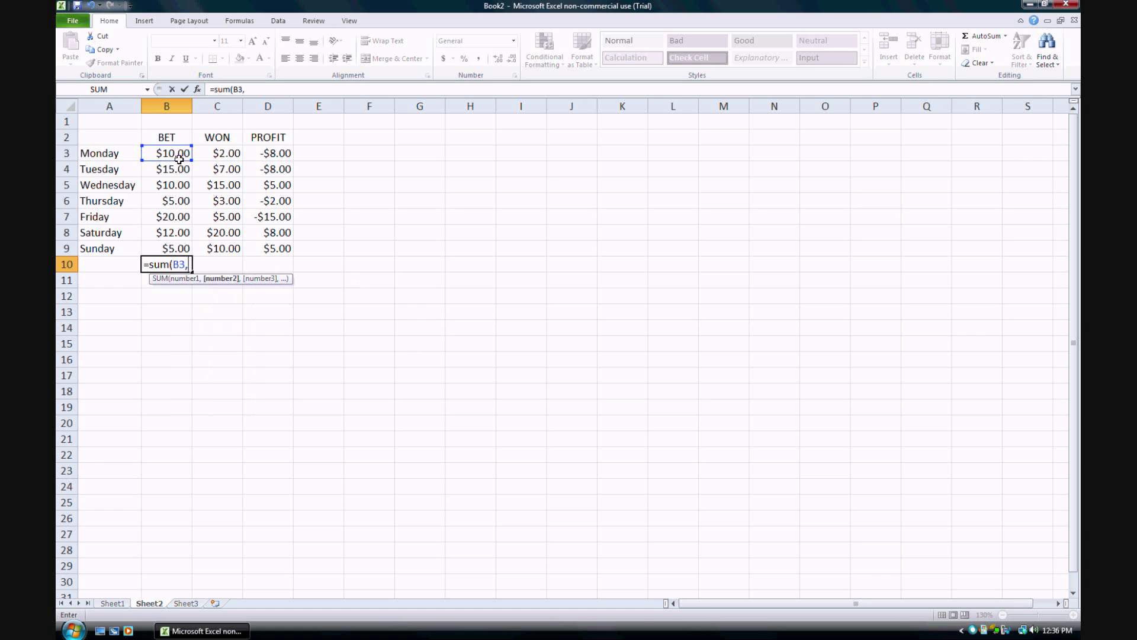
text(C3,)
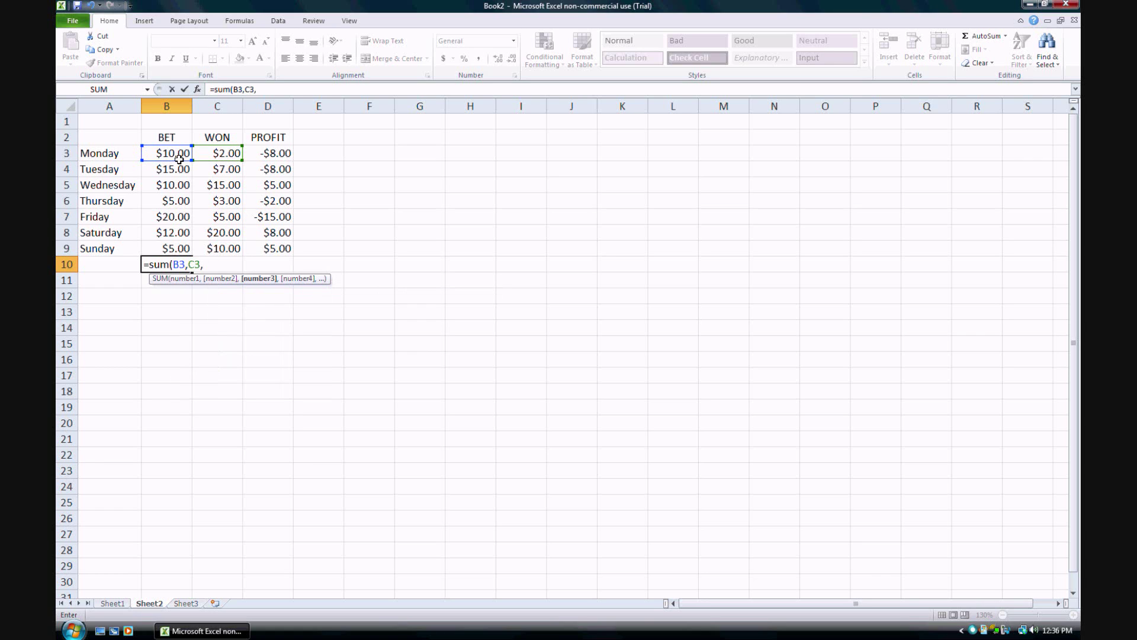
key(BackSpace)
key(BackSpace)
key(BackSpace)
text(B4)
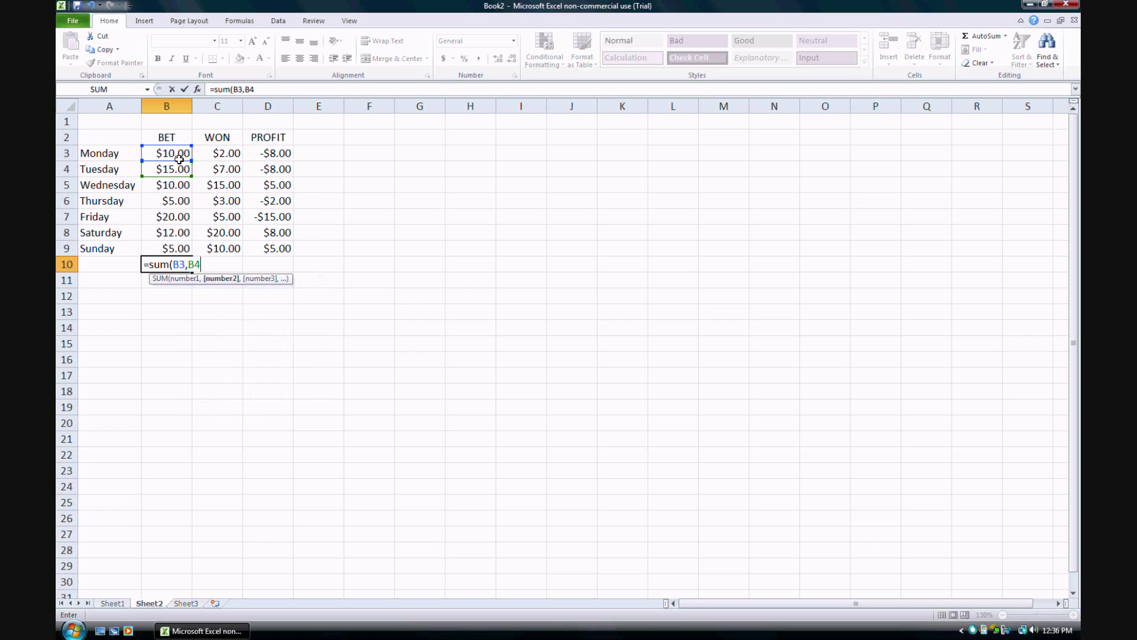
text(,B5)
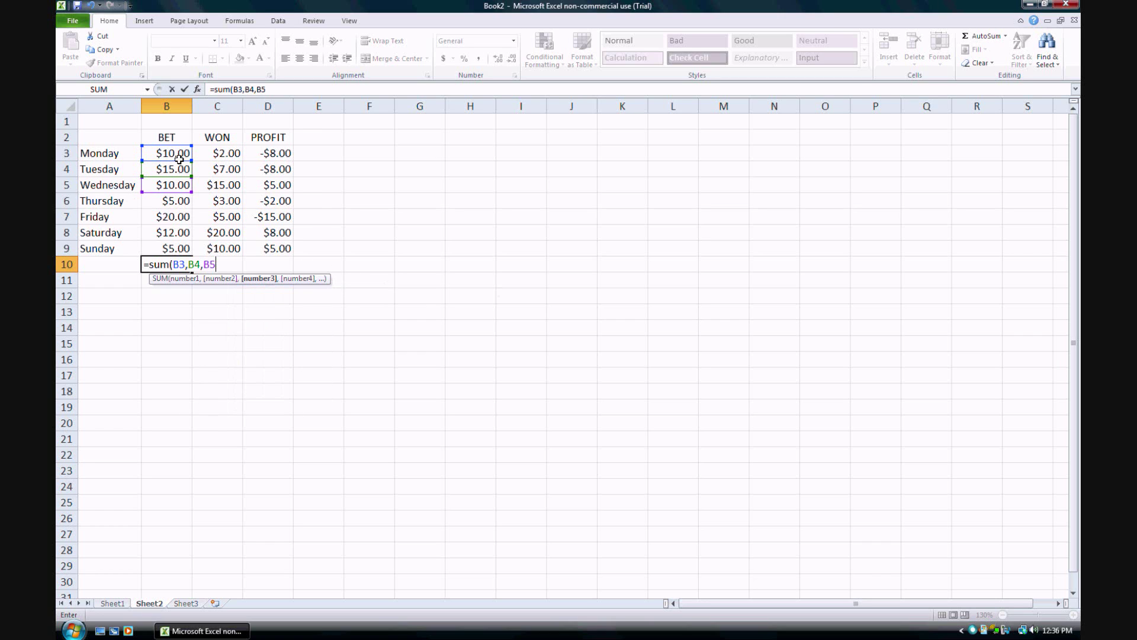
key(BackSpace)
key(BackSpace)
key(BackSpace)
key(BackSpace)
key(BackSpace)
key(BackSpace)
key(BackSpace)
key(BackSpace)
key(BackSpace)
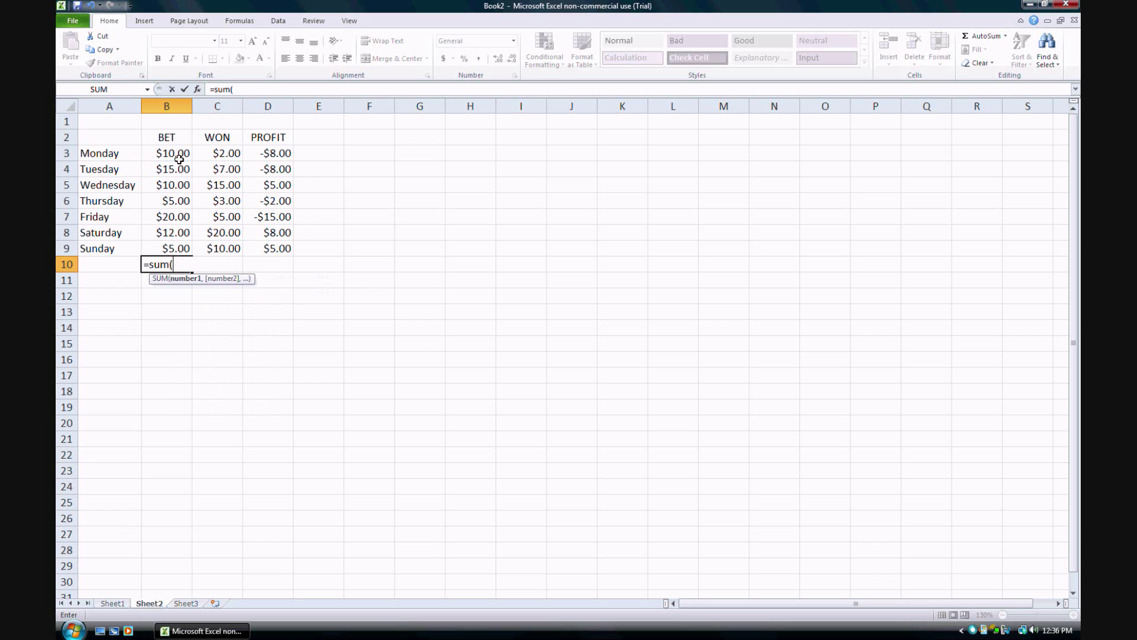
Step: Complete the SUM formula in B10 with the range B3:B9 to total the bets
text(B)
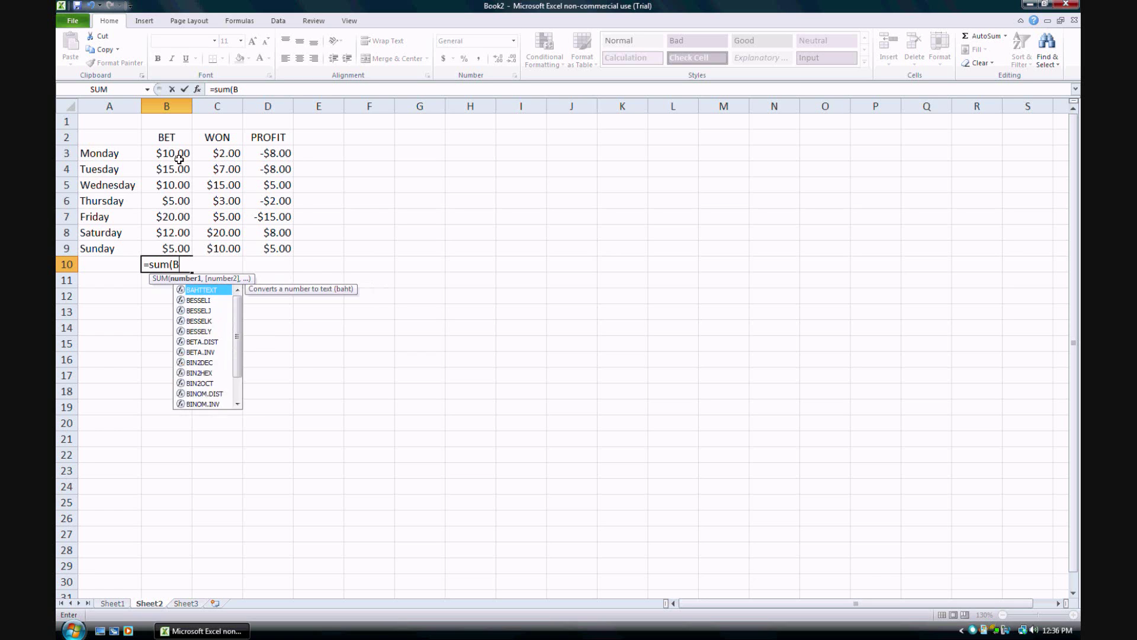
text(3)
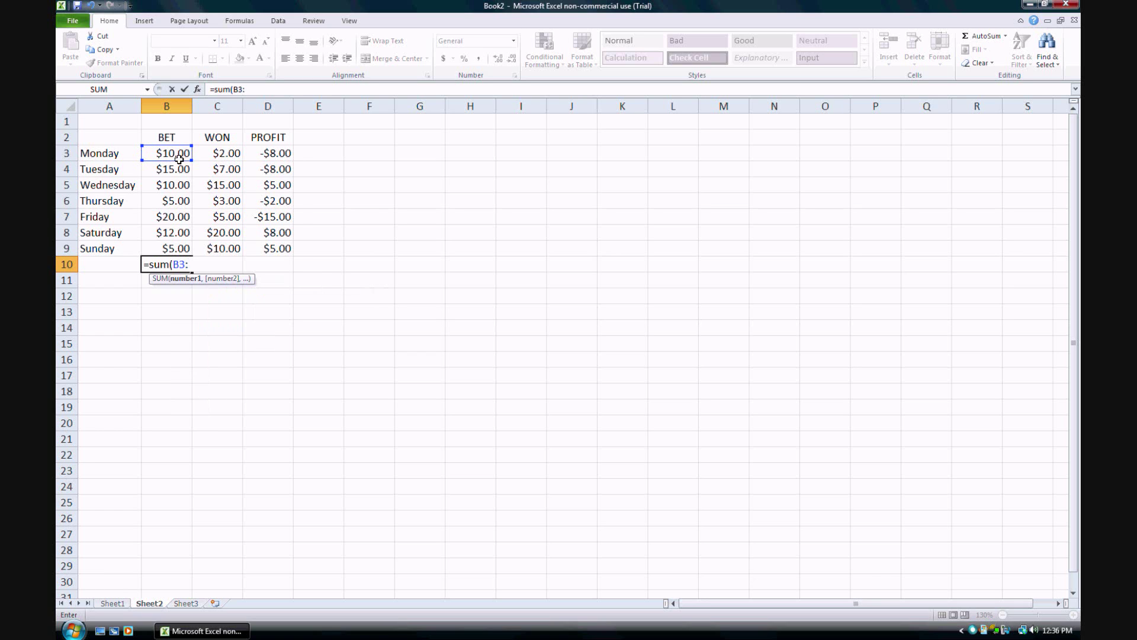
text(:B9)
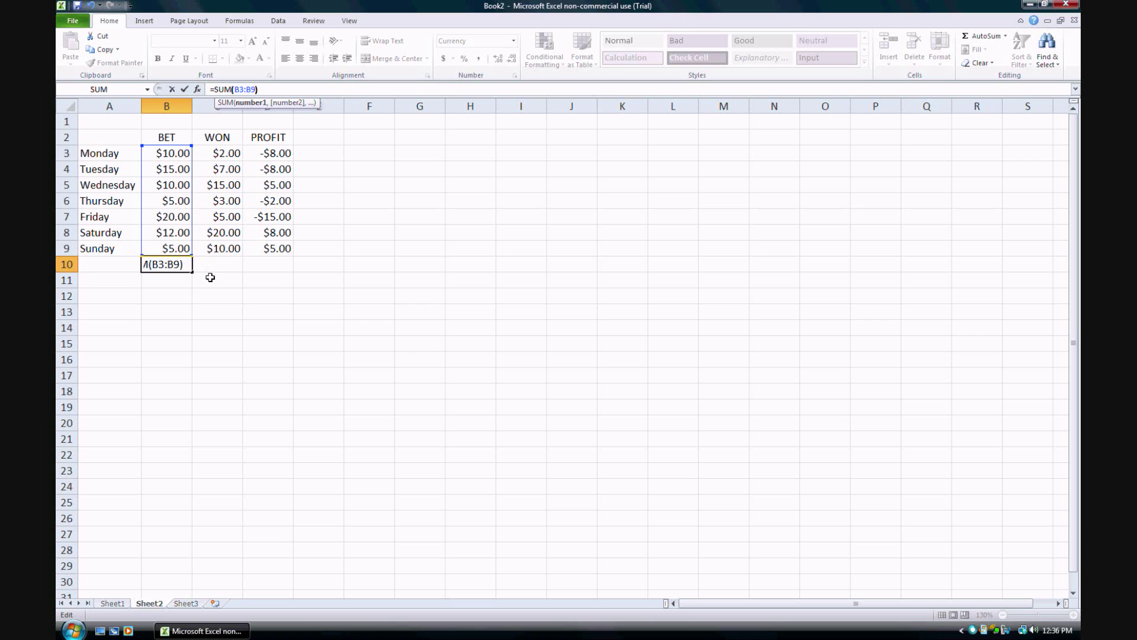
text())
key(Return)
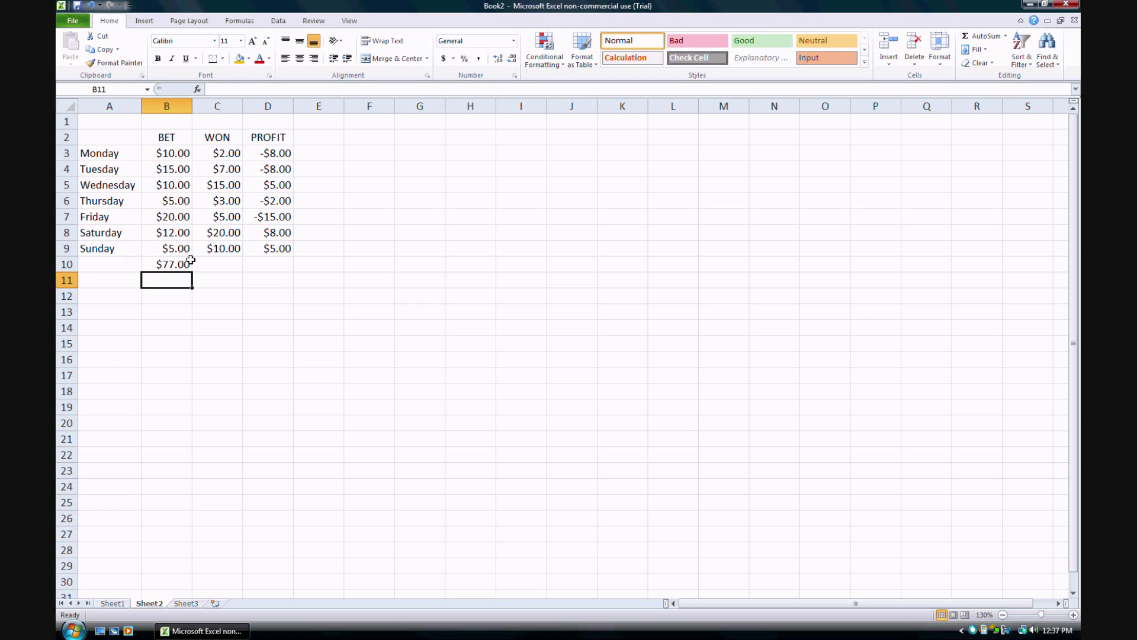
Step: Try filling the bet total's formula from B10 across to D10, and clear the copied totals
click(229, 268)
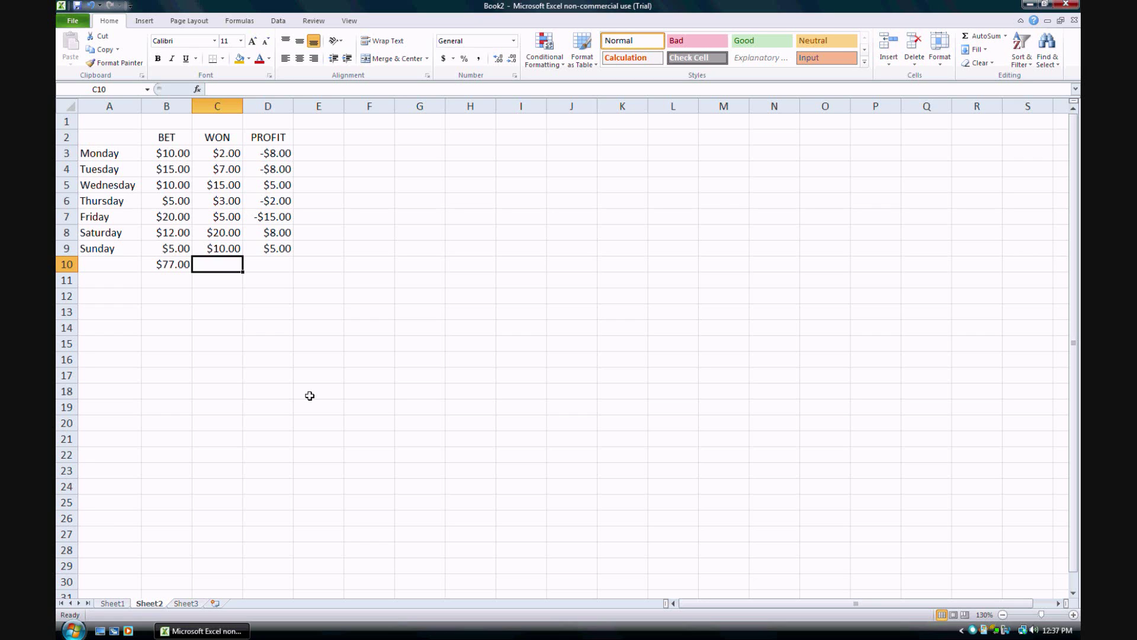
click(170, 268)
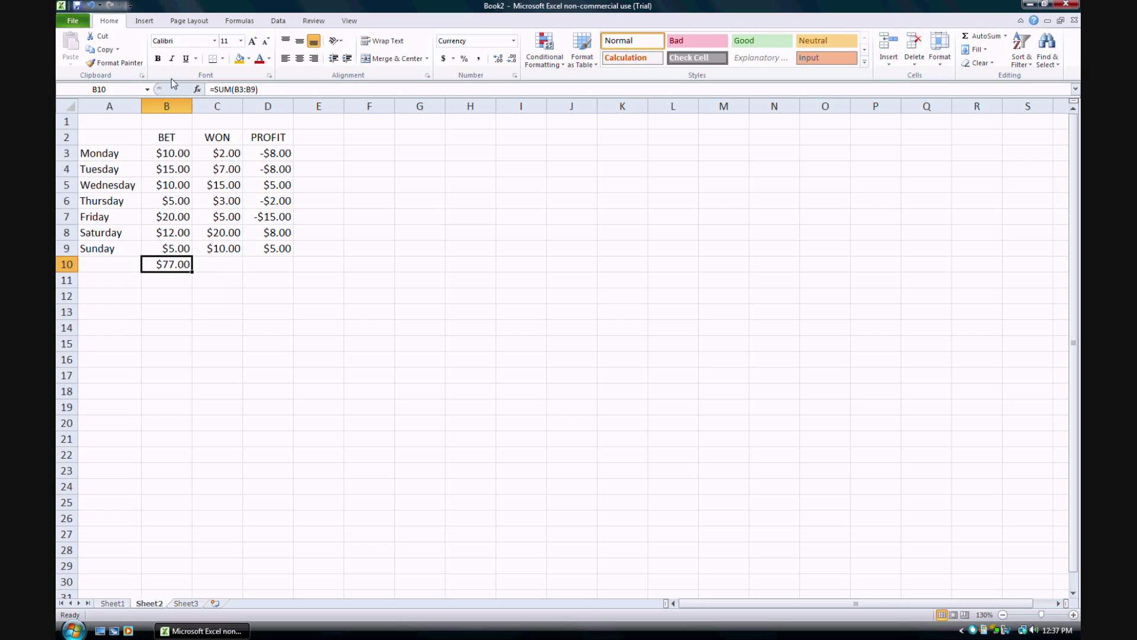
drag(197, 277, 307, 272)
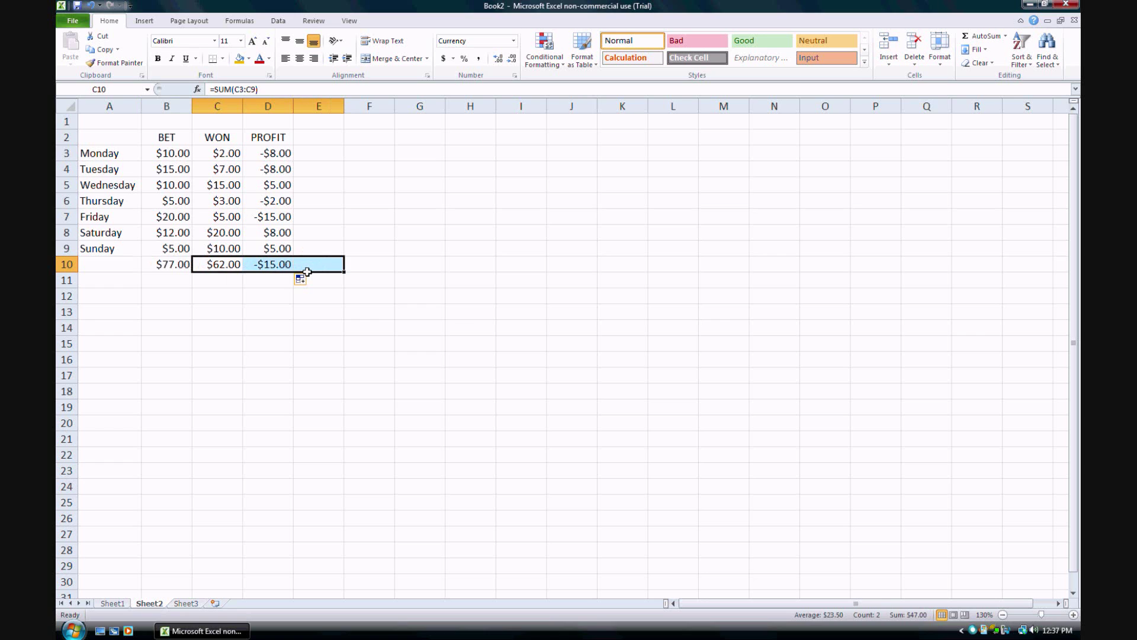
key(Delete)
Step: Total the winnings in cell C10 with the formula =SUM(C3:C9)
click(220, 270)
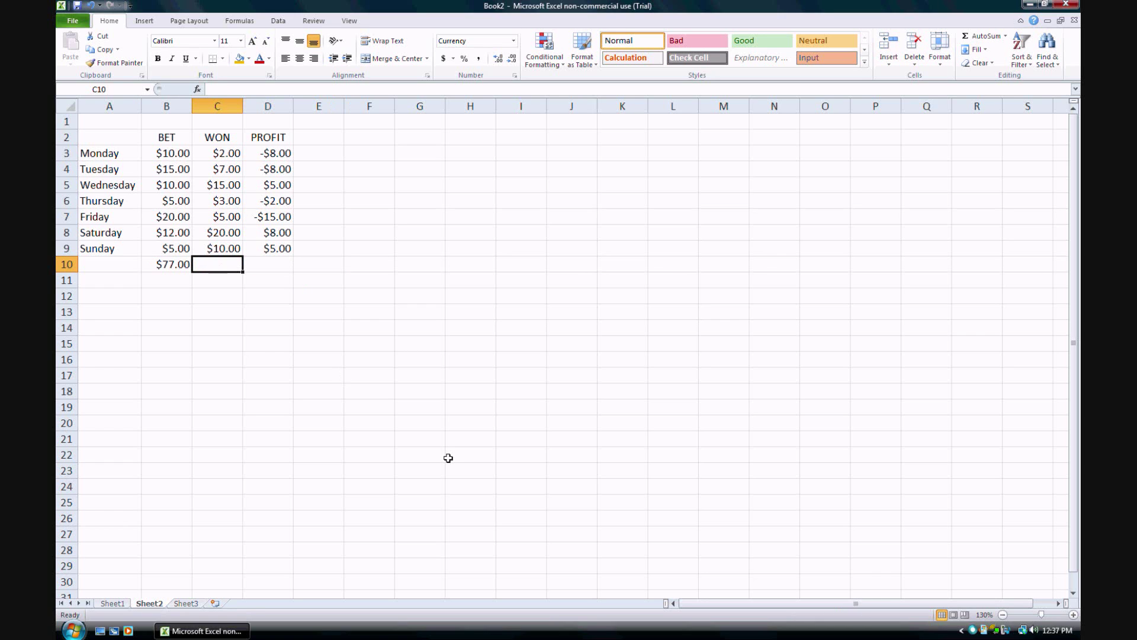
text(=sum()
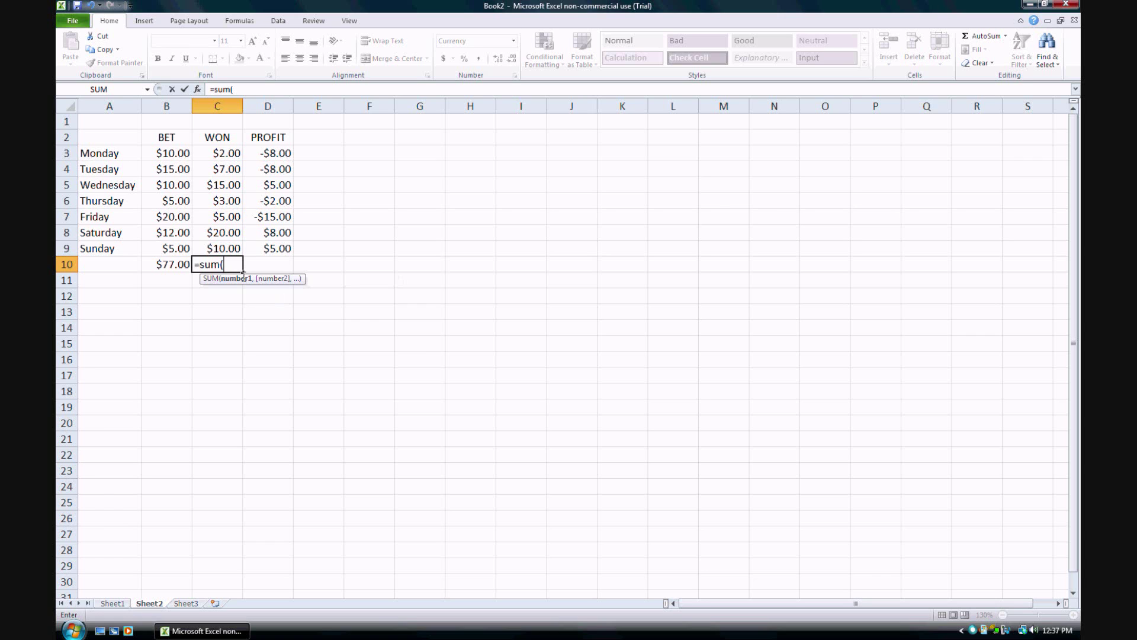
click(230, 154)
drag(230, 154, 227, 257)
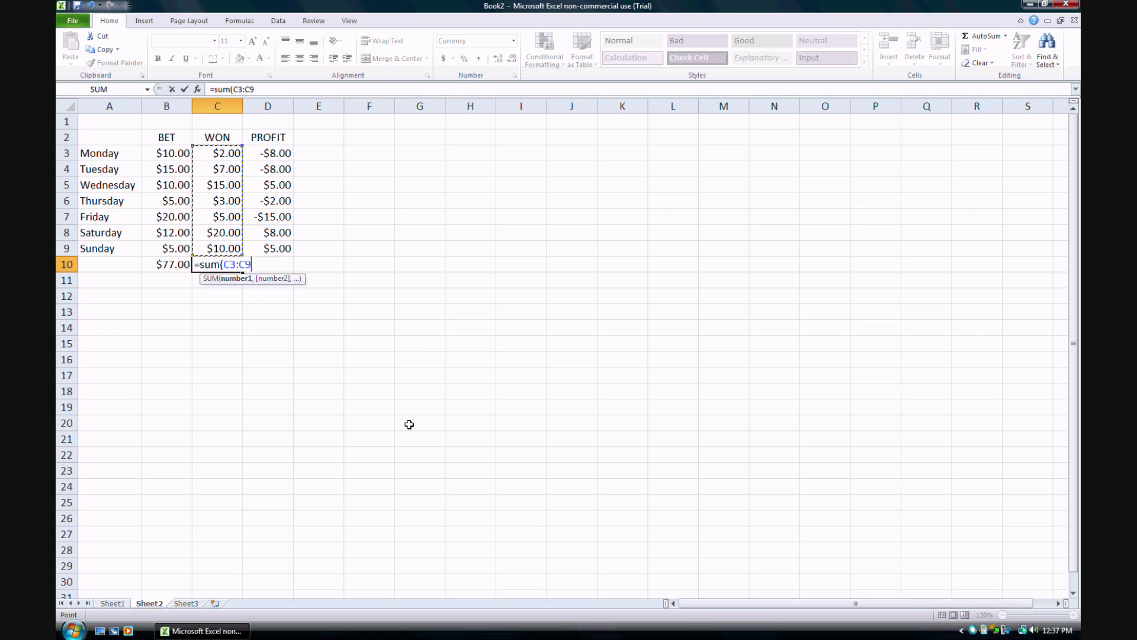
text())
key(Return)
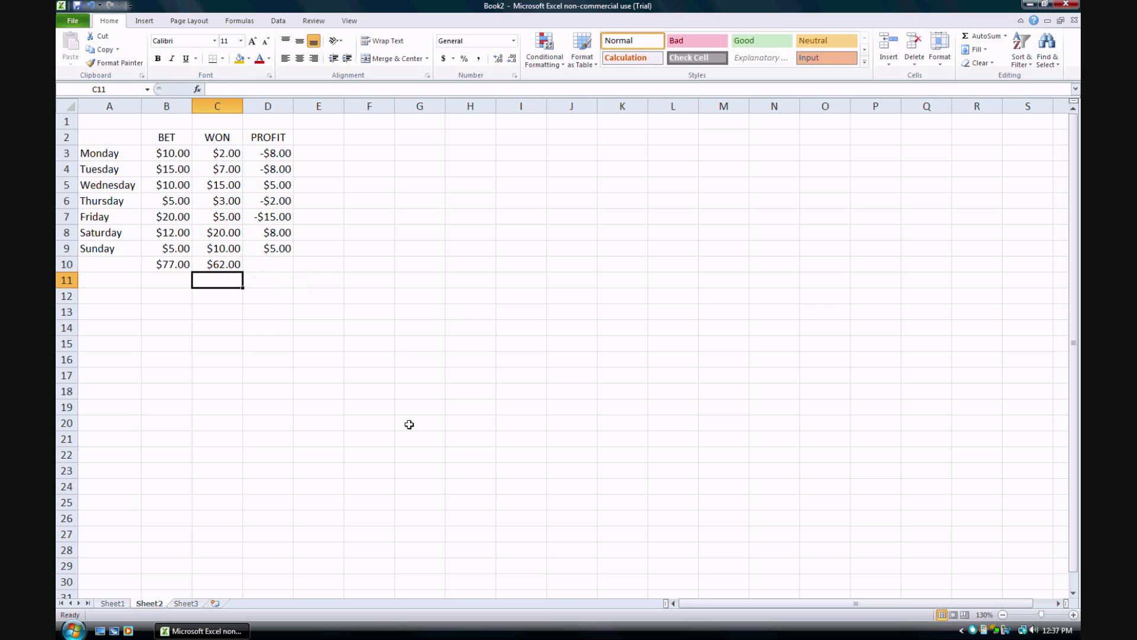
Step: Copy the winnings total formula from C10 into D10 to total the PROFIT column
click(223, 267)
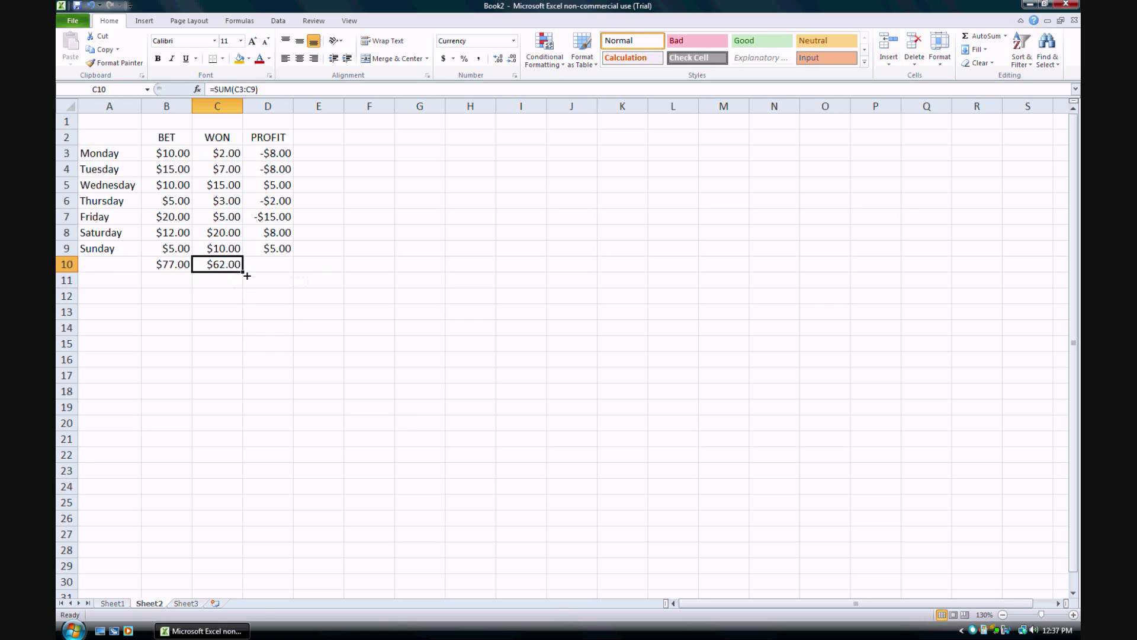
drag(243, 272, 279, 274)
click(224, 315)
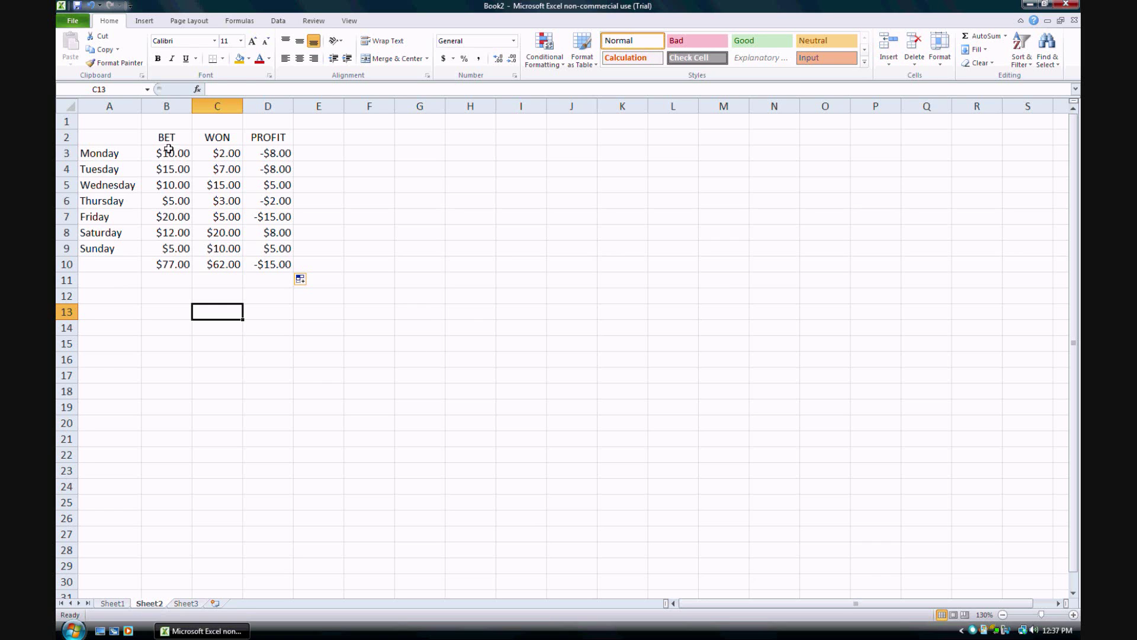
Step: Add a thin outside border around the bet and winnings amounts in B3:C9
drag(168, 149, 237, 247)
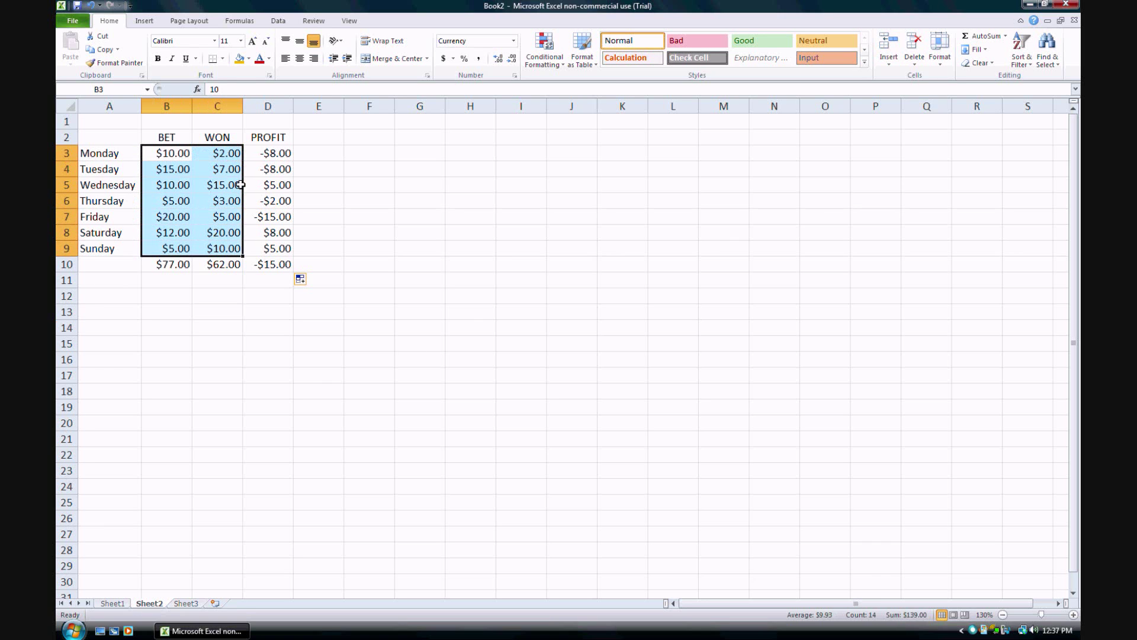
click(222, 58)
click(254, 169)
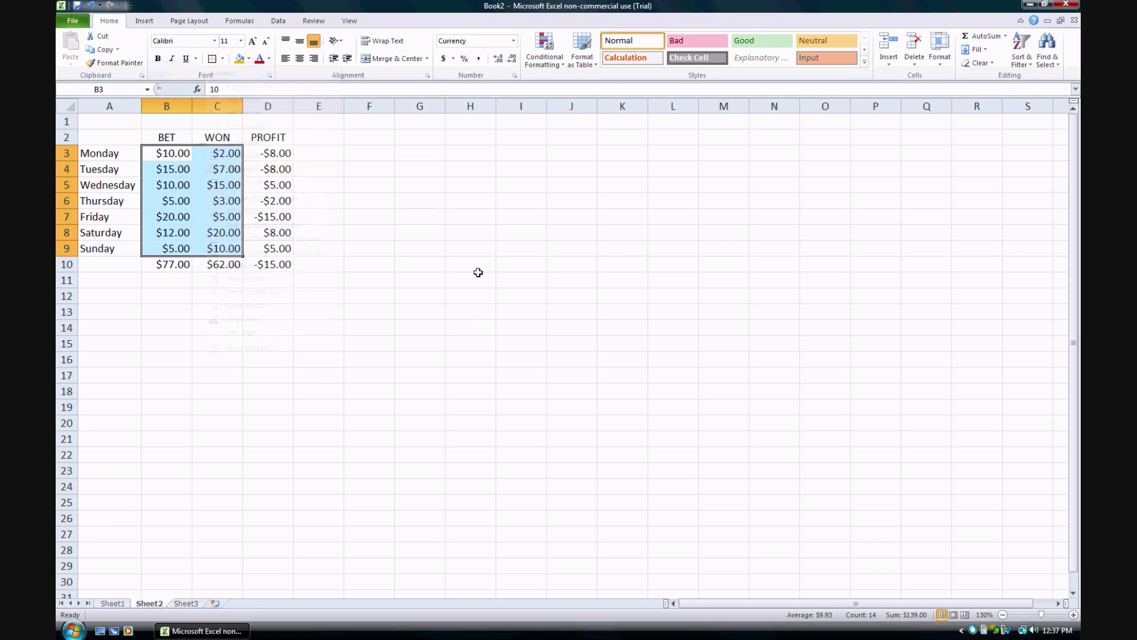
click(261, 362)
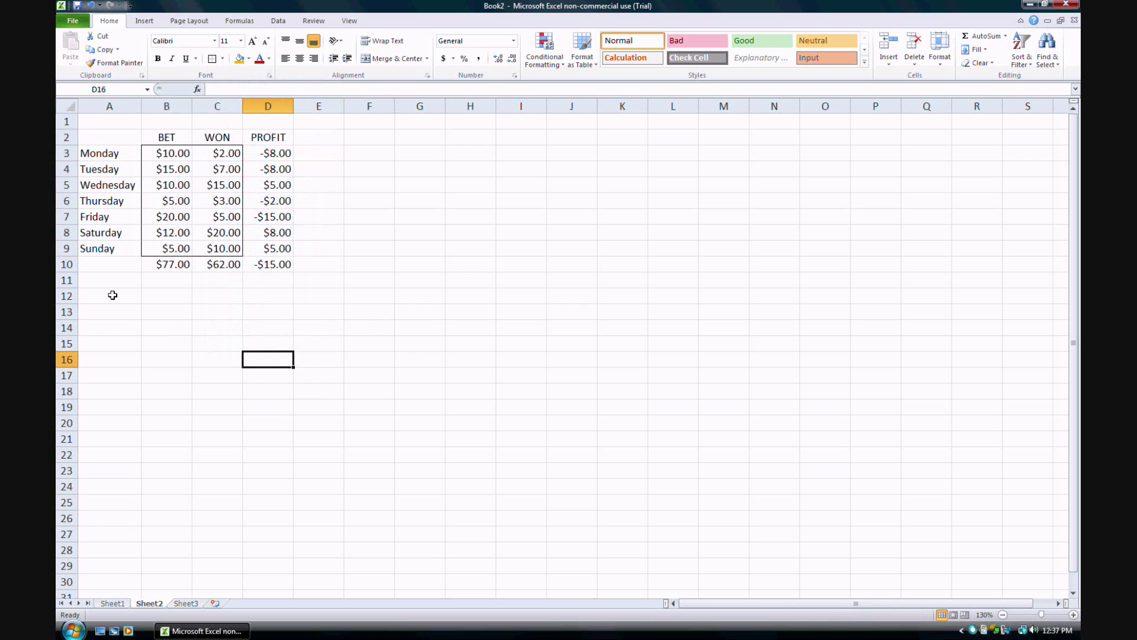
Step: Examine the SUM formulas in B10, C10 and D10 and the daily subtraction formulas in the PROFIT column
click(172, 268)
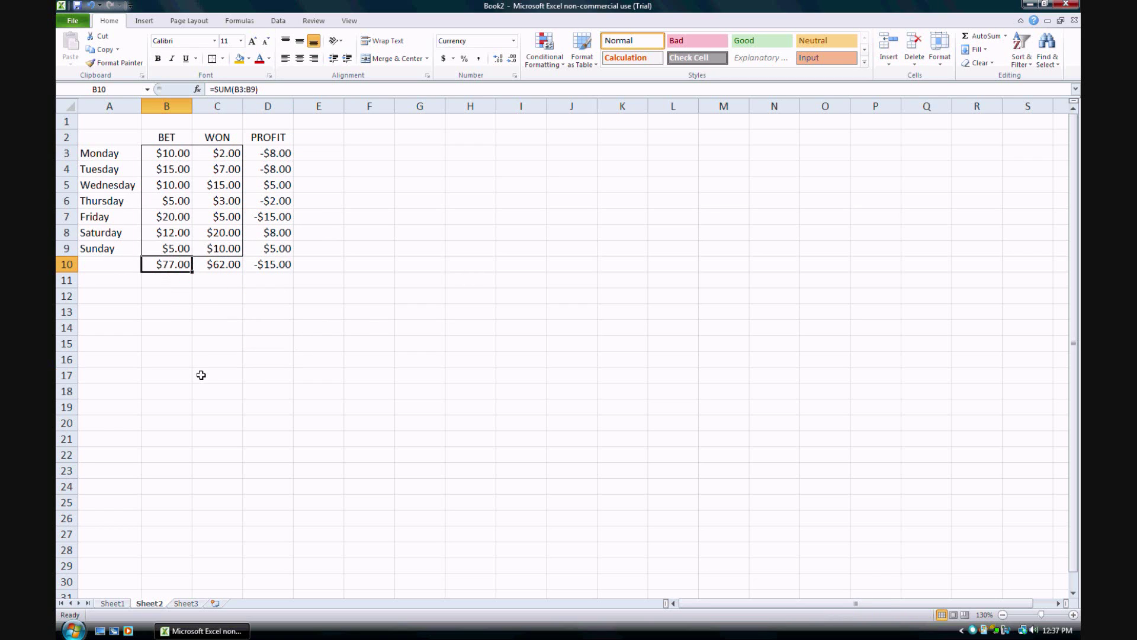
click(234, 138)
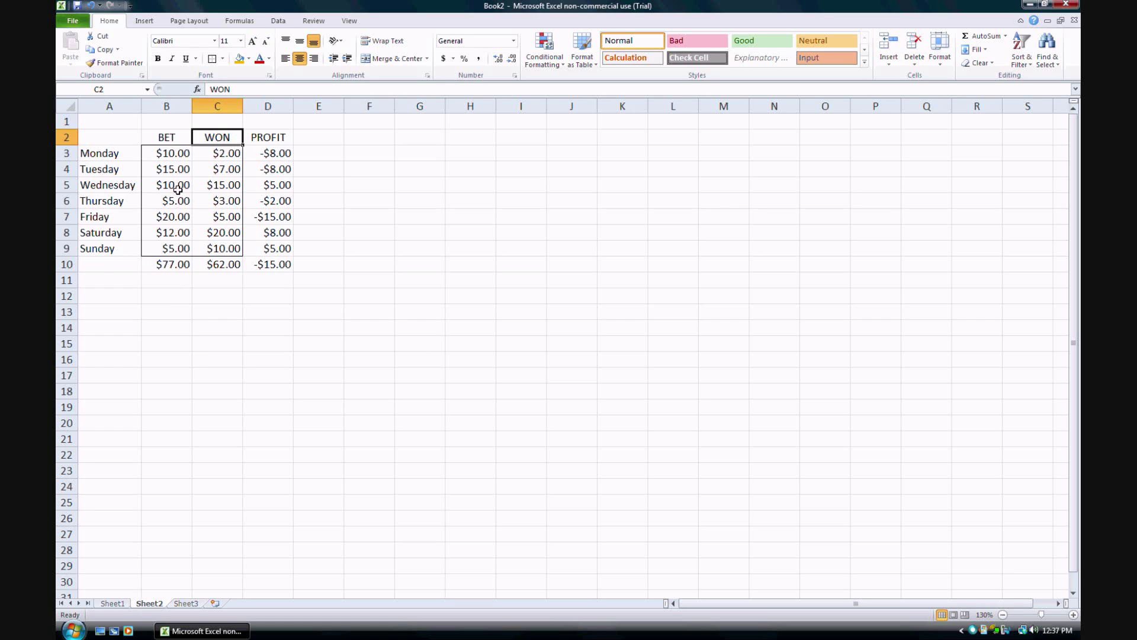
click(226, 269)
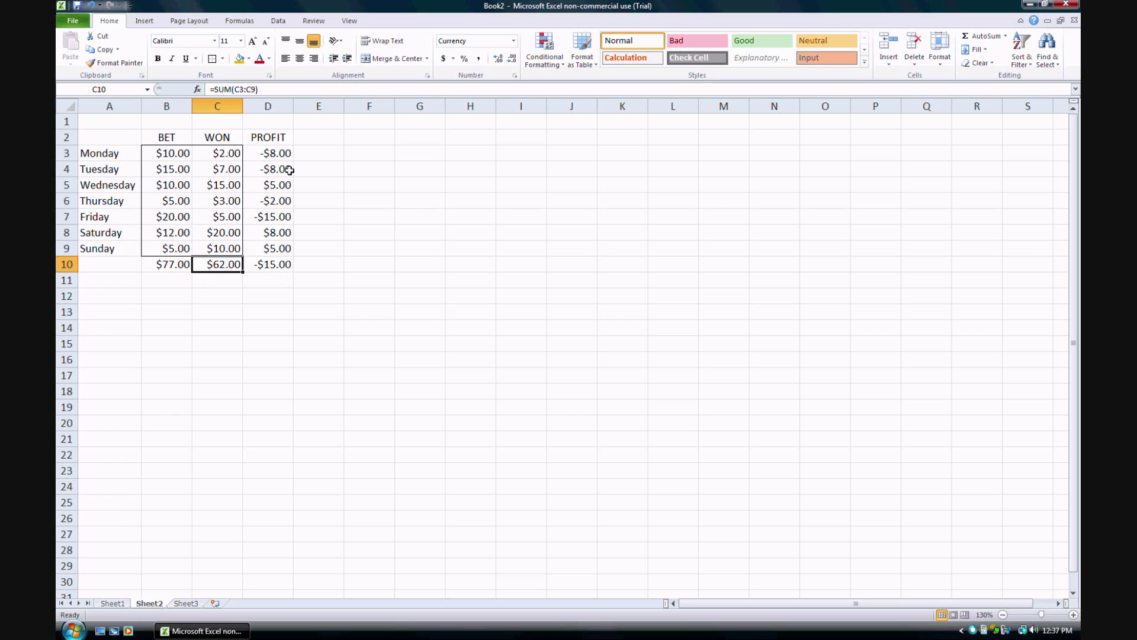
click(276, 266)
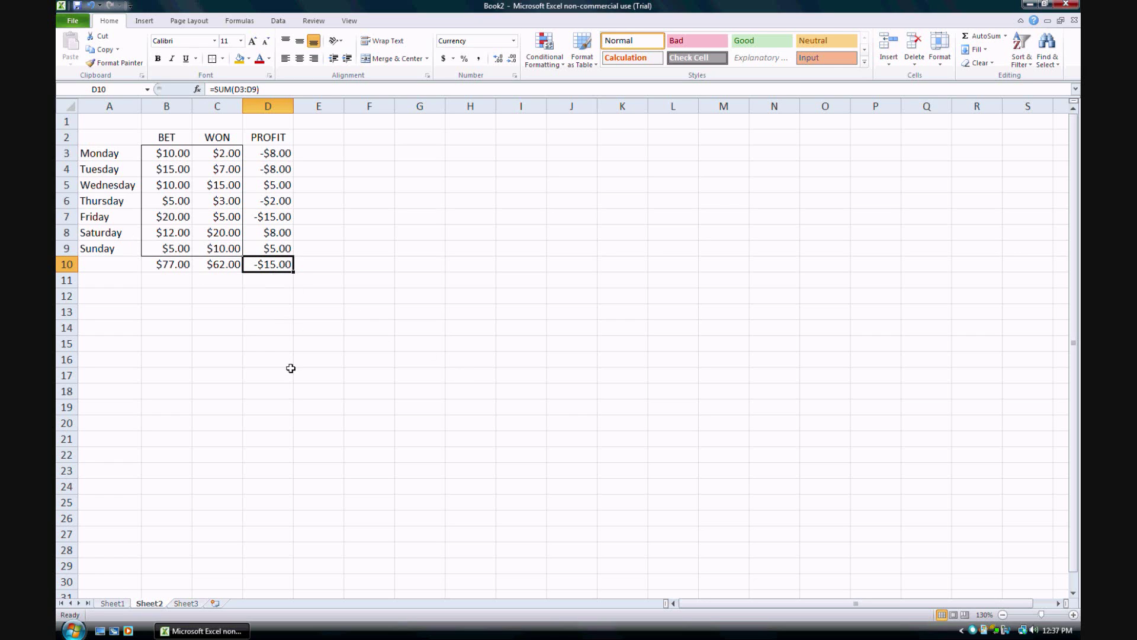
click(282, 159)
click(280, 187)
click(281, 204)
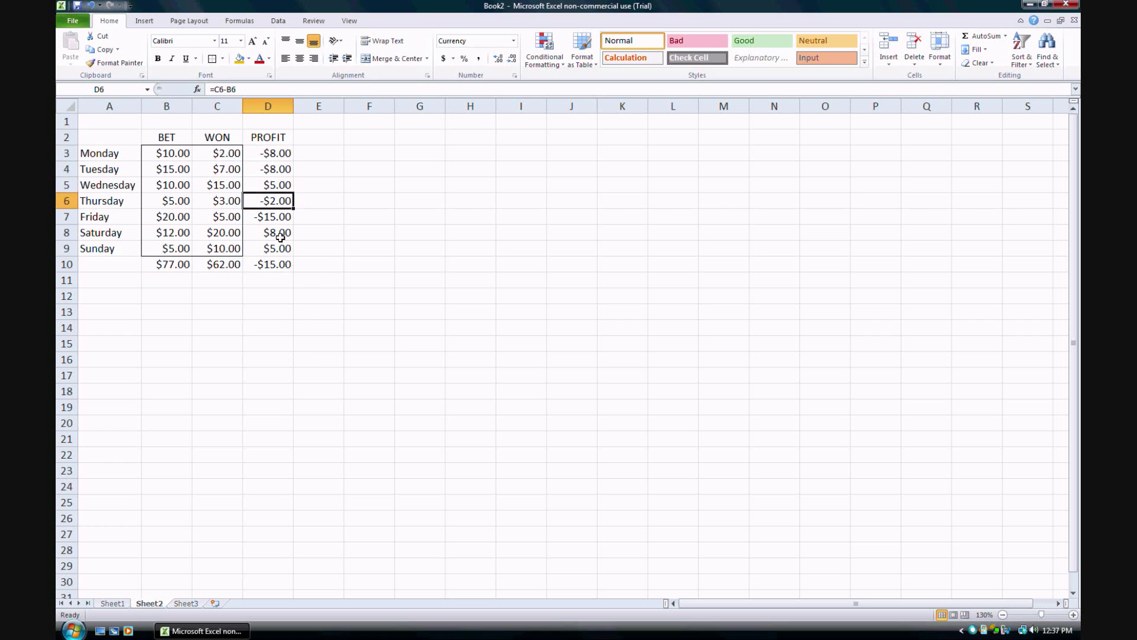
click(281, 235)
click(290, 253)
click(282, 268)
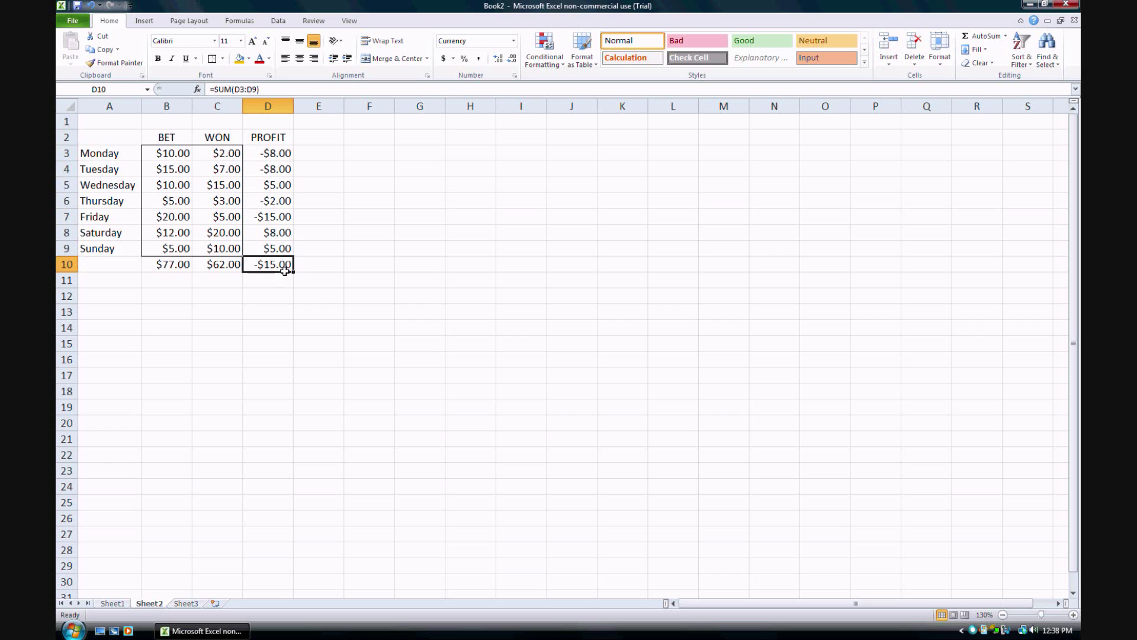
click(315, 296)
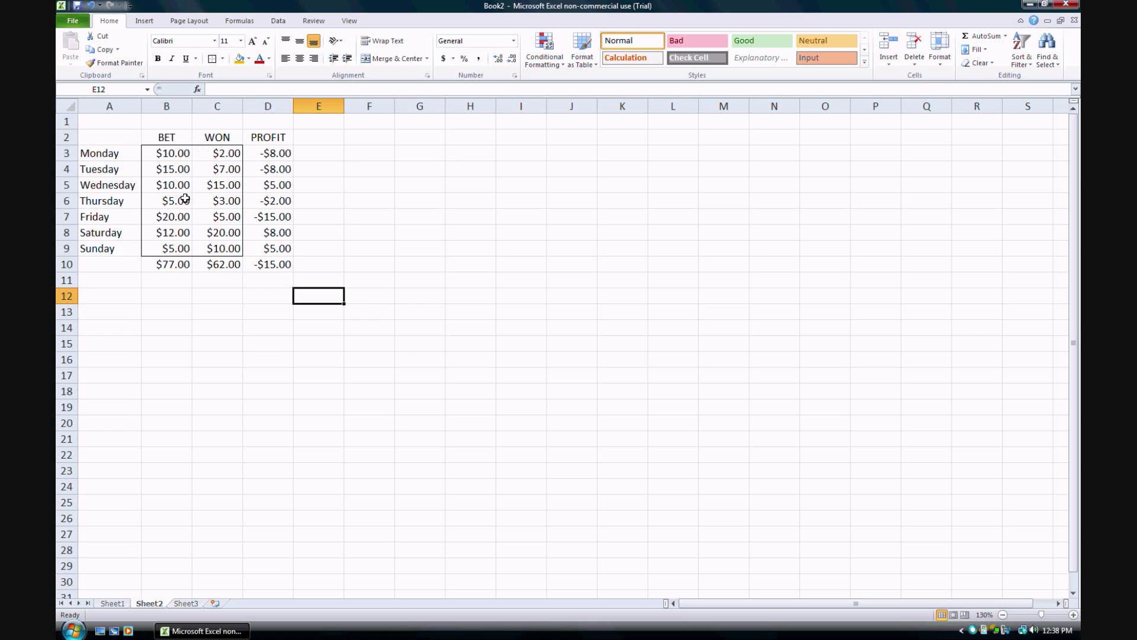
Step: Review the BET and WON columns from row 2 to row 9 against the totals in B10:D10
drag(178, 142, 184, 250)
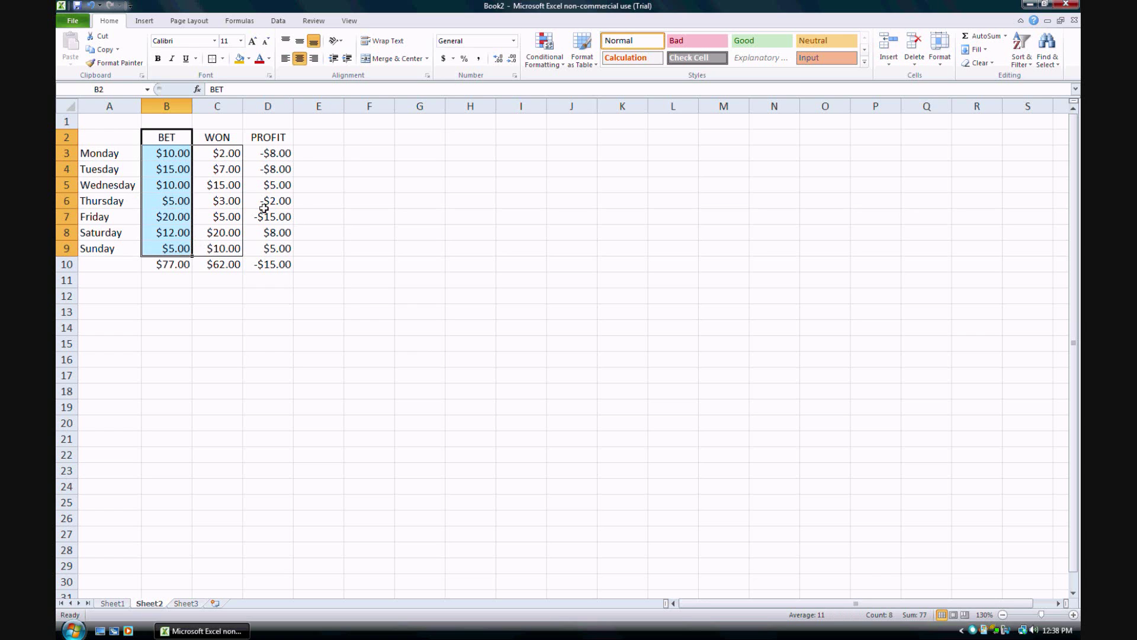
drag(249, 145, 221, 247)
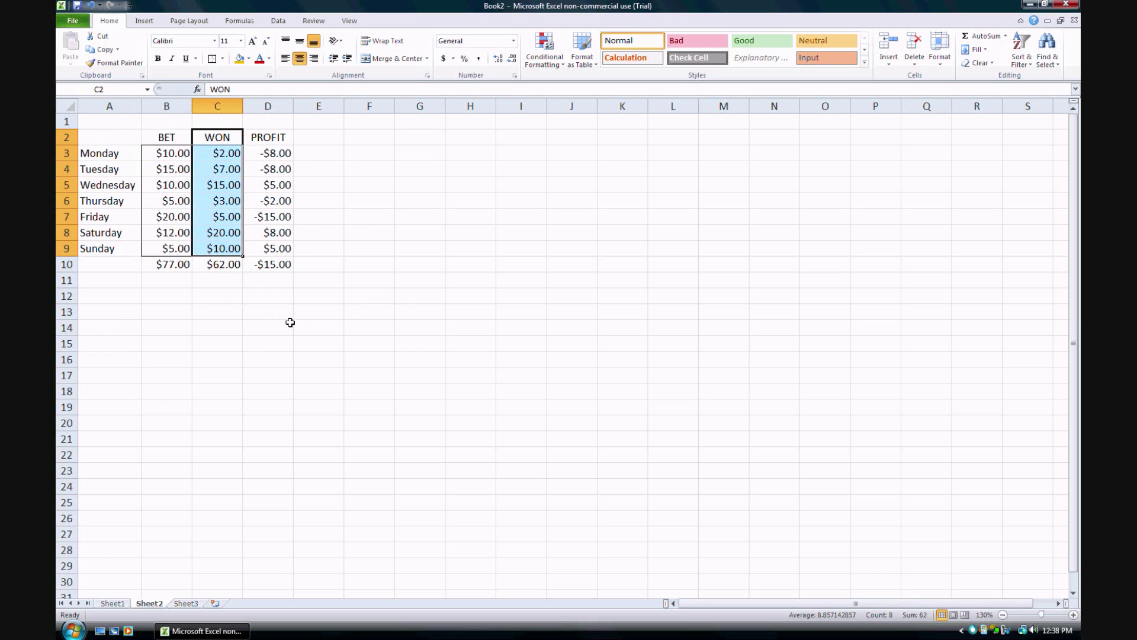
click(179, 270)
click(210, 272)
click(273, 271)
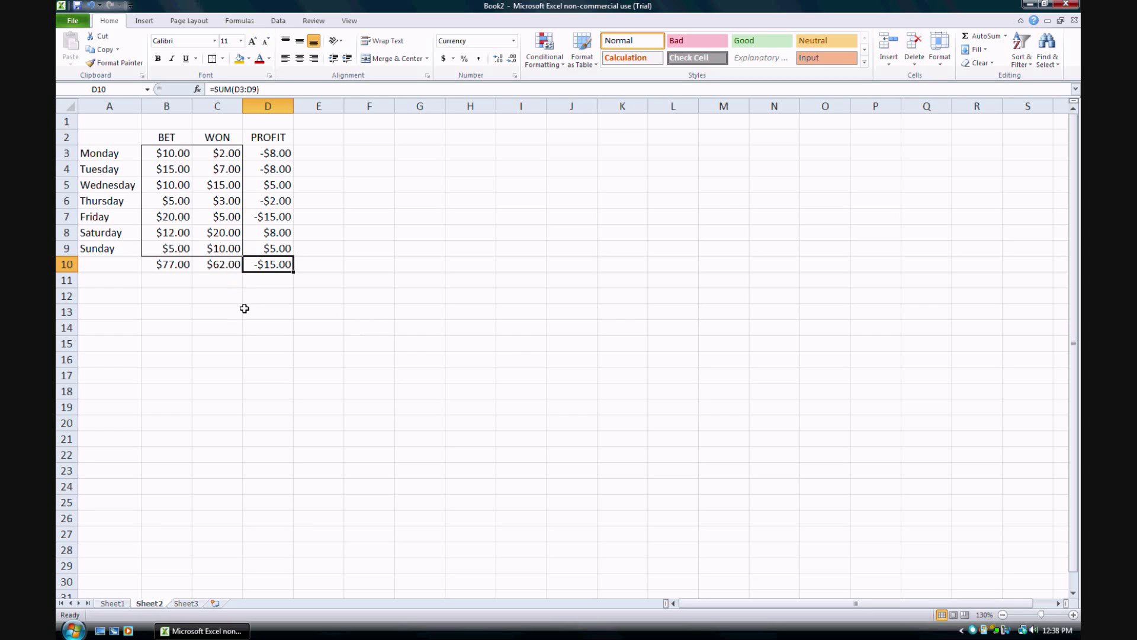
click(332, 287)
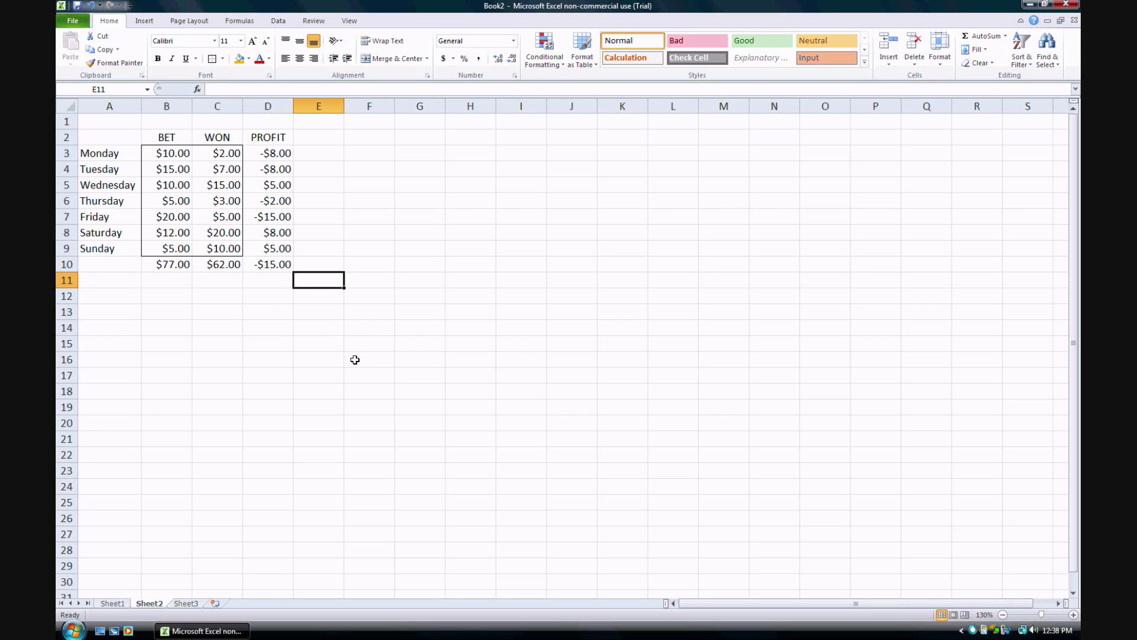